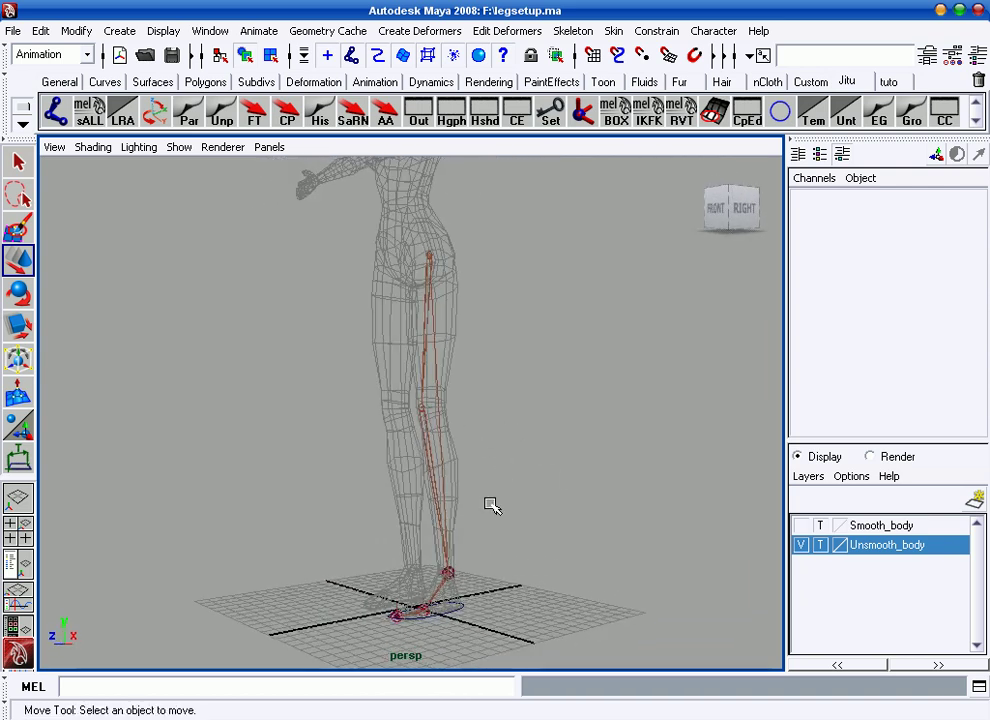
Orbit down to the feet and select the left foot control, left_leg_ctrl
{"action": "right_click_drag", "start_coordinate": [497, 513], "coordinate": [552, 530], "text": "alt"}
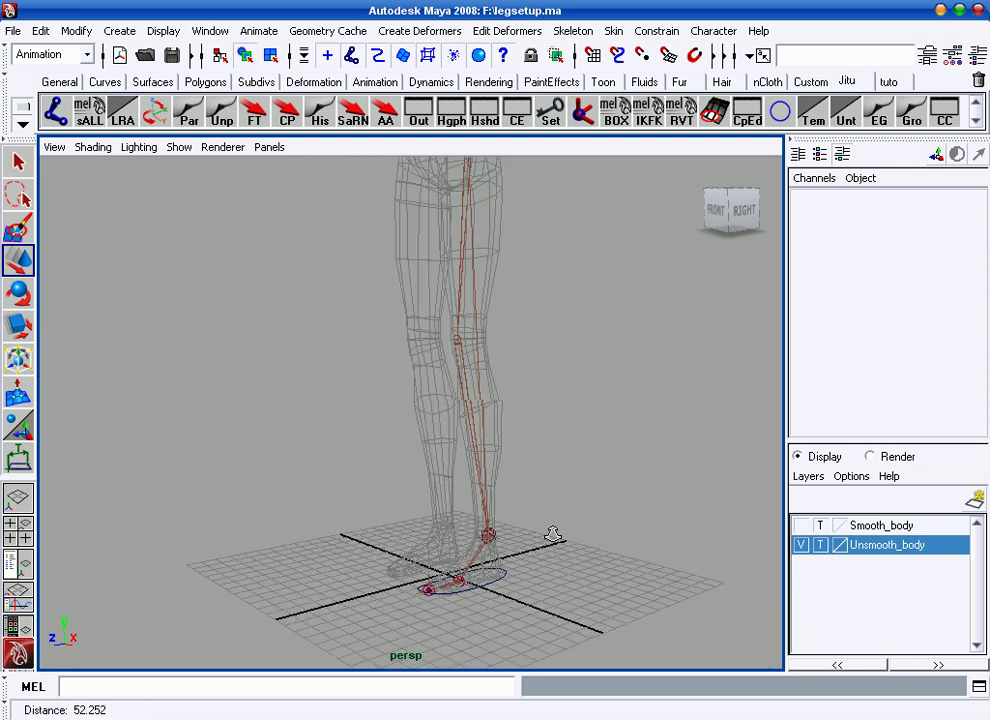
{"action": "left_click_drag", "start_coordinate": [552, 530], "coordinate": [561, 535], "text": "alt"}
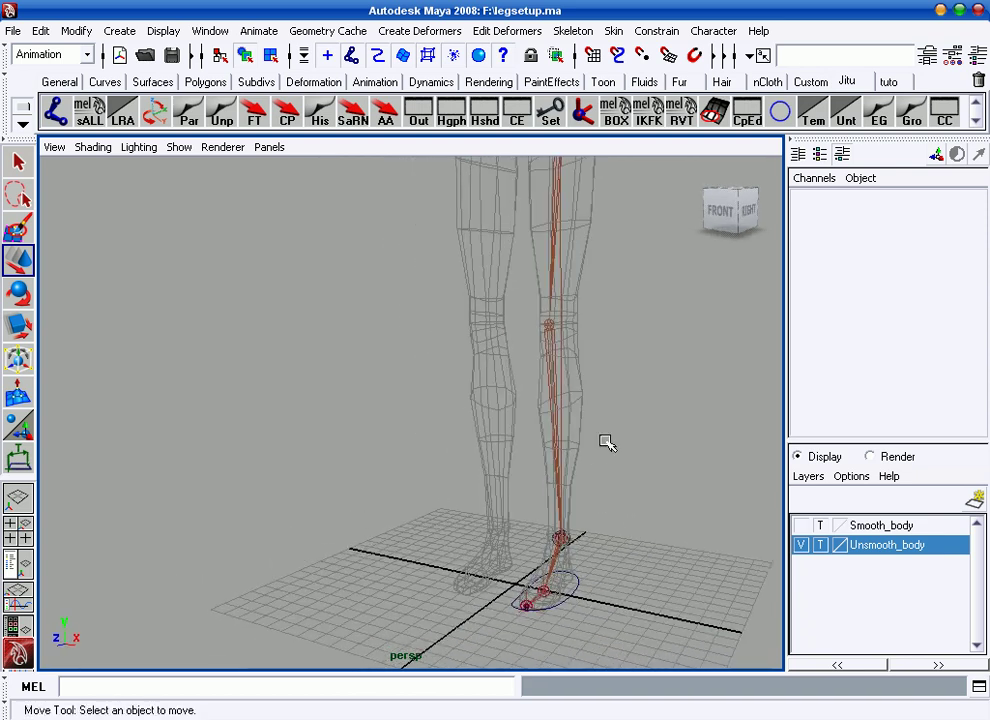
{"action": "right_click_drag", "start_coordinate": [597, 456], "coordinate": [557, 515], "text": "alt"}
{"action": "left_click_drag", "start_coordinate": [557, 515], "coordinate": [617, 568], "text": "alt"}
{"action": "right_click_drag", "start_coordinate": [617, 568], "coordinate": [570, 477], "text": "alt"}
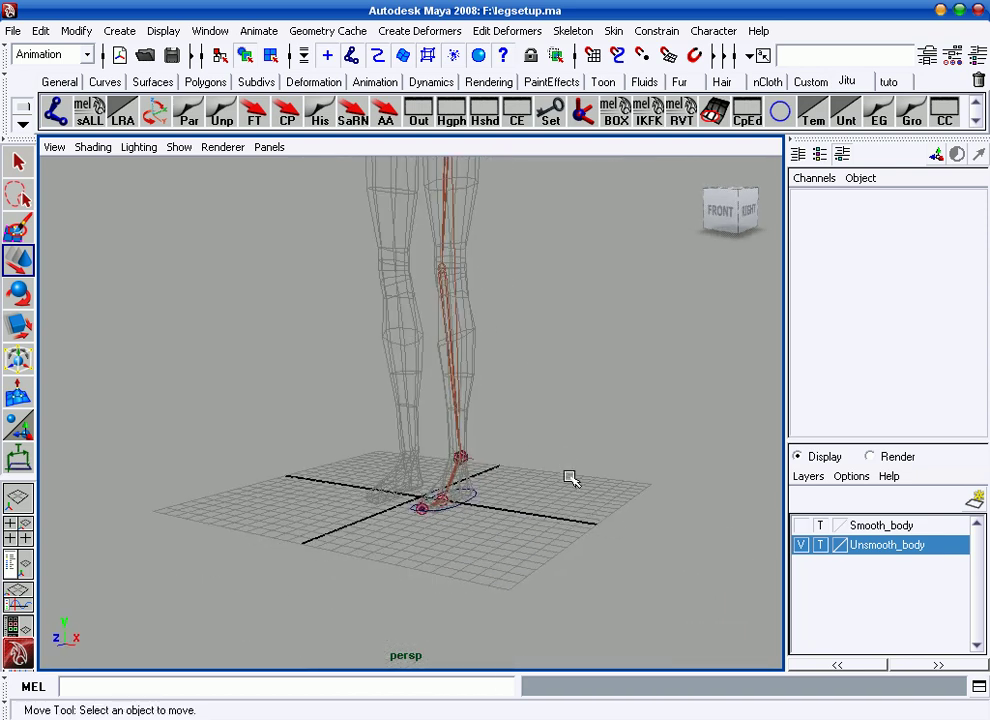
{"action": "left_click_drag", "start_coordinate": [570, 477], "coordinate": [506, 582], "text": "alt"}
{"action": "left_click", "coordinate": [506, 582]}
Highlight Auto Strech, Shorten Tolerance and Leg Scale in the Channel Box and set them to 0
{"action": "scroll", "coordinate": [966, 347], "scroll_direction": "down", "scroll_amount": 2}
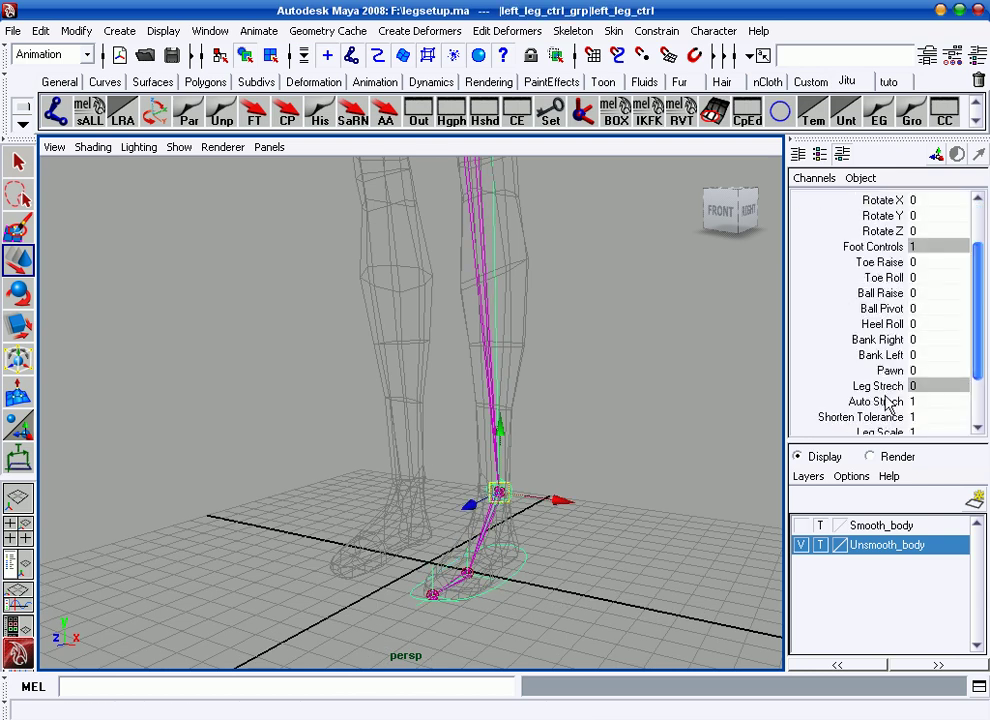
{"action": "scroll", "coordinate": [880, 388], "scroll_direction": "down", "scroll_amount": 3}
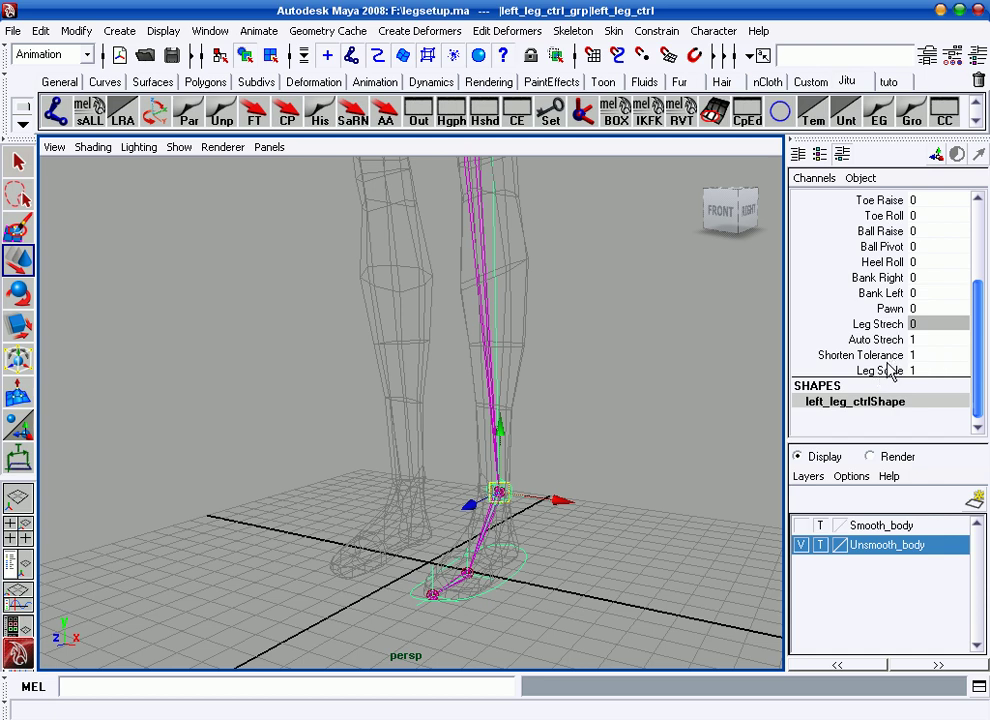
{"action": "left_click_drag", "start_coordinate": [926, 342], "coordinate": [918, 372]}
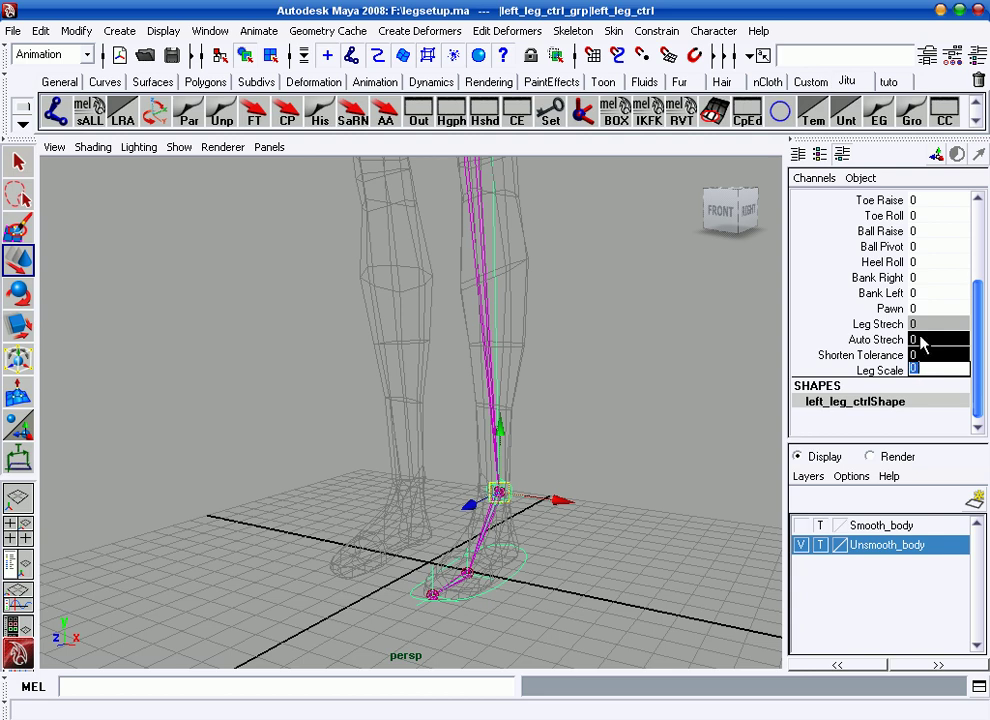
{"action": "left_click", "coordinate": [876, 340]}
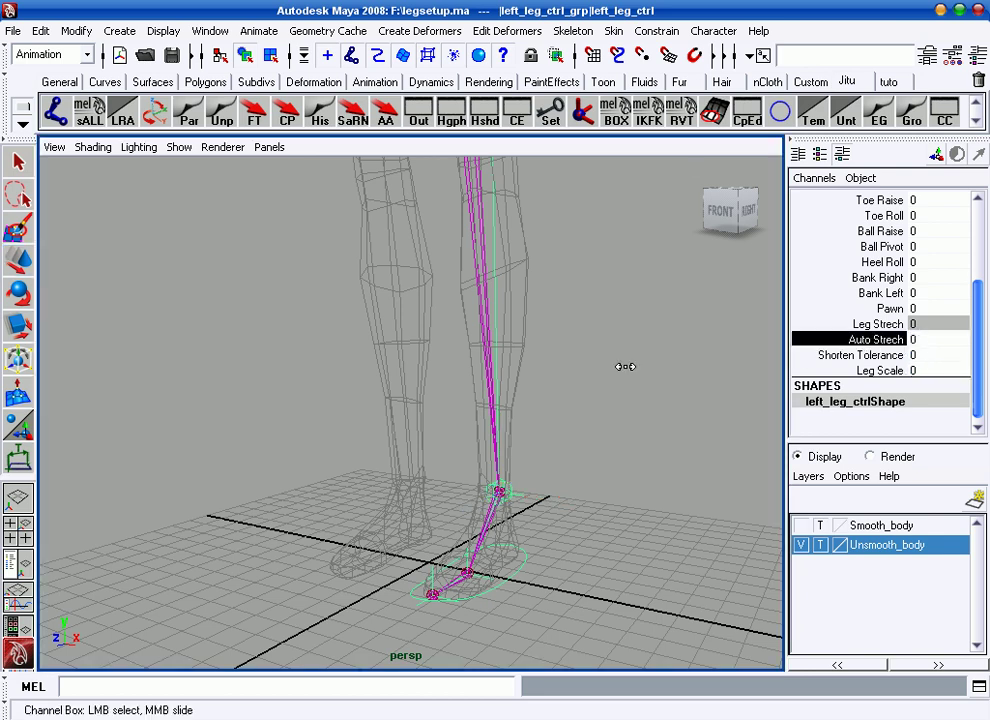
{"action": "key", "text": "z"}
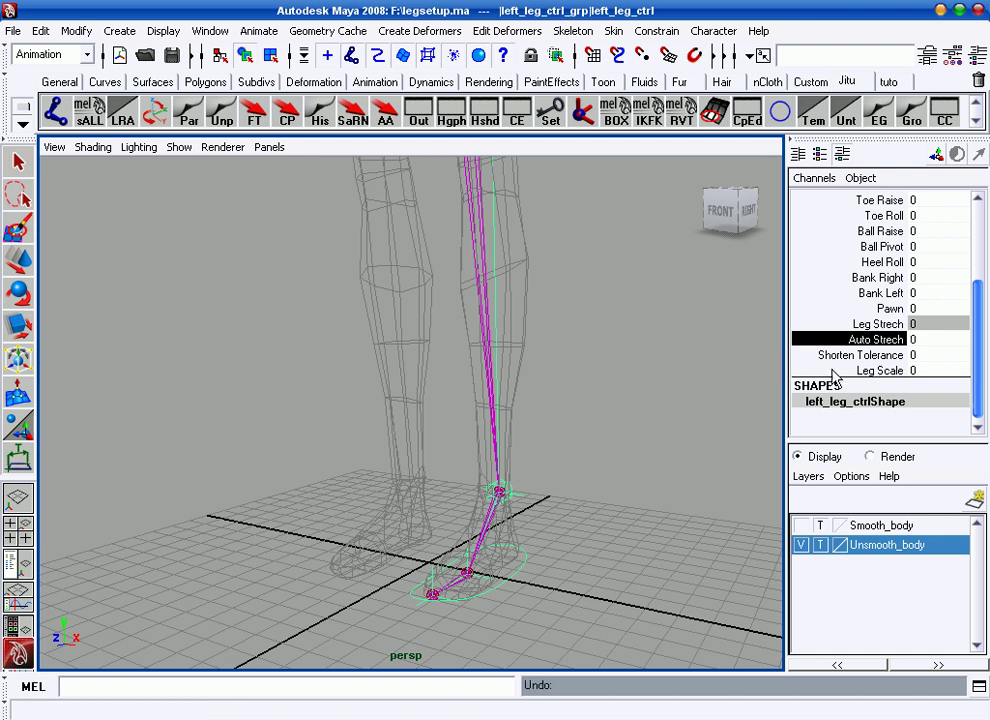
Test Shorten Tolerance and Leg Scale by MMB-sliding, undo each change, and reframe the legs
{"action": "left_click", "coordinate": [838, 356]}
{"action": "mouse_move", "coordinate": [585, 361]}
{"action": "middle_mouse_down"}
{"action": "mouse_move", "coordinate": [659, 360]}
{"action": "mouse_move", "coordinate": [635, 361]}
{"action": "middle_mouse_up"}
{"action": "key", "text": "z"}
{"action": "left_click", "coordinate": [818, 371]}
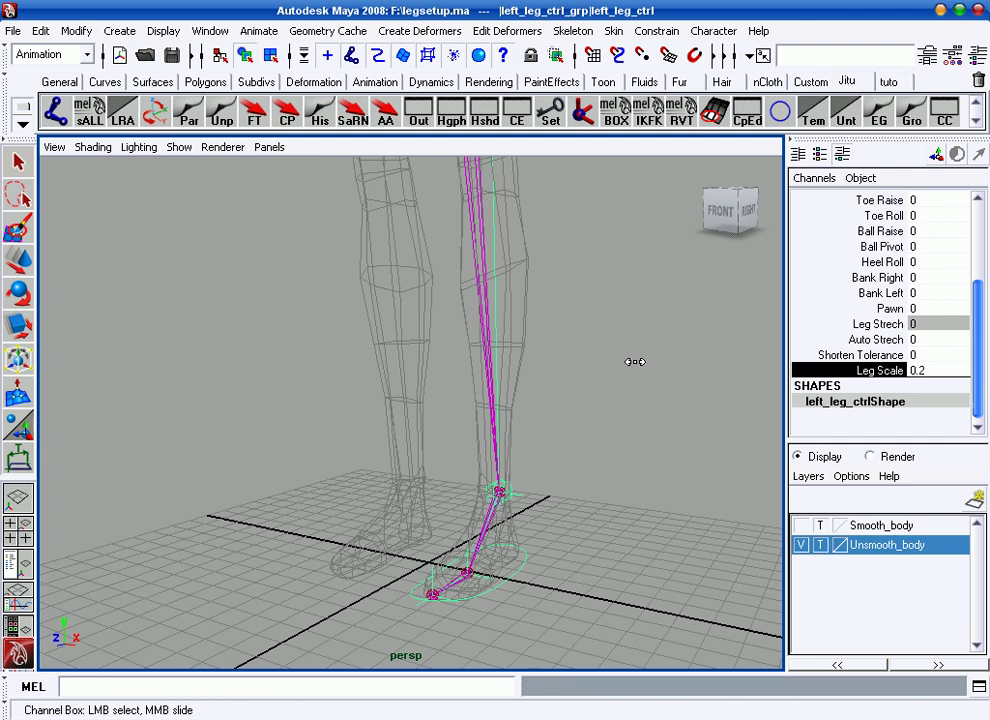
{"action": "middle_click_drag", "start_coordinate": [768, 362], "coordinate": [796, 360]}
{"action": "key", "text": "z"}
{"action": "mouse_move", "coordinate": [633, 352]}
{"action": "left_mouse_down", "text": "alt"}
{"action": "mouse_move", "coordinate": [707, 402]}
{"action": "mouse_move", "coordinate": [667, 370]}
{"action": "left_mouse_up", "text": "alt"}
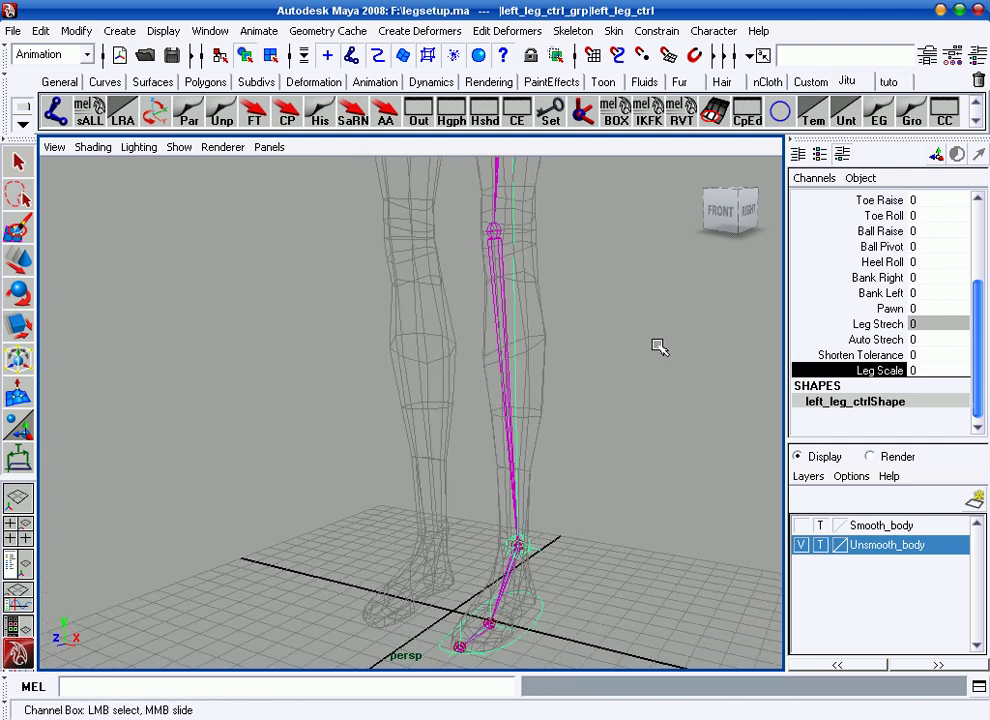
{"action": "right_click_drag", "start_coordinate": [658, 346], "coordinate": [663, 460], "text": "alt"}
{"action": "mouse_move", "coordinate": [663, 460]}
{"action": "left_mouse_down", "text": "alt"}
{"action": "mouse_move", "coordinate": [577, 457]}
{"action": "mouse_move", "coordinate": [640, 459]}
{"action": "left_mouse_up", "text": "alt"}
{"action": "mouse_move", "coordinate": [640, 459]}
{"action": "middle_mouse_down", "text": "alt"}
{"action": "mouse_move", "coordinate": [678, 466]}
{"action": "mouse_move", "coordinate": [639, 446]}
{"action": "middle_mouse_up", "text": "alt"}
{"action": "left_click_drag", "start_coordinate": [639, 446], "coordinate": [636, 446], "text": "alt"}
{"action": "middle_click_drag", "start_coordinate": [636, 446], "coordinate": [642, 455], "text": "alt"}
{"action": "left_click_drag", "start_coordinate": [641, 455], "coordinate": [639, 451], "text": "alt"}
{"action": "middle_click_drag", "start_coordinate": [639, 451], "coordinate": [590, 450], "text": "alt"}
Use the Distance Tool to measure between two points beside the knee and ankle
{"action": "left_click", "coordinate": [128, 32]}
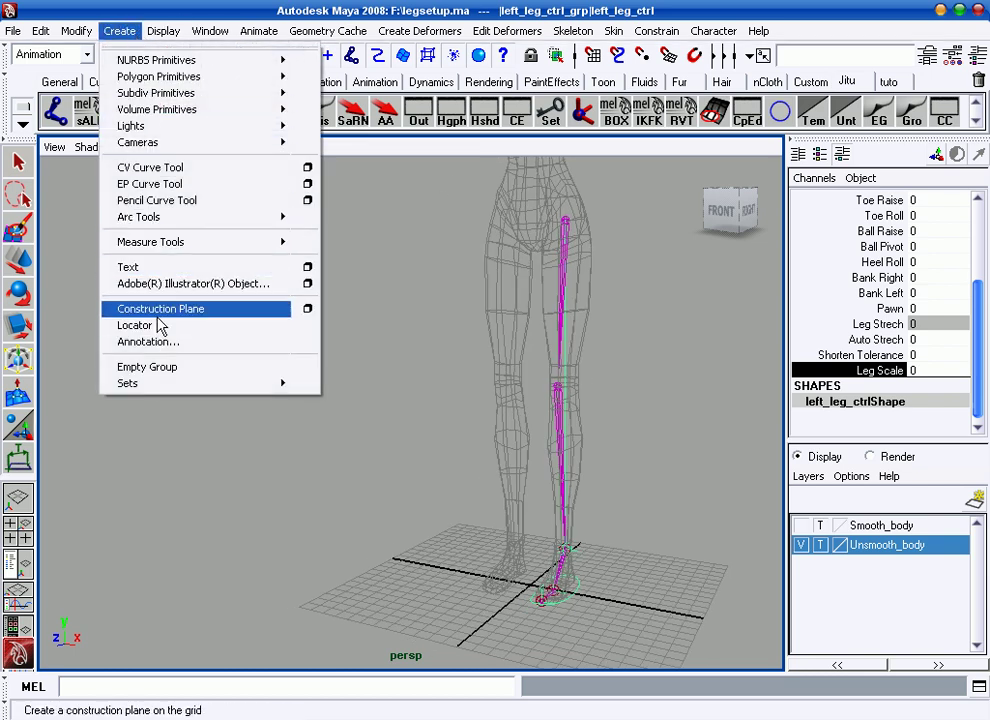
{"action": "mouse_move", "coordinate": [150, 242]}
{"action": "left_click", "coordinate": [370, 258]}
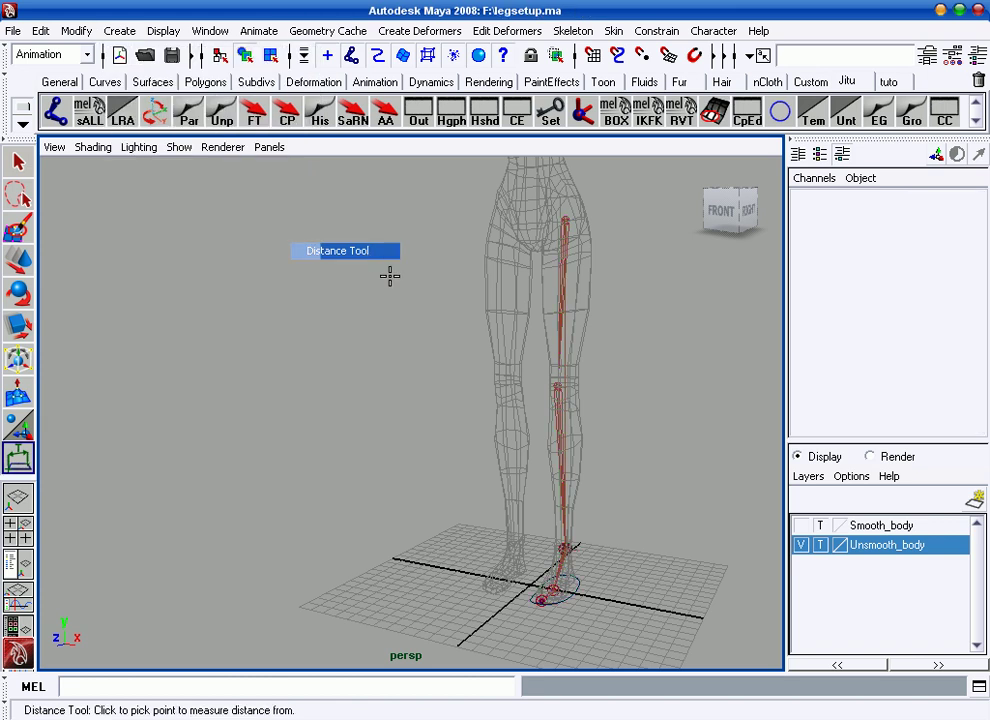
{"action": "scroll", "coordinate": [492, 384], "scroll_direction": "down", "scroll_amount": 2}
{"action": "left_click", "coordinate": [543, 412]}
{"action": "left_click", "coordinate": [539, 498]}
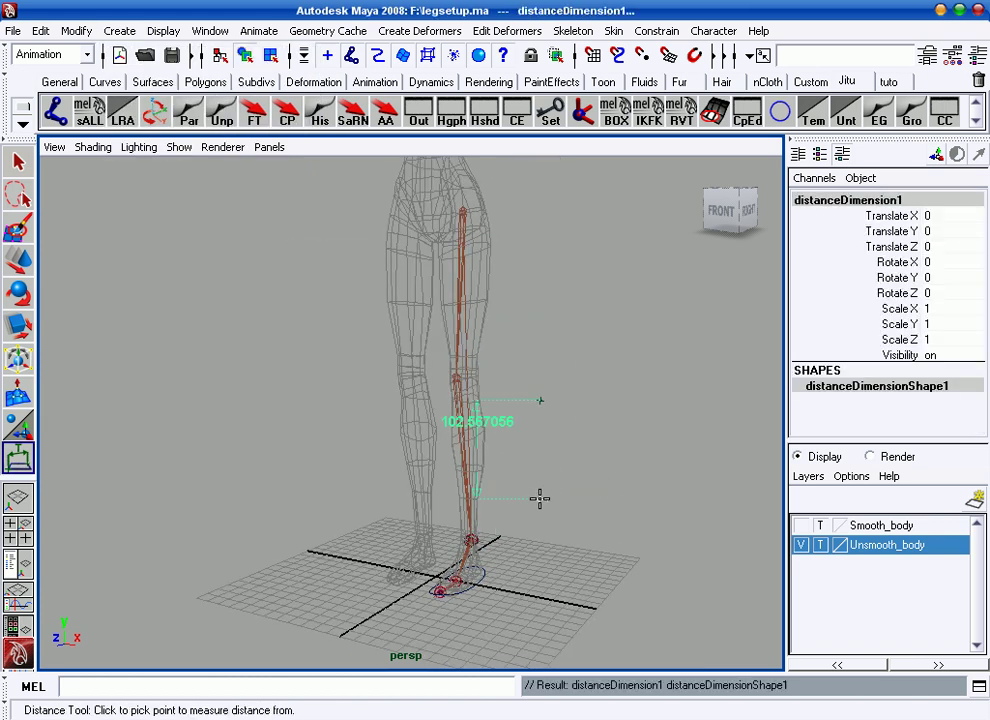
Switch back to the Move tool, select left_hip_ik and open the Outliner
{"action": "key", "text": "w"}
{"action": "scroll", "coordinate": [592, 384], "scroll_direction": "up", "scroll_amount": 2}
{"action": "scroll", "coordinate": [588, 418], "scroll_direction": "up", "scroll_amount": 2}
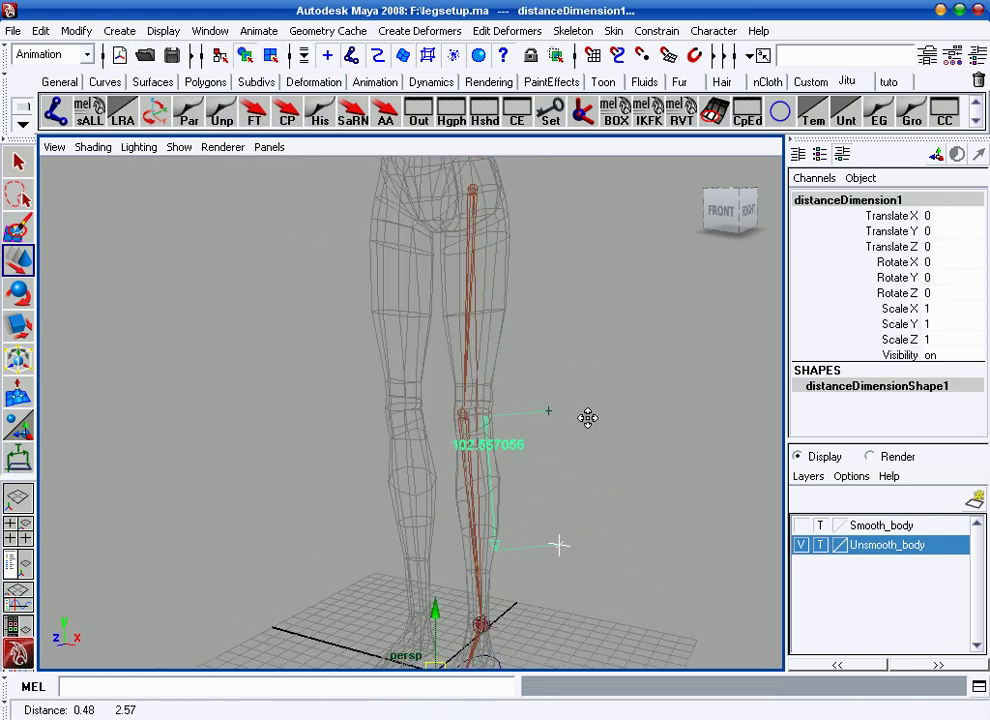
{"action": "scroll", "coordinate": [497, 370], "scroll_direction": "up", "scroll_amount": 2}
{"action": "left_click", "coordinate": [461, 298]}
{"action": "middle_click_drag", "start_coordinate": [491, 325], "coordinate": [546, 328], "text": "alt"}
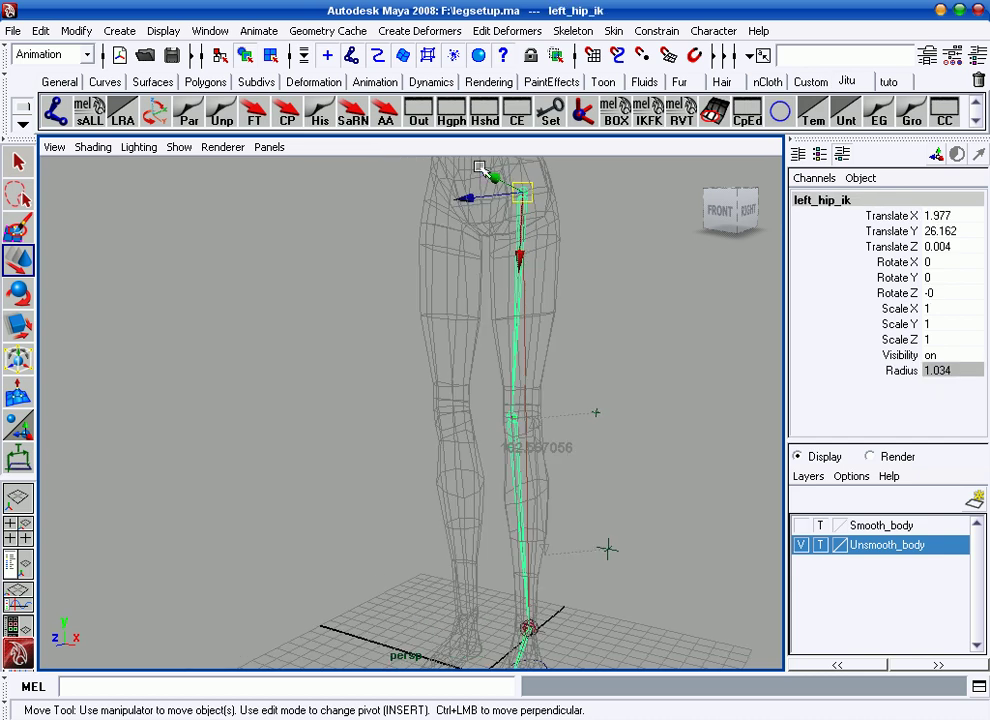
{"action": "left_click", "coordinate": [428, 117]}
Point-constrain locator1 to the hip IK handle left_hip_ik
{"action": "left_click", "coordinate": [110, 390], "text": "shift"}
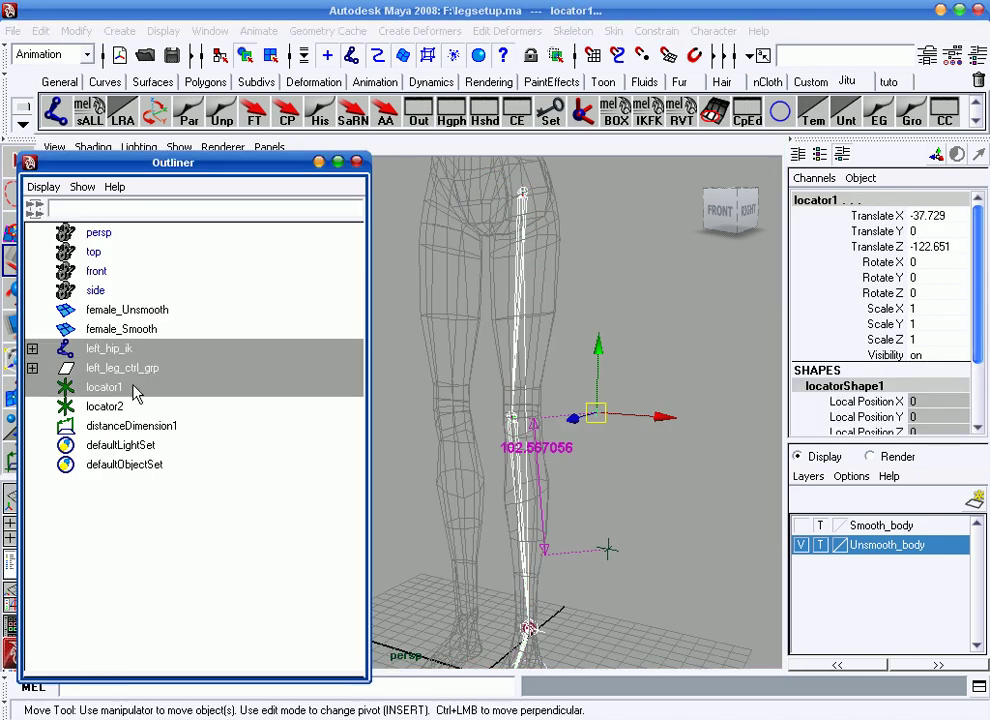
{"action": "left_click", "coordinate": [476, 312]}
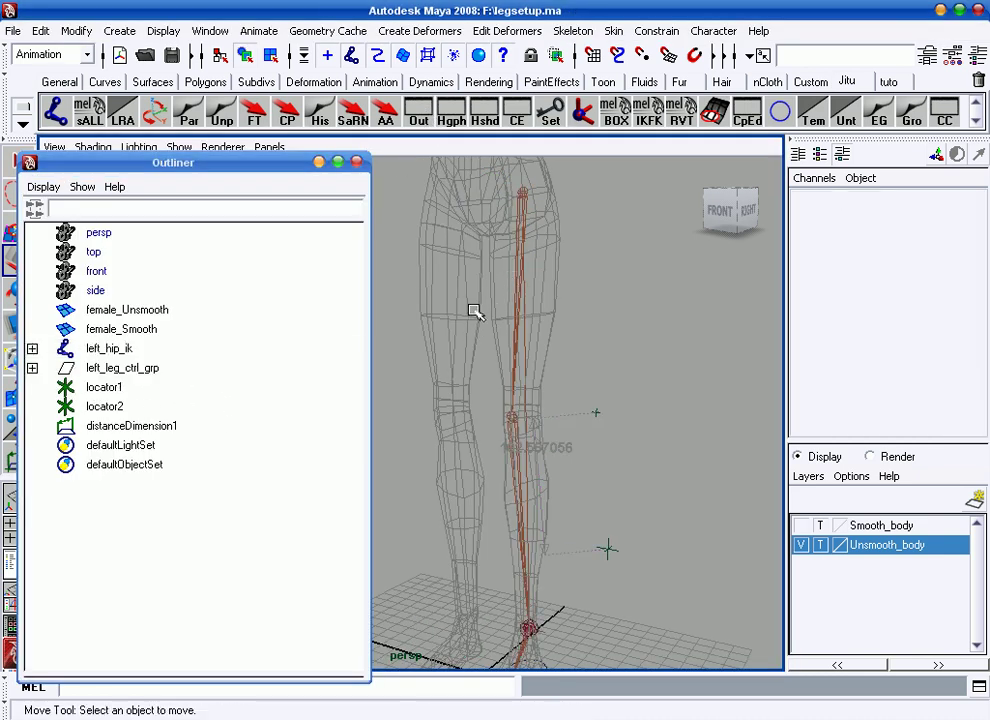
{"action": "left_click", "coordinate": [109, 348]}
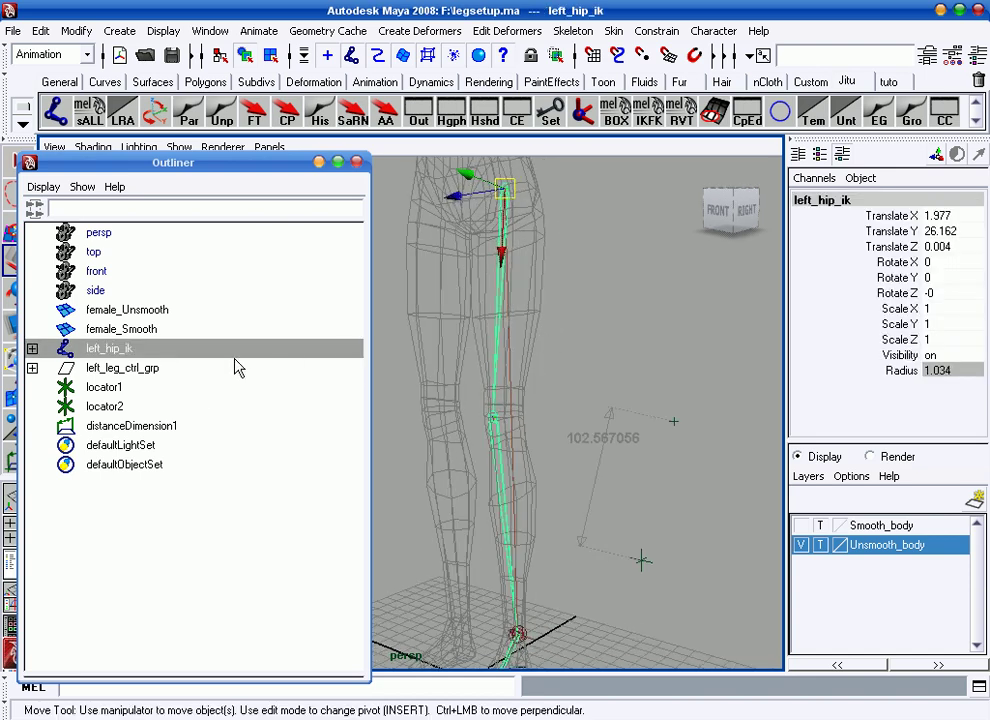
{"action": "left_click", "coordinate": [130, 388], "text": "ctrl"}
{"action": "left_click", "coordinate": [656, 30]}
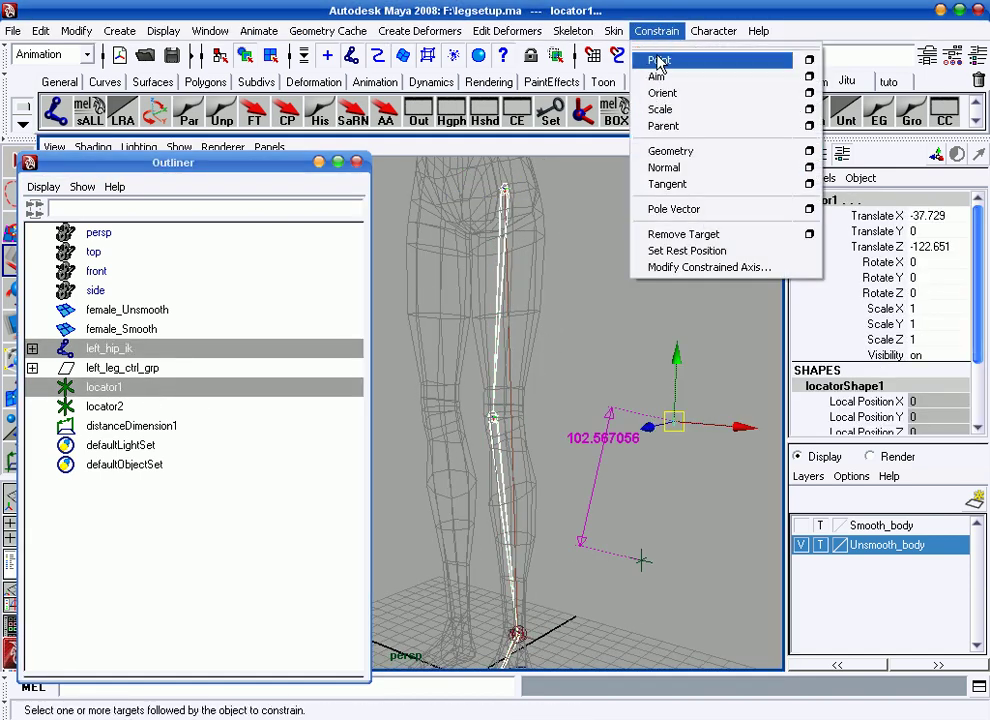
{"action": "left_click", "coordinate": [705, 60]}
Point-constrain locator2 to left_leg_ctrl, making the distance read 23.656433
{"action": "left_click_drag", "start_coordinate": [565, 443], "coordinate": [581, 491], "text": "alt"}
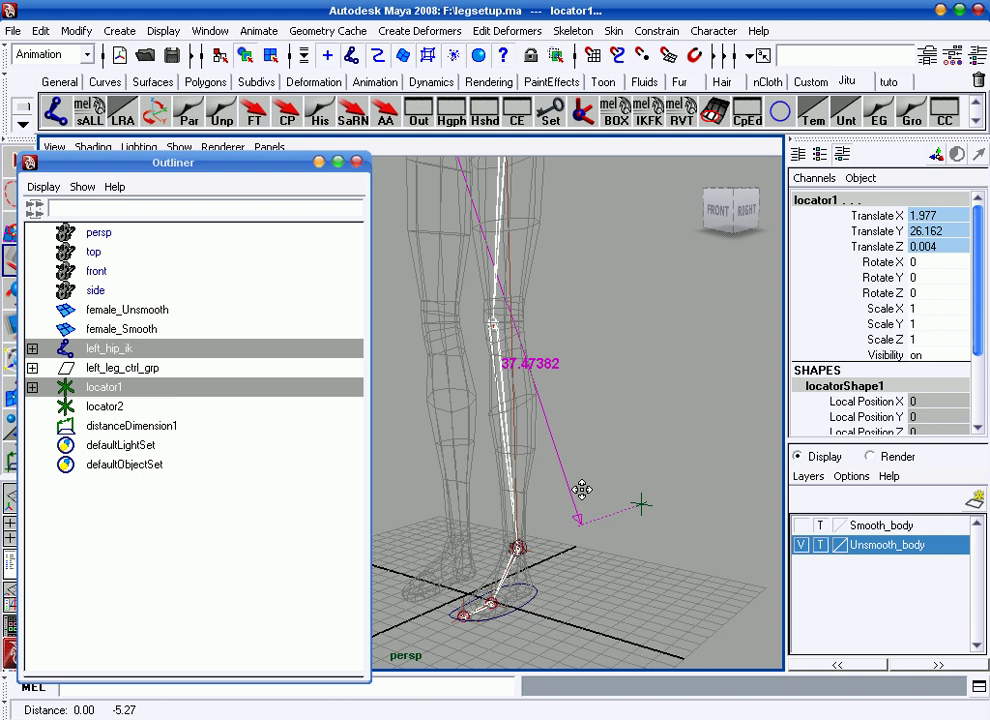
{"action": "left_click", "coordinate": [537, 590]}
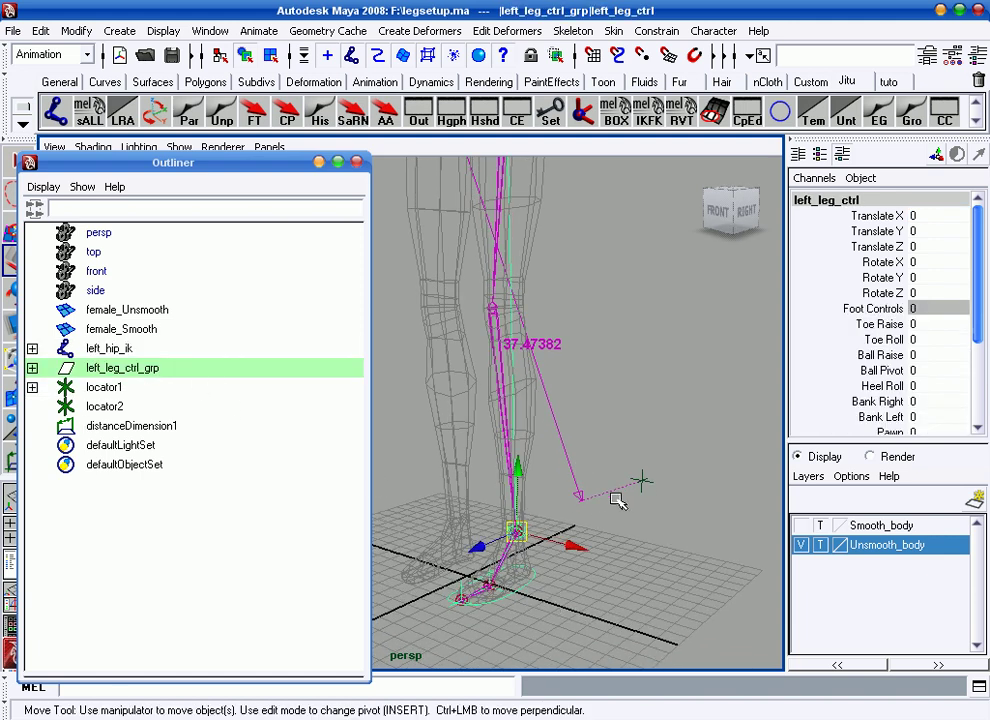
{"action": "left_click_drag", "start_coordinate": [617, 497], "coordinate": [640, 497], "text": "alt"}
{"action": "left_click", "coordinate": [104, 407]}
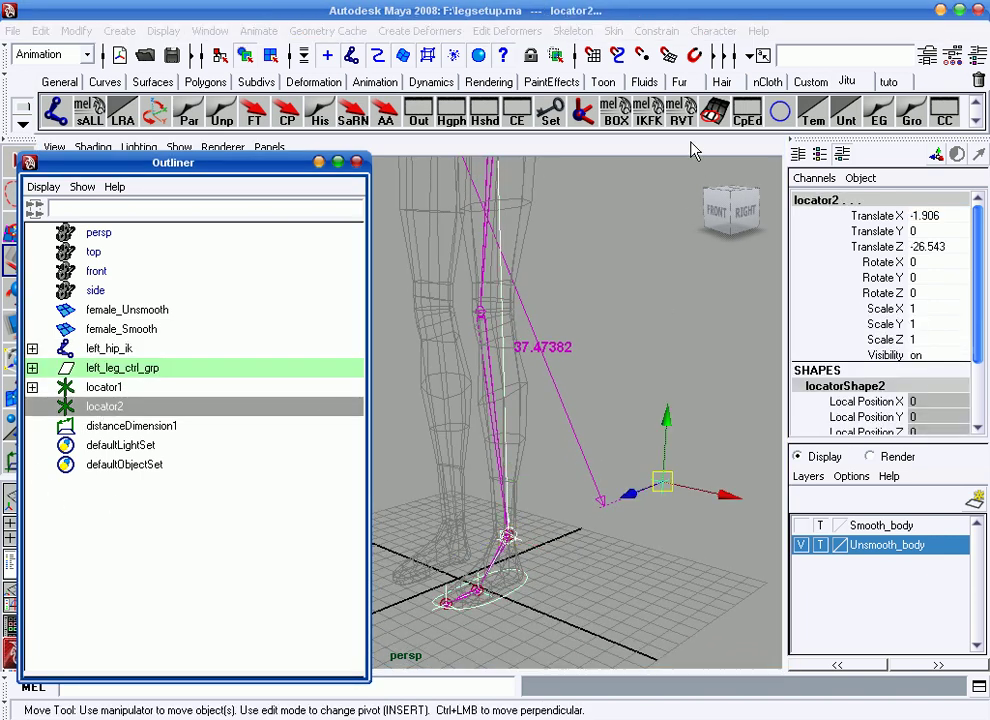
{"action": "left_click", "coordinate": [660, 31]}
{"action": "left_click", "coordinate": [660, 60]}
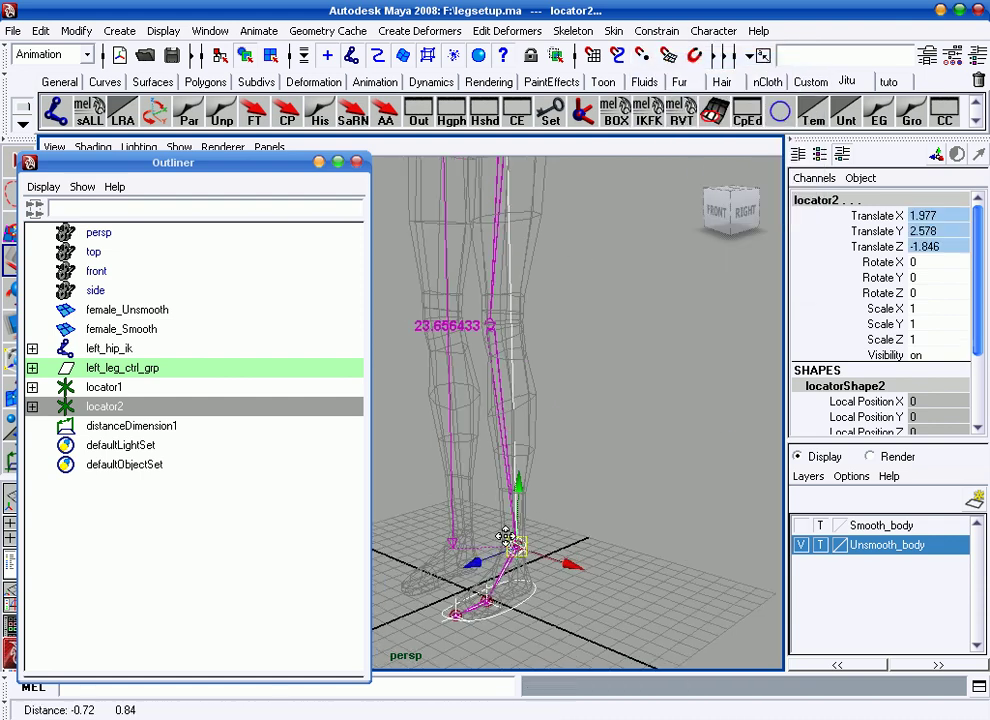
{"action": "left_click_drag", "start_coordinate": [509, 537], "coordinate": [712, 442], "text": "alt"}
{"action": "left_click", "coordinate": [685, 453]}
{"action": "left_click", "coordinate": [120, 368]}
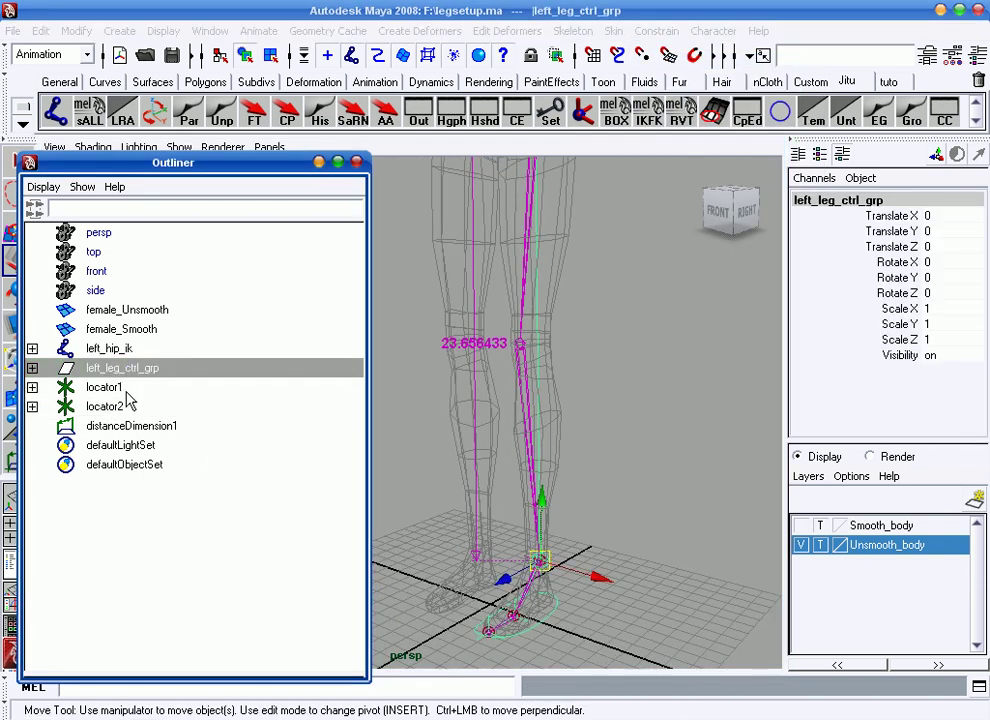
{"action": "double_click", "coordinate": [104, 387]}
Rename locator1, locator2 and distanceDimension1 to left_strech_hip_loc, left_strech_ankle_loc and left_strech_leg_dist
{"action": "key", "text": "BackSpace"}
{"action": "type", "text": "left_strech_hip_loc"}
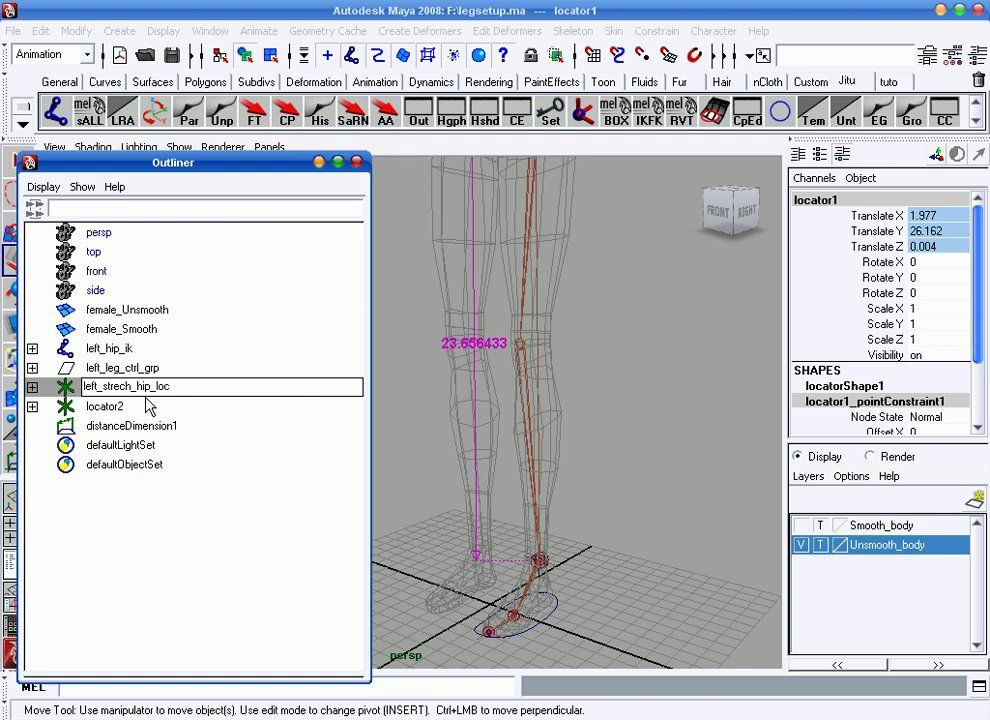
{"action": "key", "text": "Return"}
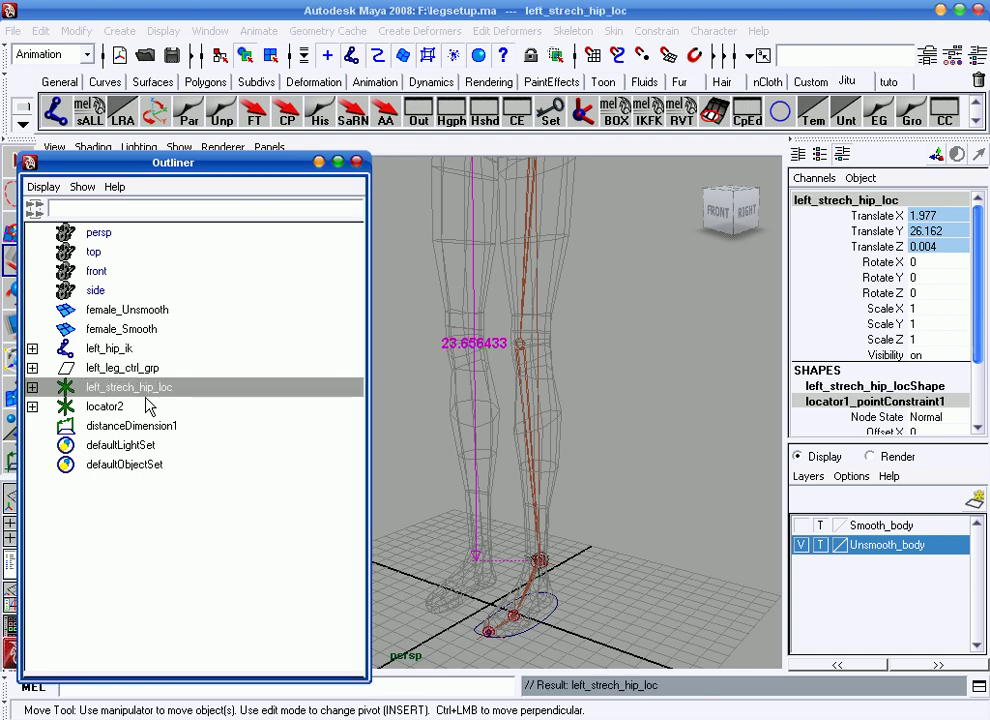
{"action": "double_click", "coordinate": [150, 387]}
{"action": "key", "text": "ctrl+c"}
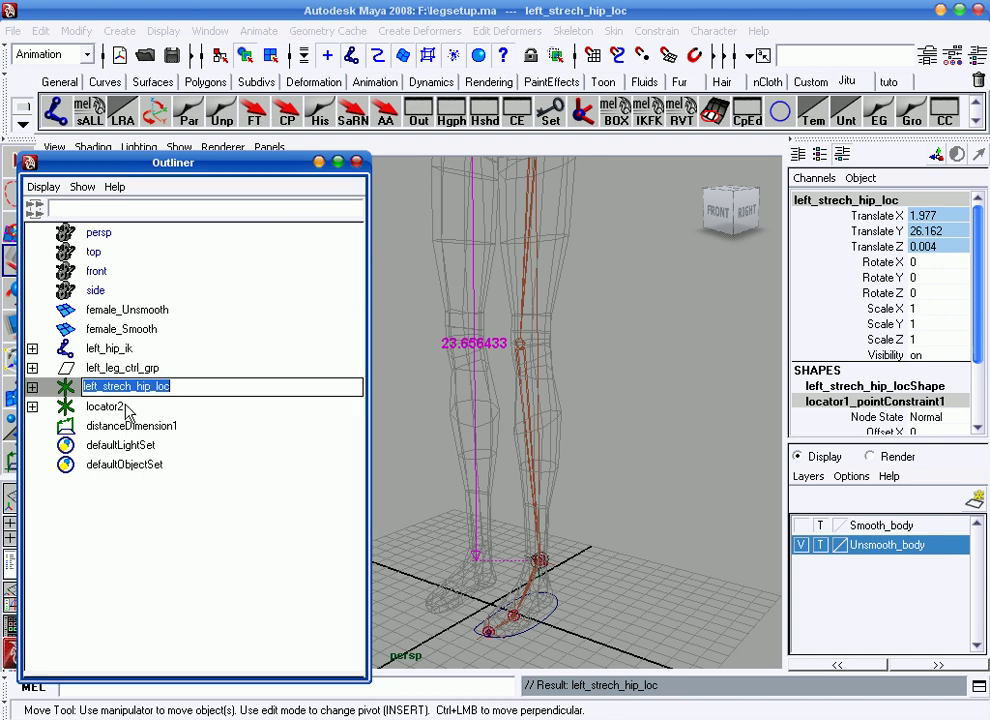
{"action": "double_click", "coordinate": [110, 406]}
{"action": "key", "text": "ctrl+v"}
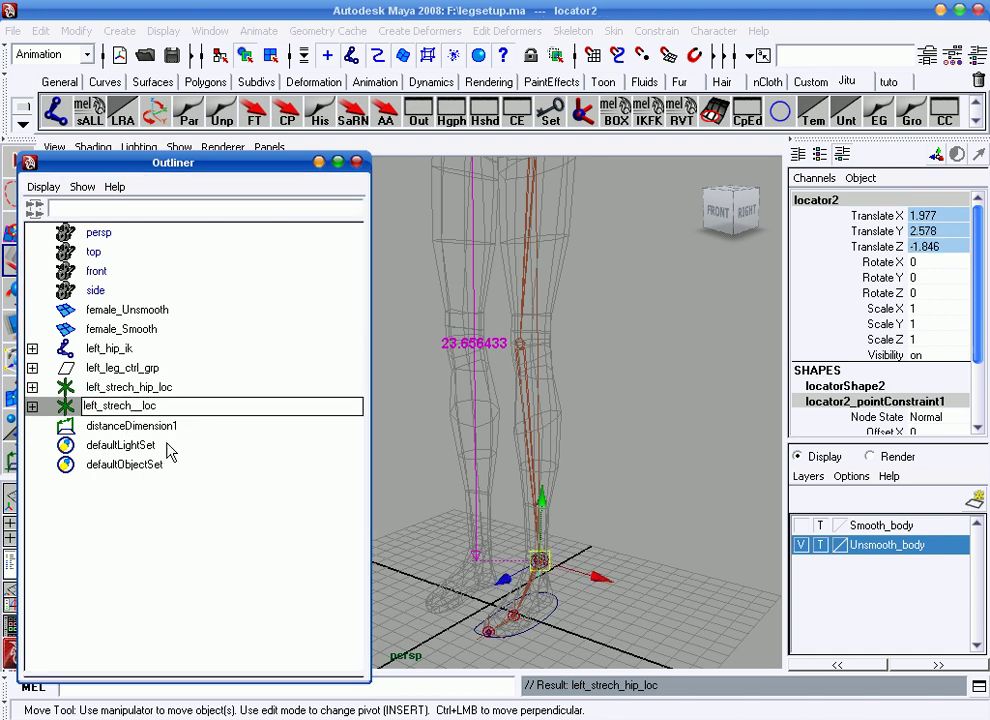
{"action": "type", "text": "ankle"}
{"action": "key", "text": "Return"}
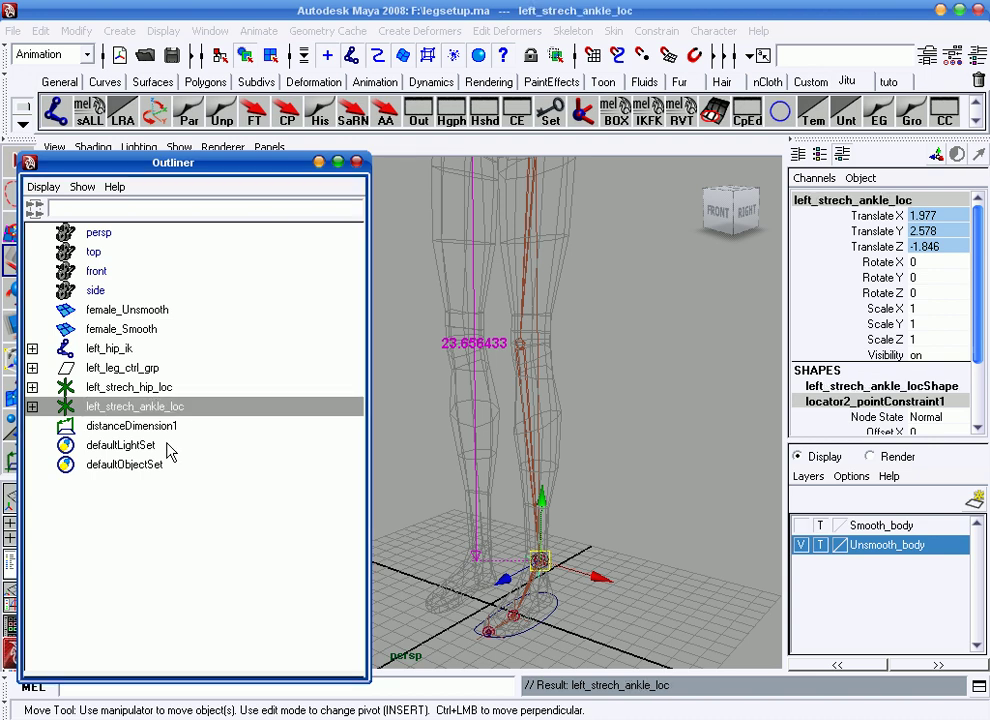
{"action": "double_click", "coordinate": [174, 425]}
{"action": "type", "text": "left_strech_leg_dist"}
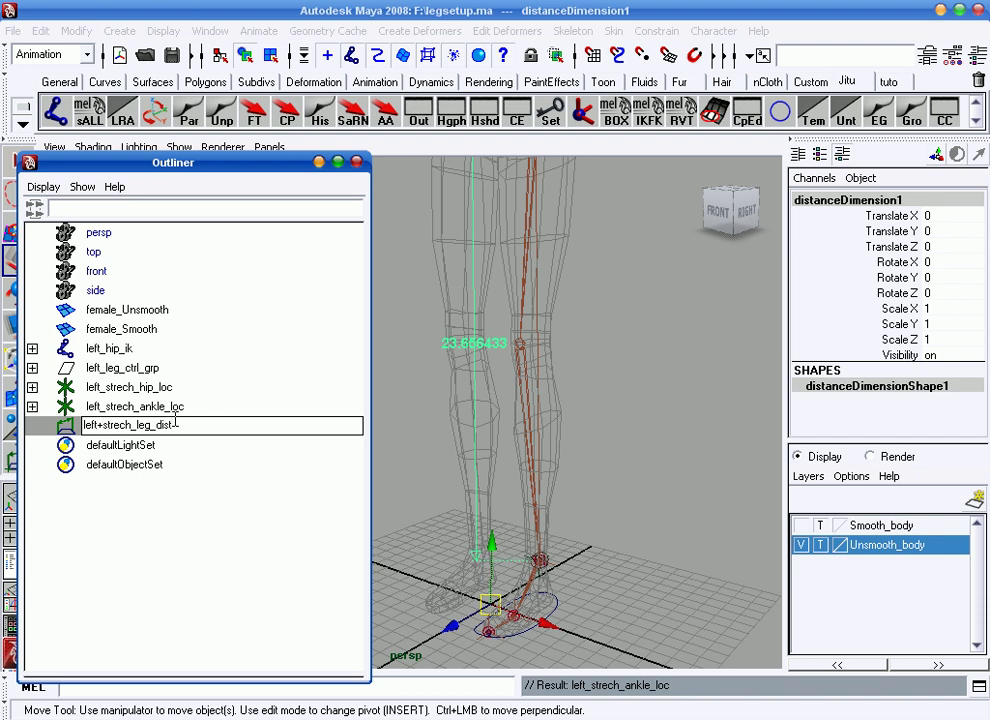
{"action": "key", "text": "Return"}
{"action": "mouse_move", "coordinate": [380, 426]}
{"action": "middle_mouse_down", "text": "alt"}
{"action": "mouse_move", "coordinate": [632, 393]}
{"action": "mouse_move", "coordinate": [601, 371]}
{"action": "mouse_move", "coordinate": [627, 389]}
{"action": "middle_mouse_up", "text": "alt"}
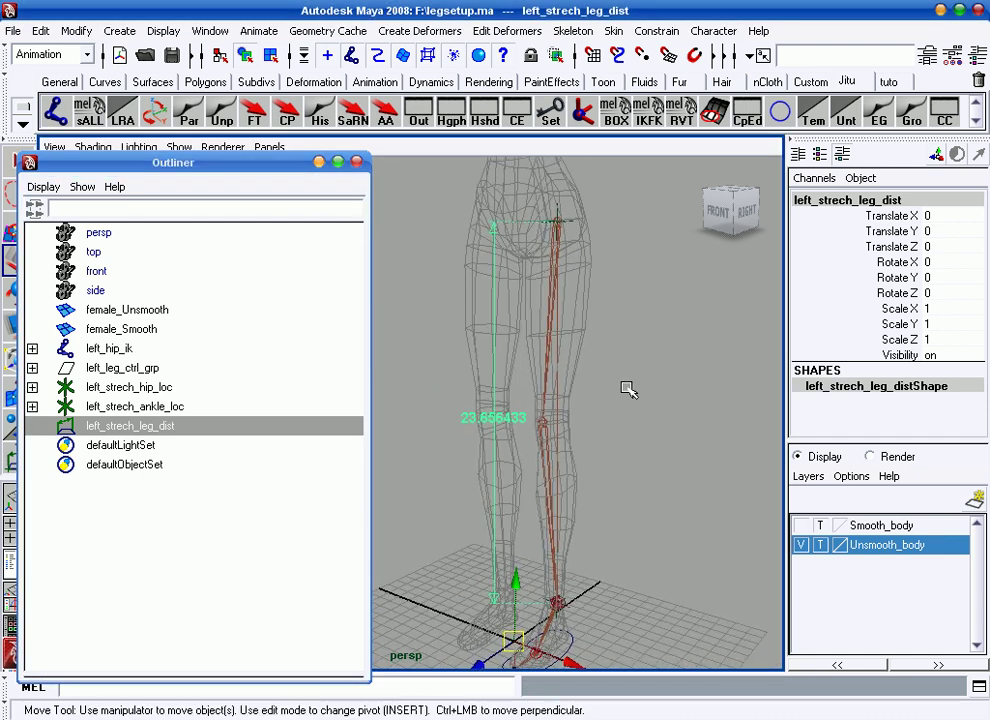
Open the Hypershade and its Create Render Node window
{"action": "left_click", "coordinate": [210, 31]}
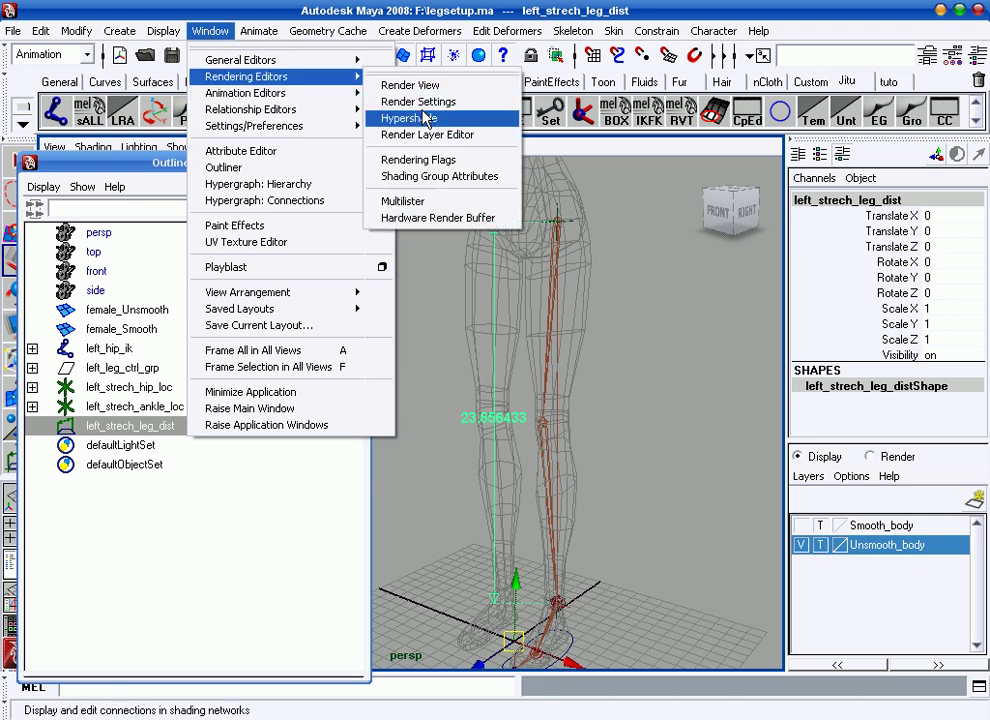
{"action": "mouse_move", "coordinate": [246, 76]}
{"action": "left_click", "coordinate": [432, 118]}
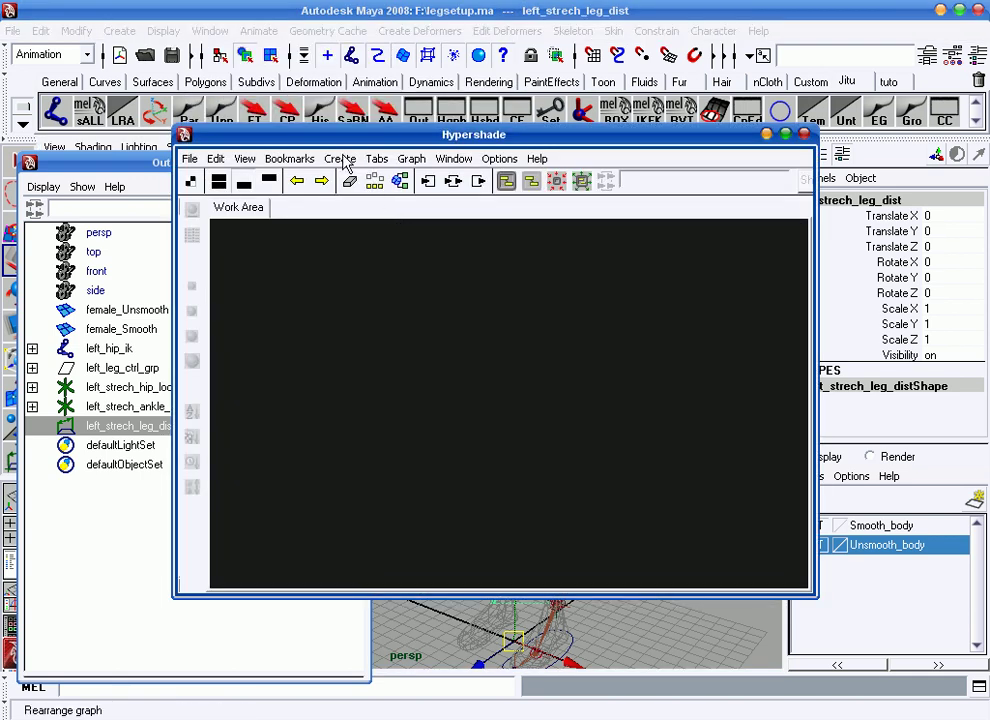
{"action": "left_click", "coordinate": [340, 159]}
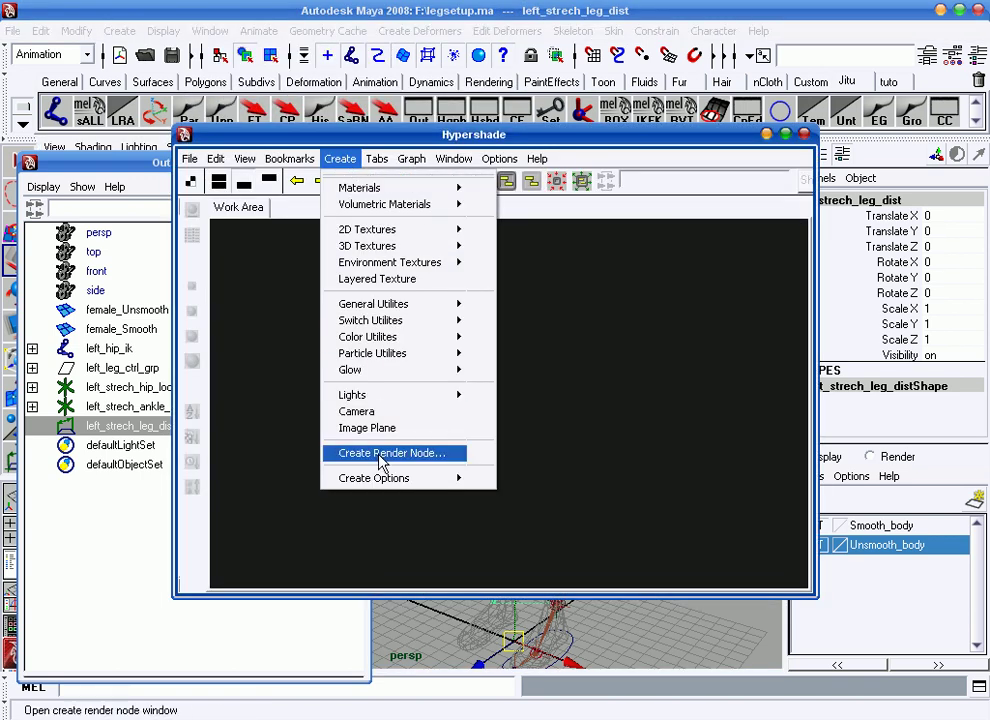
{"action": "left_click", "coordinate": [381, 453]}
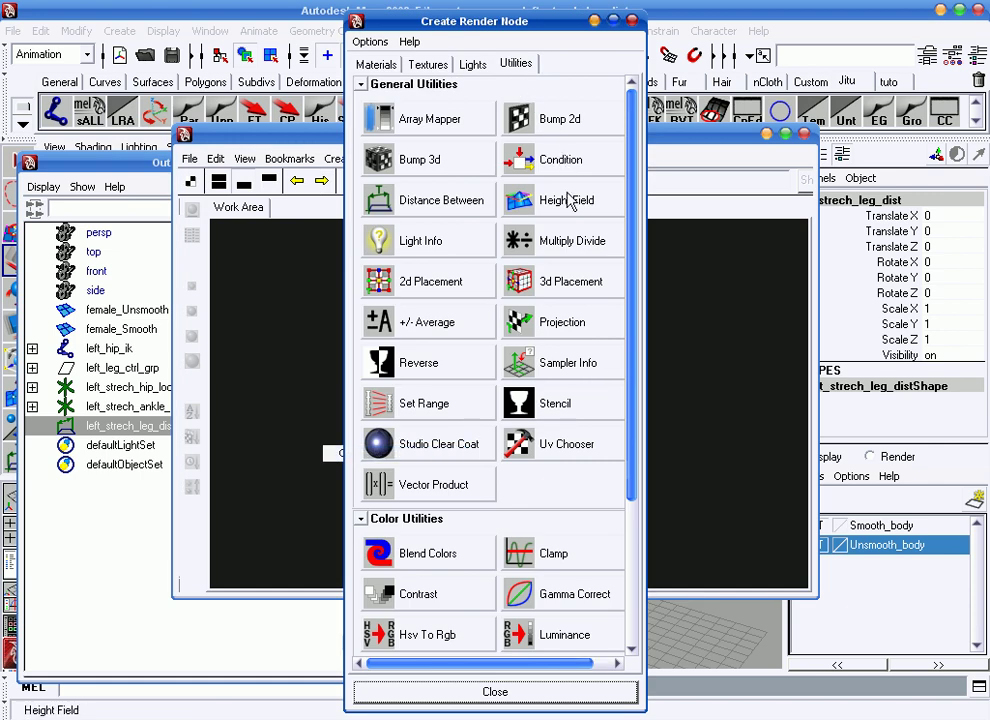
Add three Multiply Divide, one Condition and two Plus Minus Average utility nodes
{"action": "left_click", "coordinate": [557, 245]}
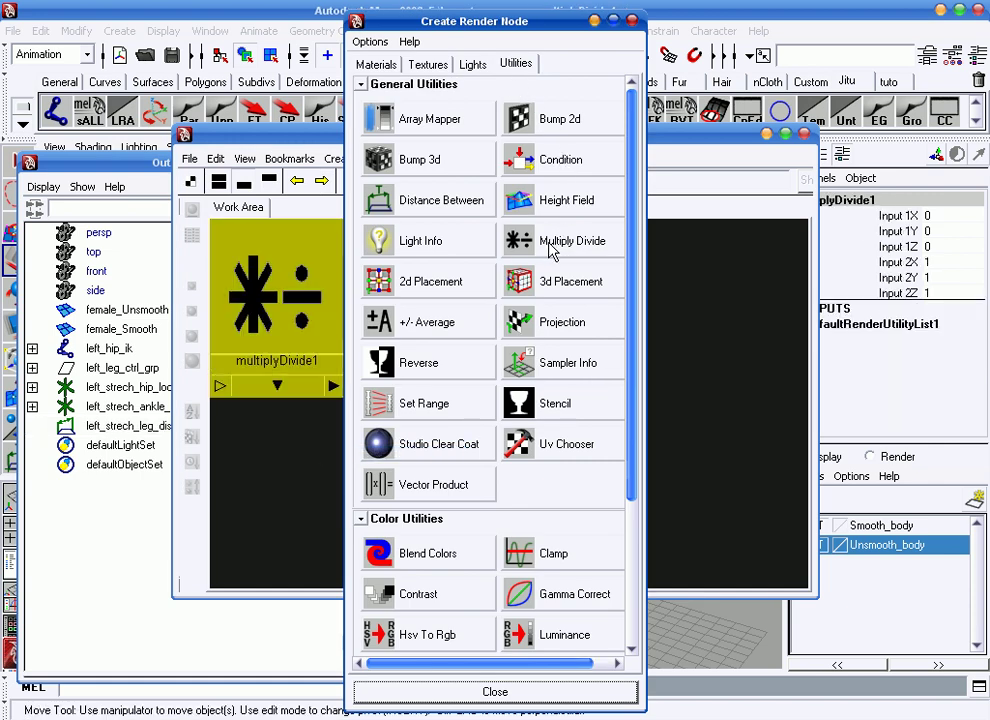
{"action": "left_click", "coordinate": [556, 248]}
{"action": "left_click", "coordinate": [541, 253]}
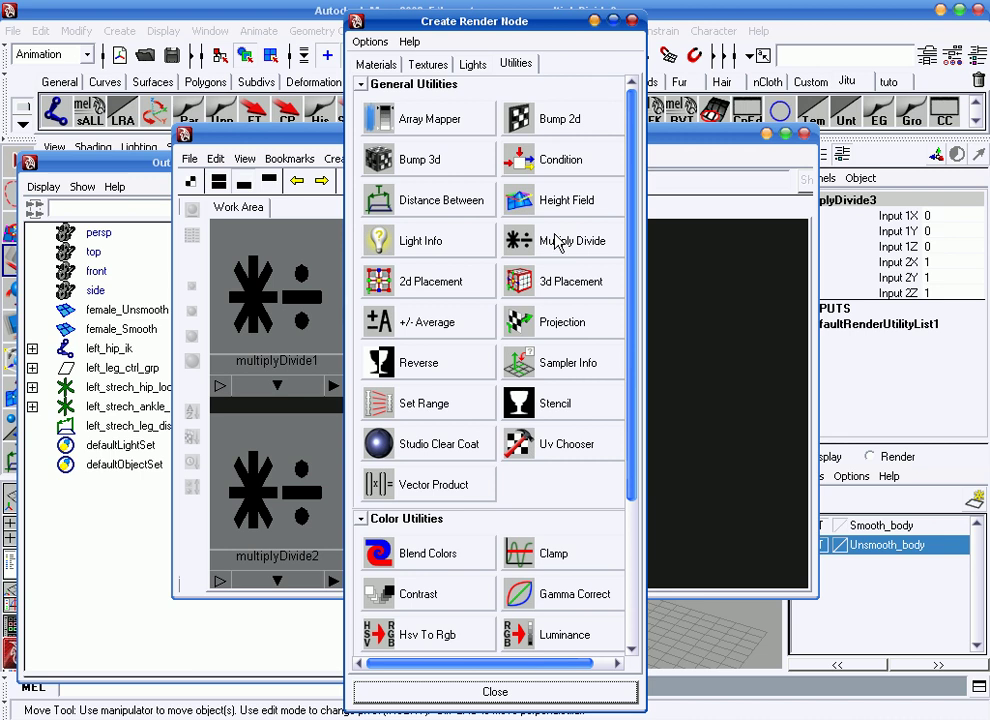
{"action": "left_click", "coordinate": [545, 160]}
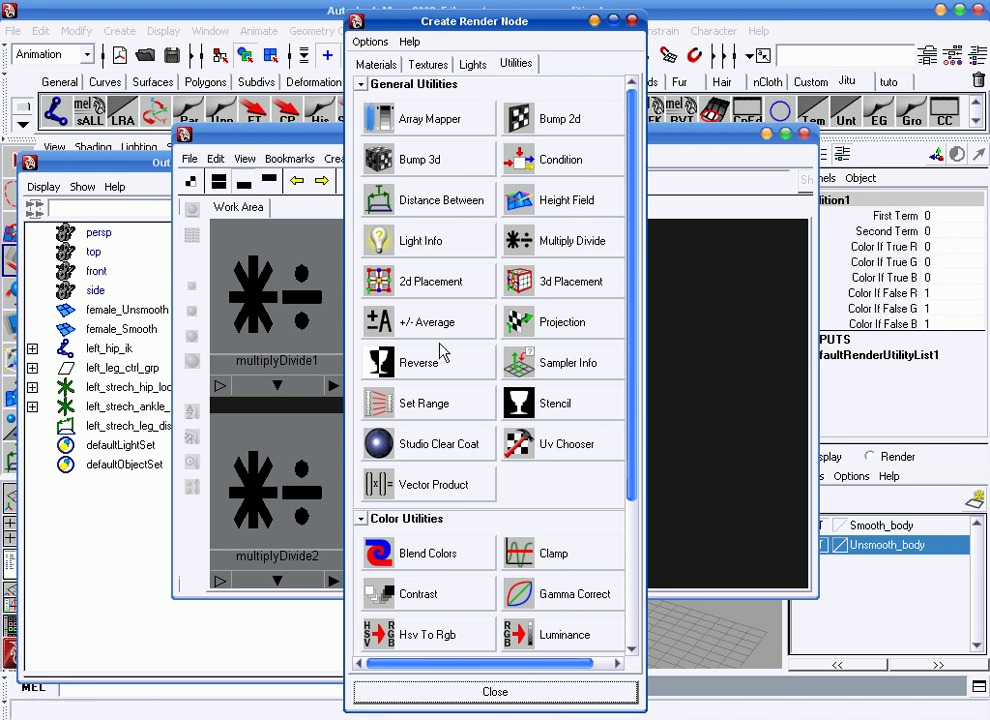
{"action": "left_click", "coordinate": [406, 326]}
{"action": "left_click", "coordinate": [406, 326]}
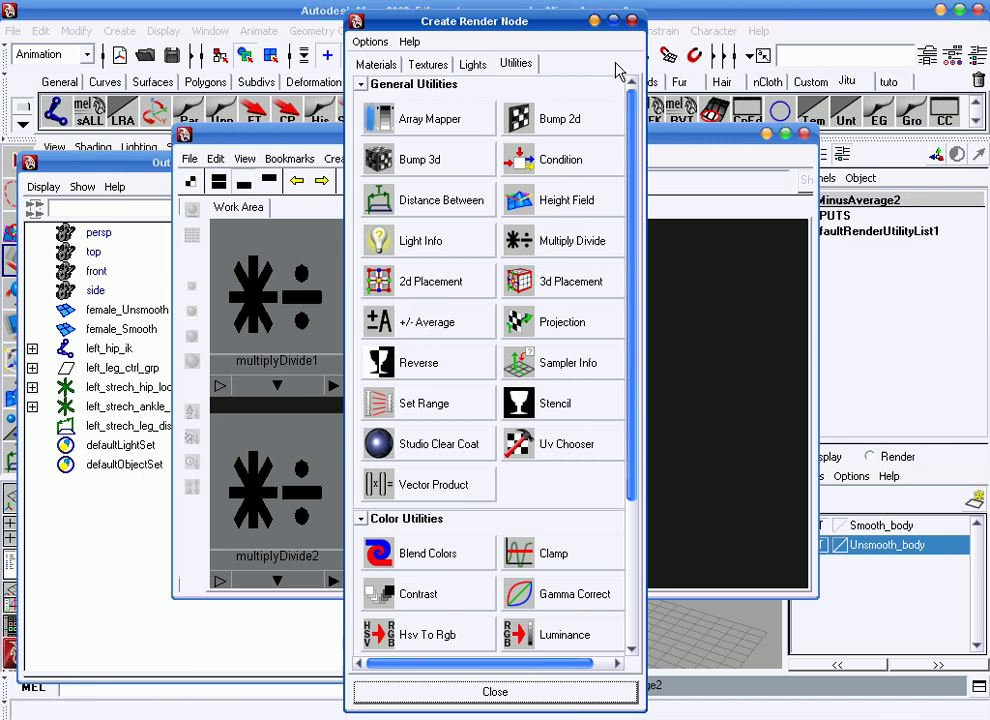
{"action": "left_click", "coordinate": [632, 20]}
{"action": "key", "text": "a"}
{"action": "left_click_drag", "start_coordinate": [680, 150], "coordinate": [413, 155]}
{"action": "right_click_drag", "start_coordinate": [660, 330], "coordinate": [734, 325], "text": "alt"}
{"action": "left_click_drag", "start_coordinate": [734, 325], "coordinate": [656, 341], "text": "alt"}
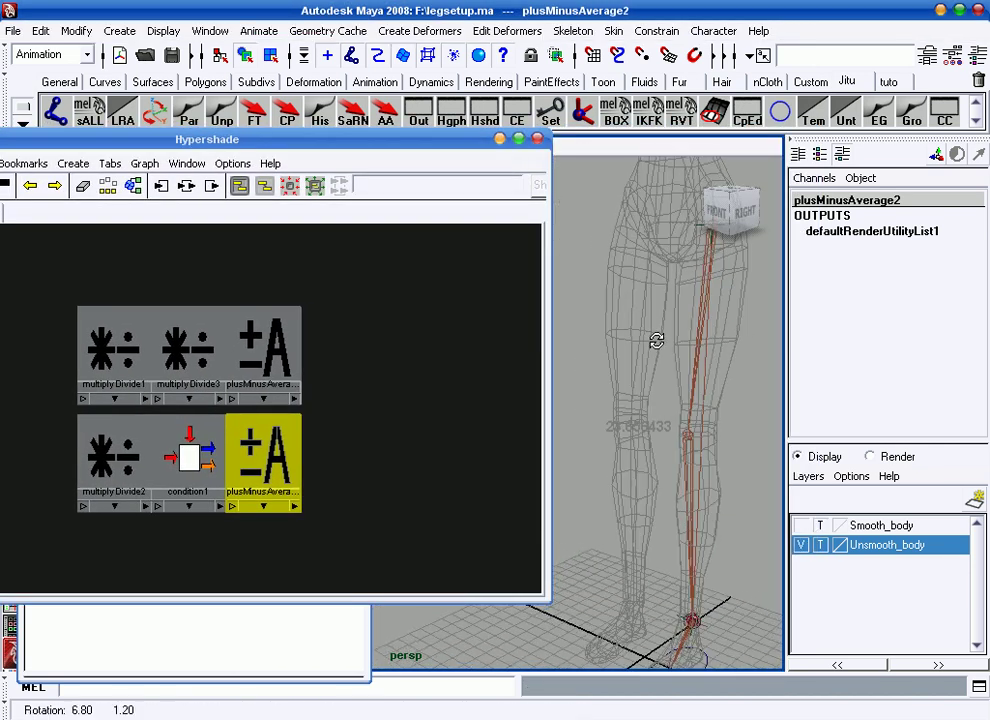
{"action": "key", "text": "w"}
{"action": "left_click_drag", "start_coordinate": [597, 389], "coordinate": [654, 424]}
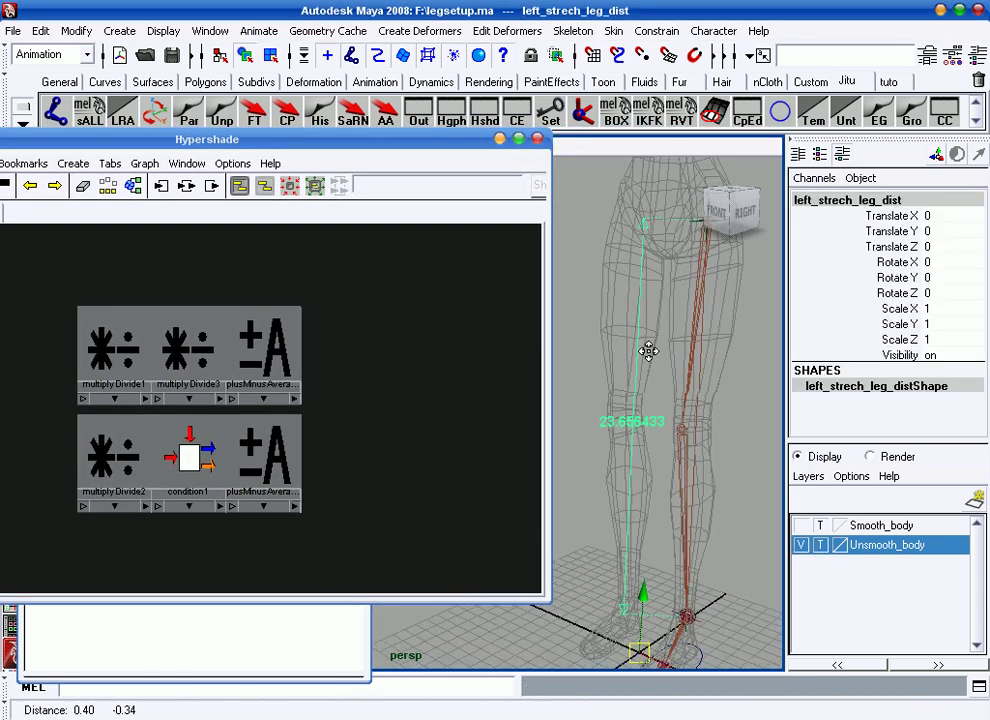
{"action": "left_click_drag", "start_coordinate": [648, 350], "coordinate": [640, 338], "text": "alt"}
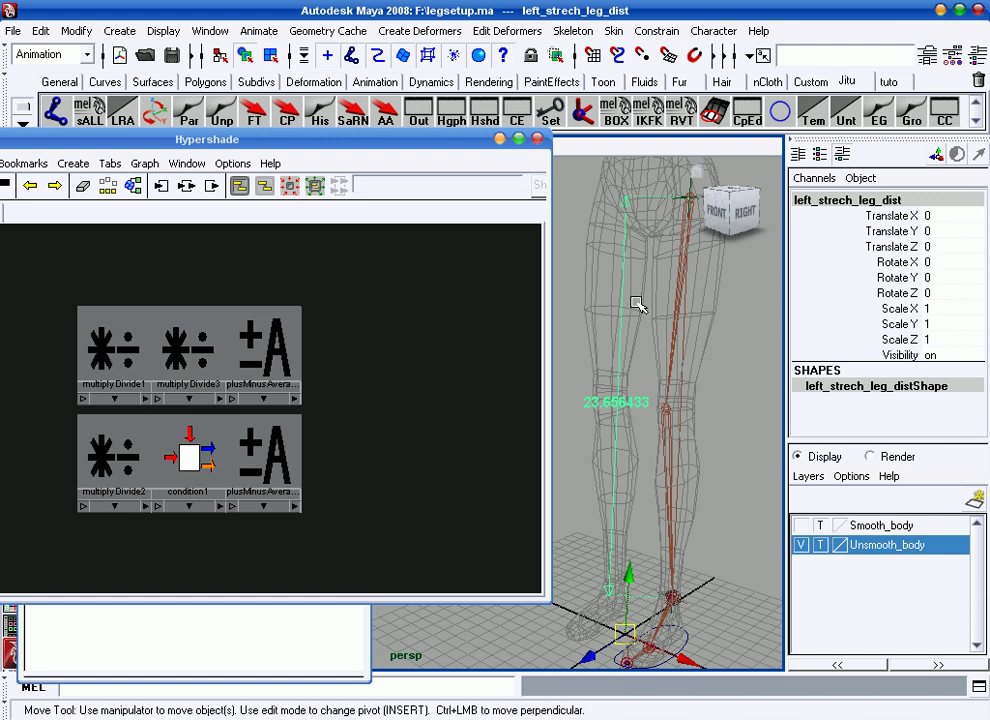
{"action": "left_click_drag", "start_coordinate": [654, 559], "coordinate": [678, 563], "text": "alt"}
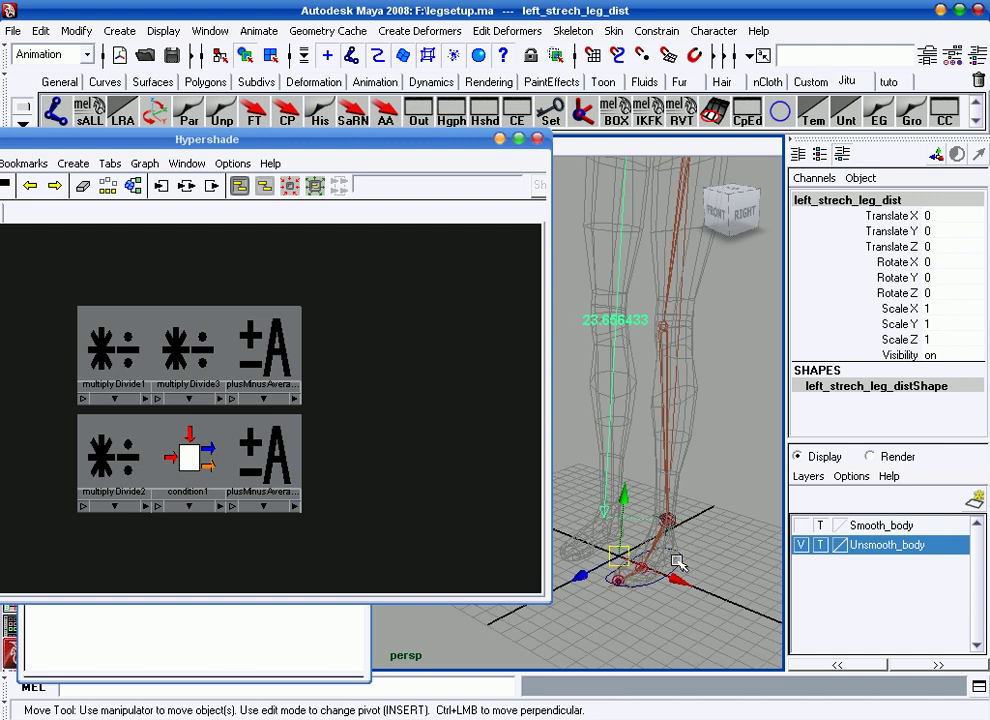
{"action": "left_click", "coordinate": [678, 563]}
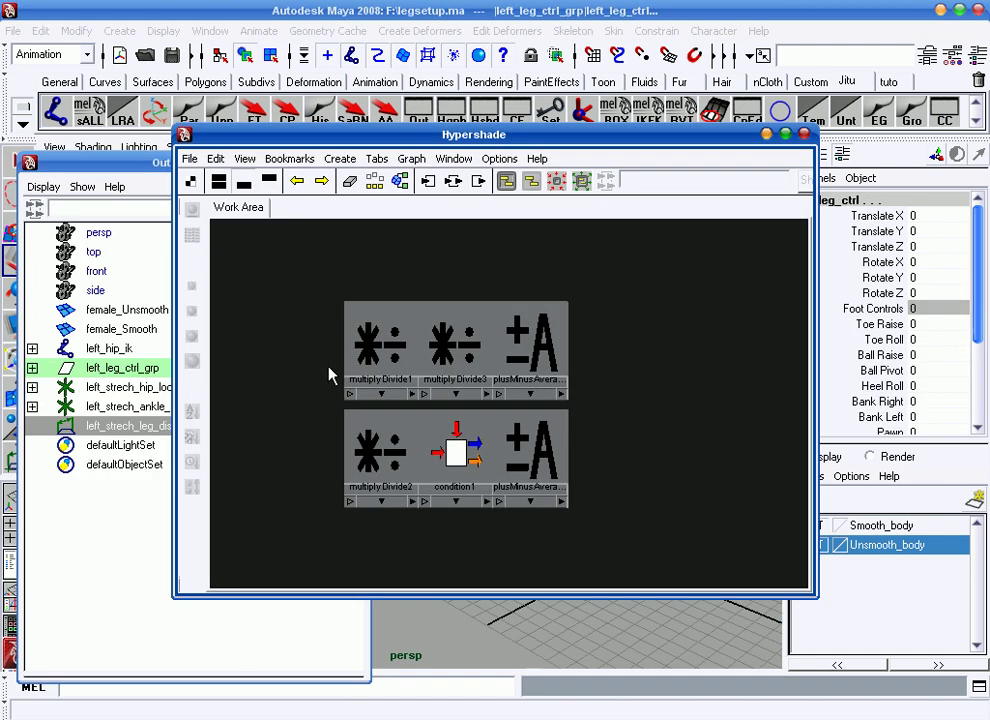
{"action": "mouse_move", "coordinate": [625, 320]}
{"action": "left_mouse_down"}
{"action": "mouse_move", "coordinate": [347, 481]}
{"action": "mouse_move", "coordinate": [340, 471]}
{"action": "left_mouse_up"}
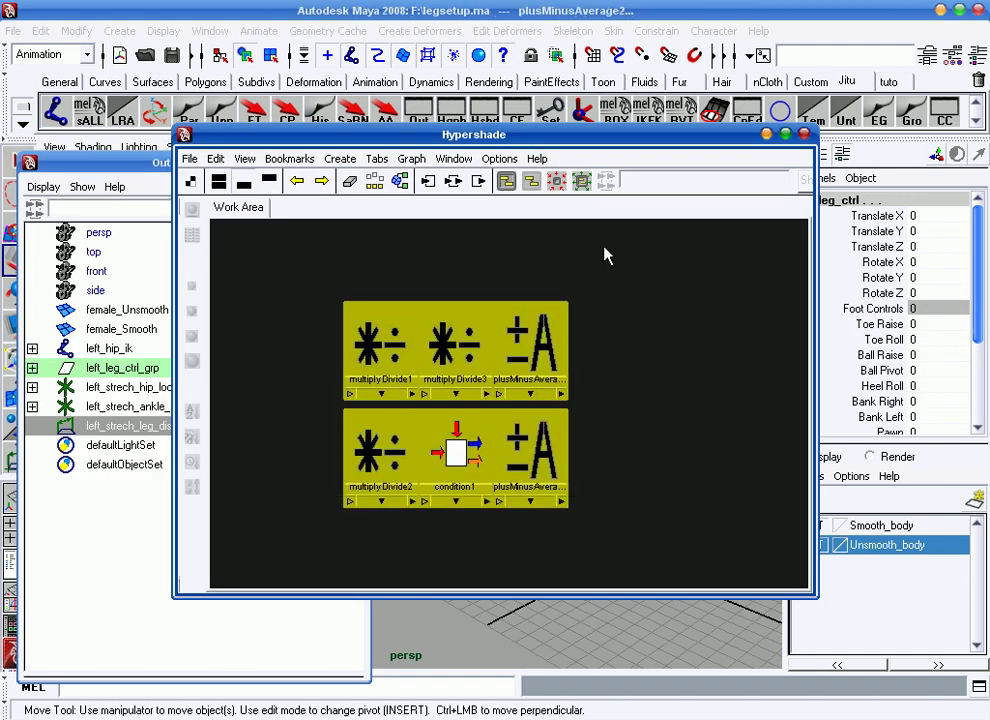
Graph the input and output connections of the selected utility nodes and leg control
{"action": "left_click_drag", "start_coordinate": [588, 140], "coordinate": [492, 142]}
{"action": "left_click", "coordinate": [244, 157]}
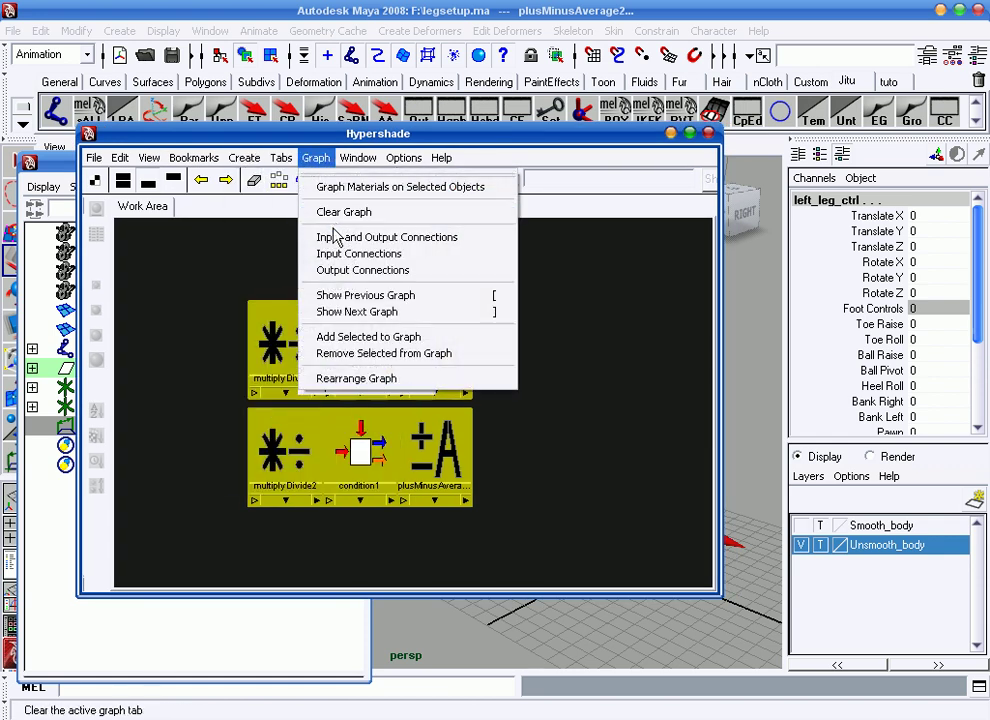
{"action": "left_click", "coordinate": [594, 150]}
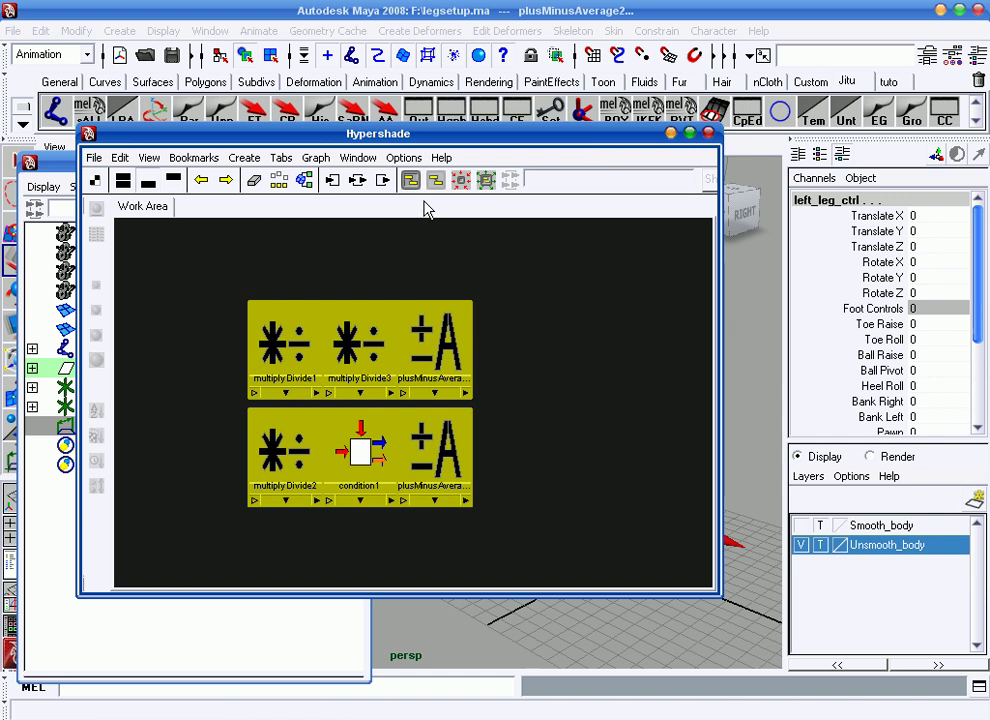
{"action": "left_click", "coordinate": [358, 187]}
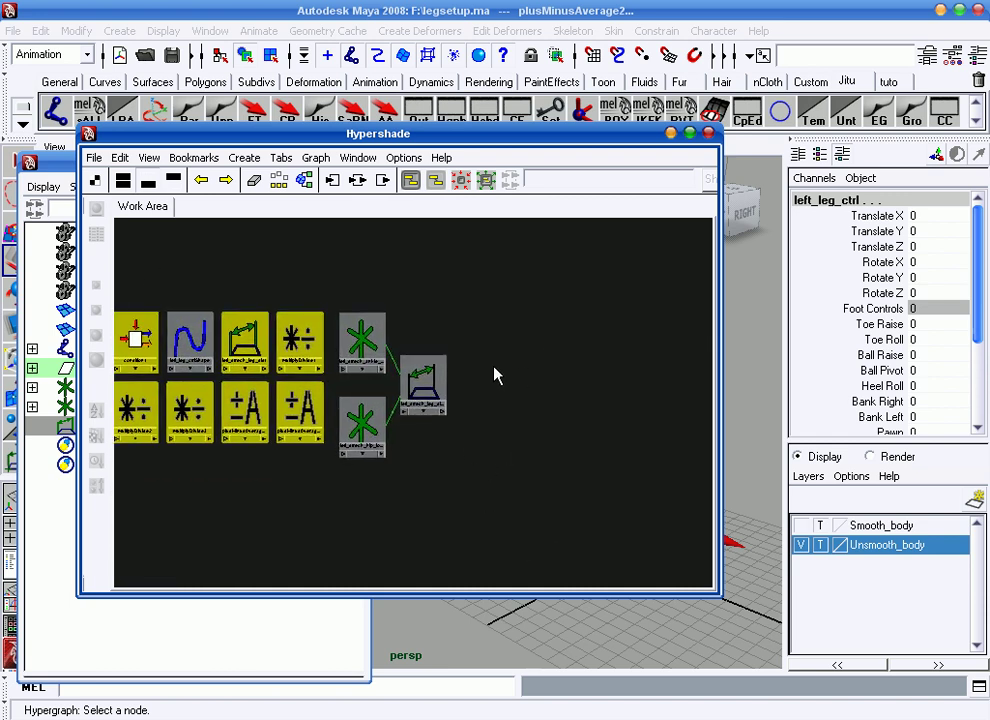
Zoom the graph to legible labels and select the left_strech_leg_distShape node
{"action": "left_click", "coordinate": [410, 426]}
{"action": "right_click_drag", "start_coordinate": [416, 383], "coordinate": [250, 365], "text": "alt"}
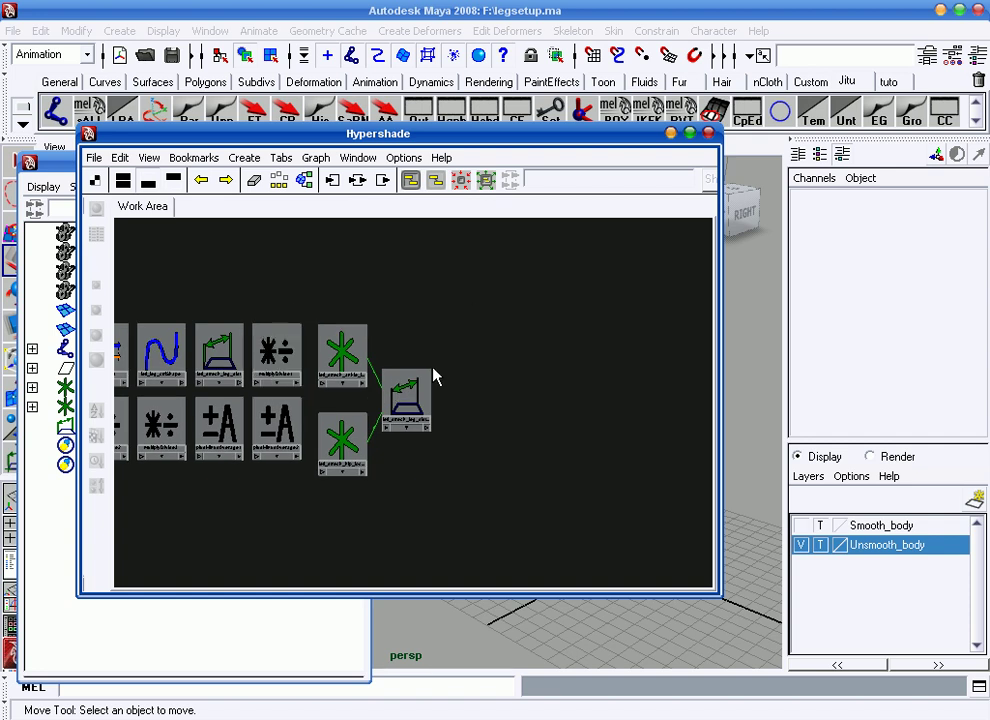
{"action": "right_click_drag", "start_coordinate": [449, 393], "coordinate": [297, 368], "text": "alt"}
{"action": "left_click", "coordinate": [297, 368]}
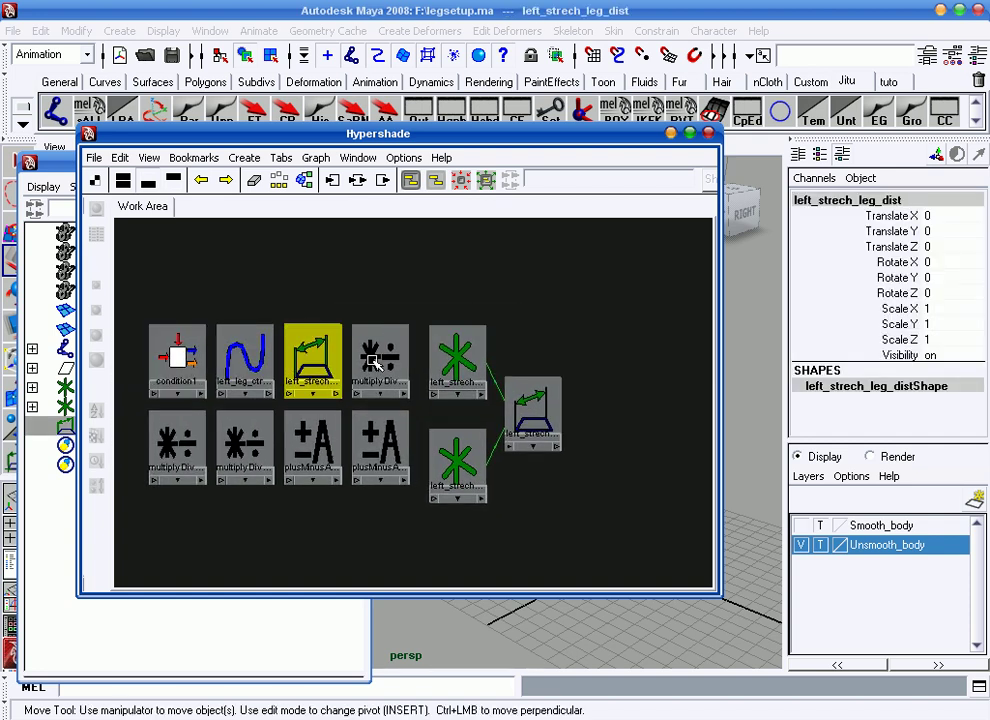
{"action": "left_click_drag", "start_coordinate": [500, 133], "coordinate": [251, 134]}
{"action": "right_click_drag", "start_coordinate": [614, 314], "coordinate": [625, 294], "text": "alt"}
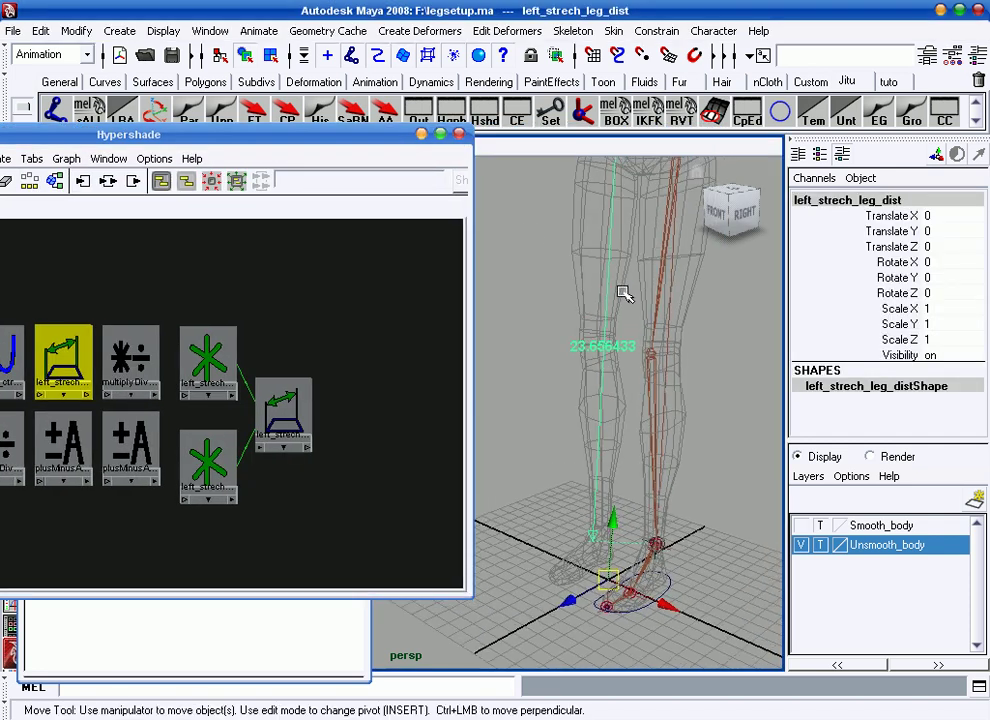
{"action": "left_click", "coordinate": [625, 294]}
{"action": "left_click", "coordinate": [63, 355]}
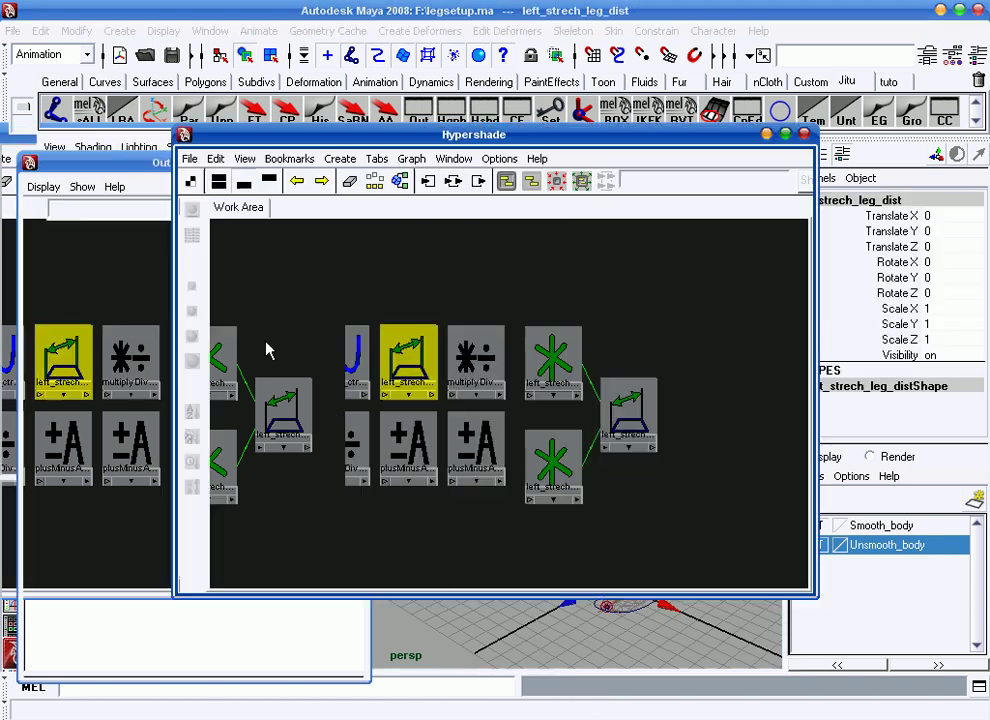
{"action": "left_click", "coordinate": [645, 317]}
{"action": "left_click", "coordinate": [630, 395]}
{"action": "left_click_drag", "start_coordinate": [683, 147], "coordinate": [488, 137]}
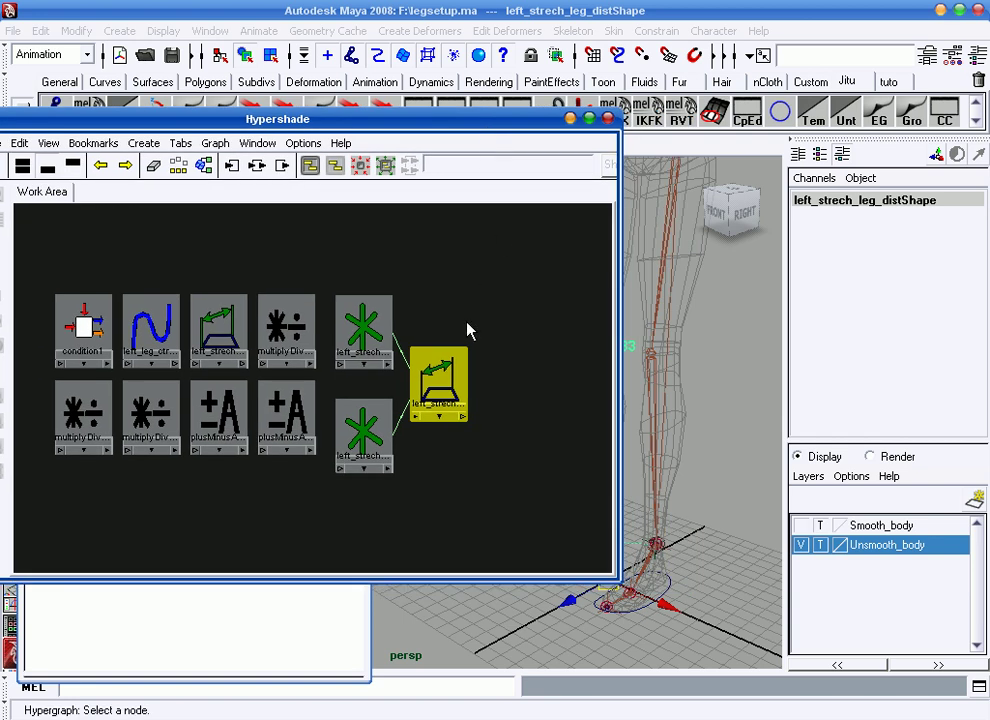
Inspect the distance shape's output list without connecting, then pan and zoom the graph out
{"action": "left_click", "coordinate": [450, 417]}
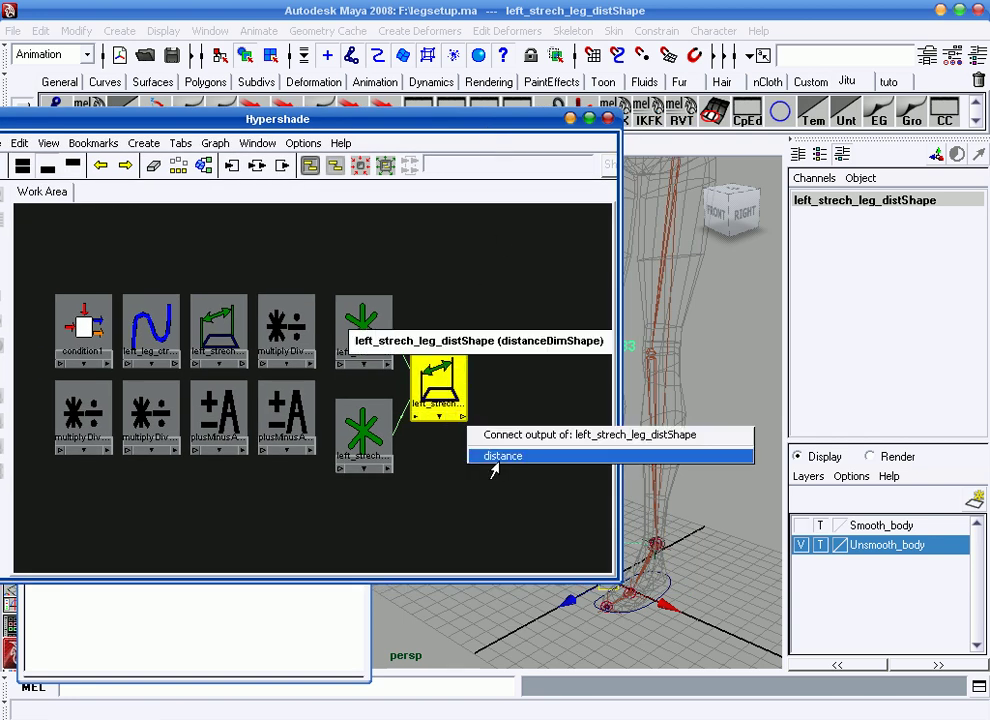
{"action": "left_click", "coordinate": [462, 457]}
{"action": "scroll", "coordinate": [486, 389], "scroll_direction": "up", "scroll_amount": 2}
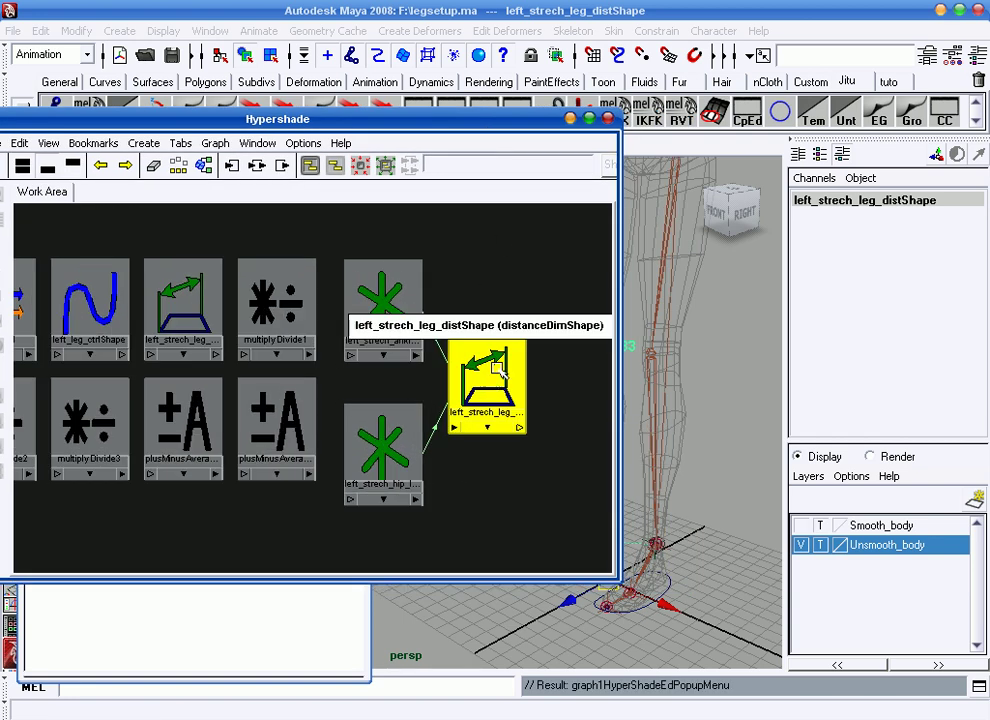
{"action": "middle_click_drag", "start_coordinate": [509, 294], "coordinate": [460, 292], "text": "alt"}
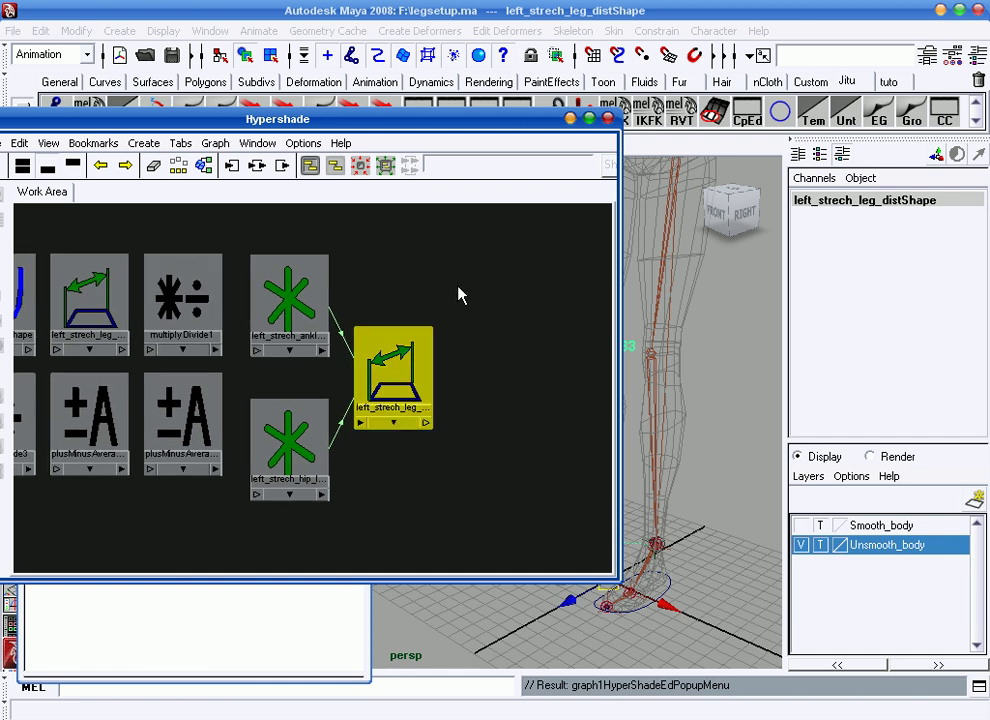
{"action": "left_click", "coordinate": [460, 292]}
{"action": "scroll", "coordinate": [479, 400], "scroll_direction": "down", "scroll_amount": 2}
{"action": "middle_click_drag", "start_coordinate": [469, 389], "coordinate": [451, 389], "text": "alt"}
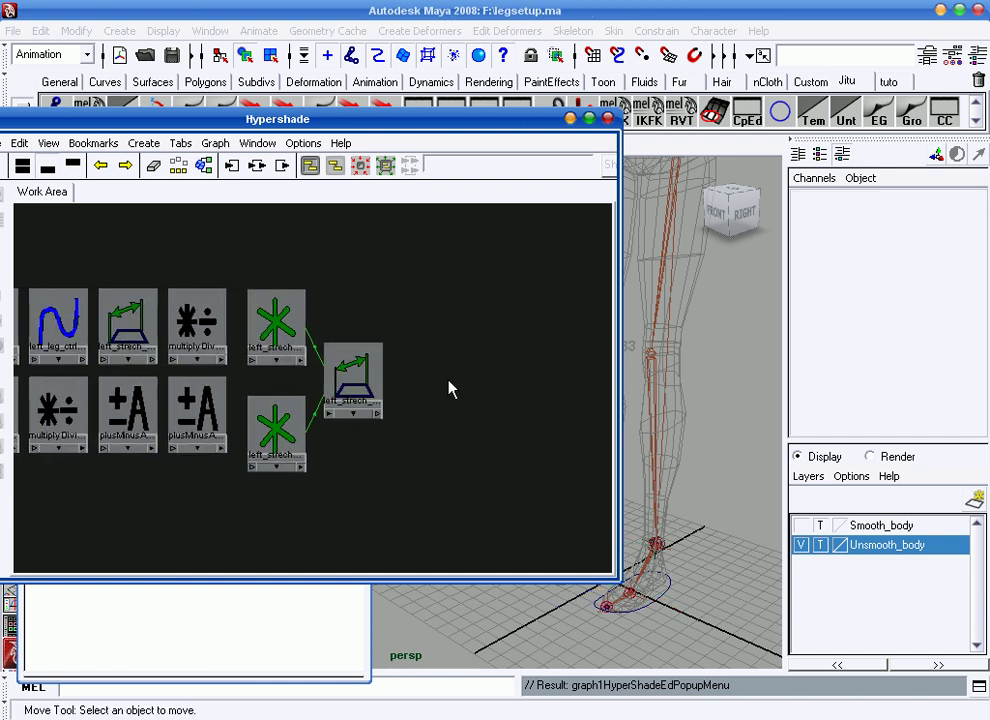
{"action": "scroll", "coordinate": [230, 338], "scroll_direction": "down", "scroll_amount": 1}
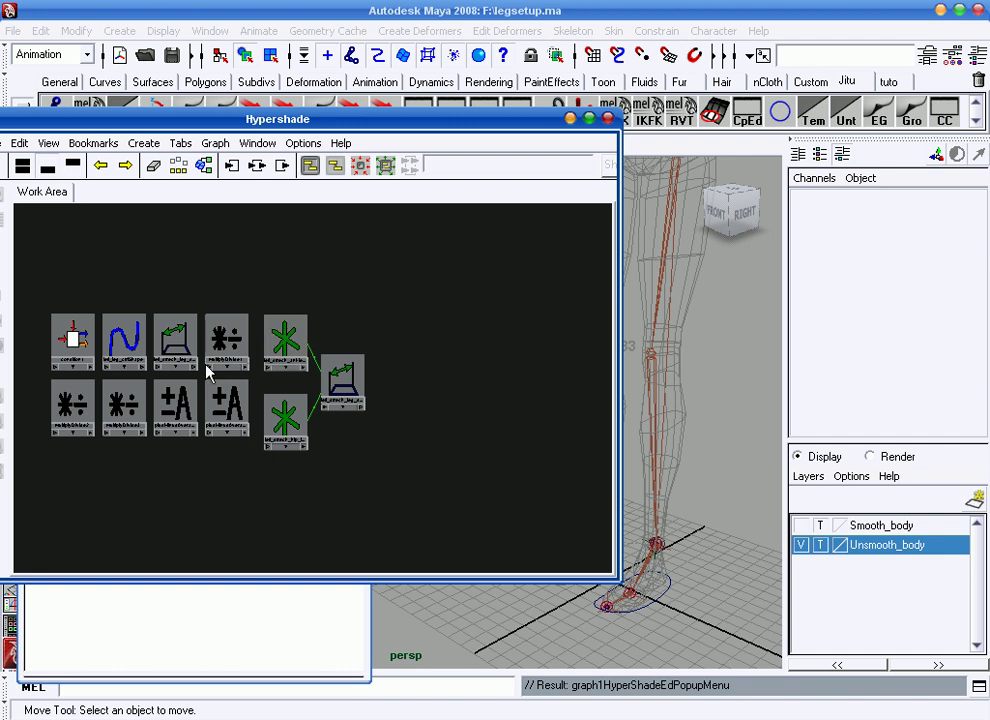
Move multiplyDivide1, plusMinusAverage2, multiplyDivide3, plusMinusAverage1 and condition1 beside the distance node
{"action": "left_click_drag", "start_coordinate": [222, 340], "coordinate": [408, 426]}
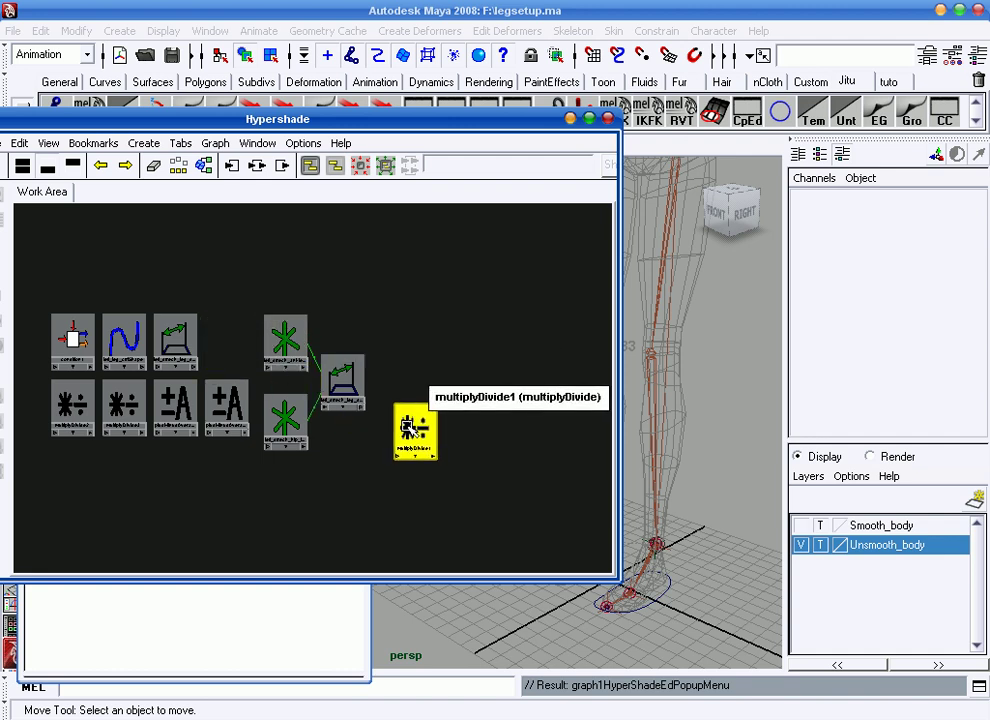
{"action": "left_click", "coordinate": [410, 428]}
{"action": "mouse_move", "coordinate": [228, 405]}
{"action": "left_mouse_down"}
{"action": "mouse_move", "coordinate": [473, 390]}
{"action": "mouse_move", "coordinate": [487, 380]}
{"action": "left_mouse_up"}
{"action": "mouse_move", "coordinate": [105, 410]}
{"action": "left_mouse_down"}
{"action": "mouse_move", "coordinate": [469, 341]}
{"action": "mouse_move", "coordinate": [499, 317]}
{"action": "left_mouse_up"}
{"action": "mouse_move", "coordinate": [167, 401]}
{"action": "left_mouse_down"}
{"action": "mouse_move", "coordinate": [487, 186]}
{"action": "mouse_move", "coordinate": [489, 256]}
{"action": "mouse_move", "coordinate": [467, 243]}
{"action": "mouse_move", "coordinate": [466, 251]}
{"action": "left_mouse_up"}
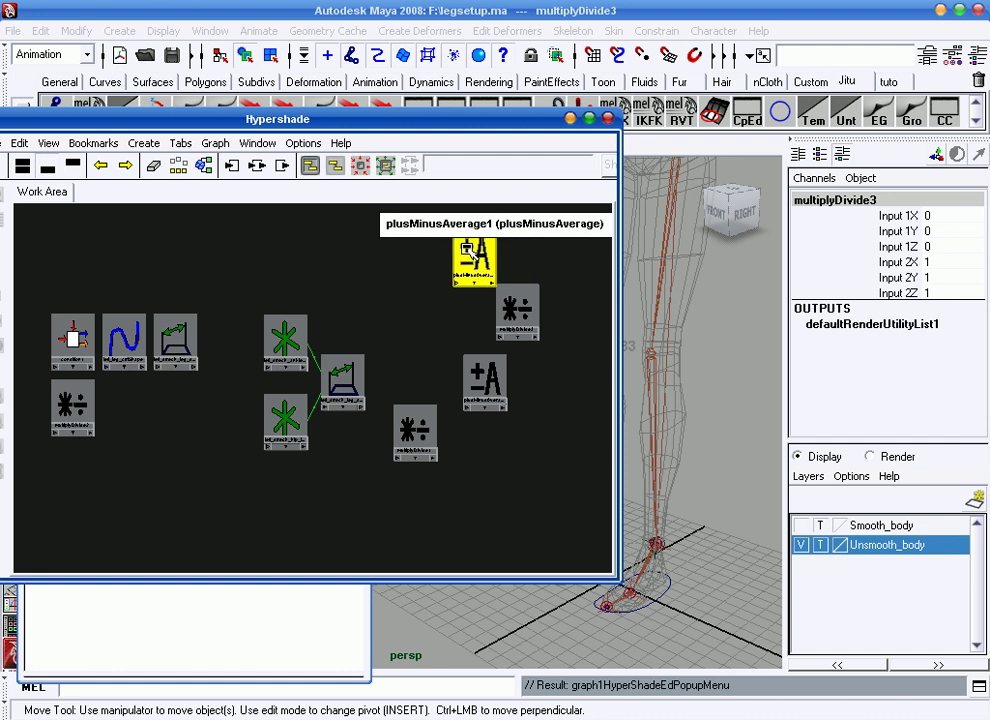
{"action": "left_click_drag", "start_coordinate": [90, 355], "coordinate": [292, 308]}
Place multiplyDivide2 next to condition1, tidy the remaining nodes and zoom out to left_leg_ctrl
{"action": "left_click_drag", "start_coordinate": [380, 272], "coordinate": [416, 272]}
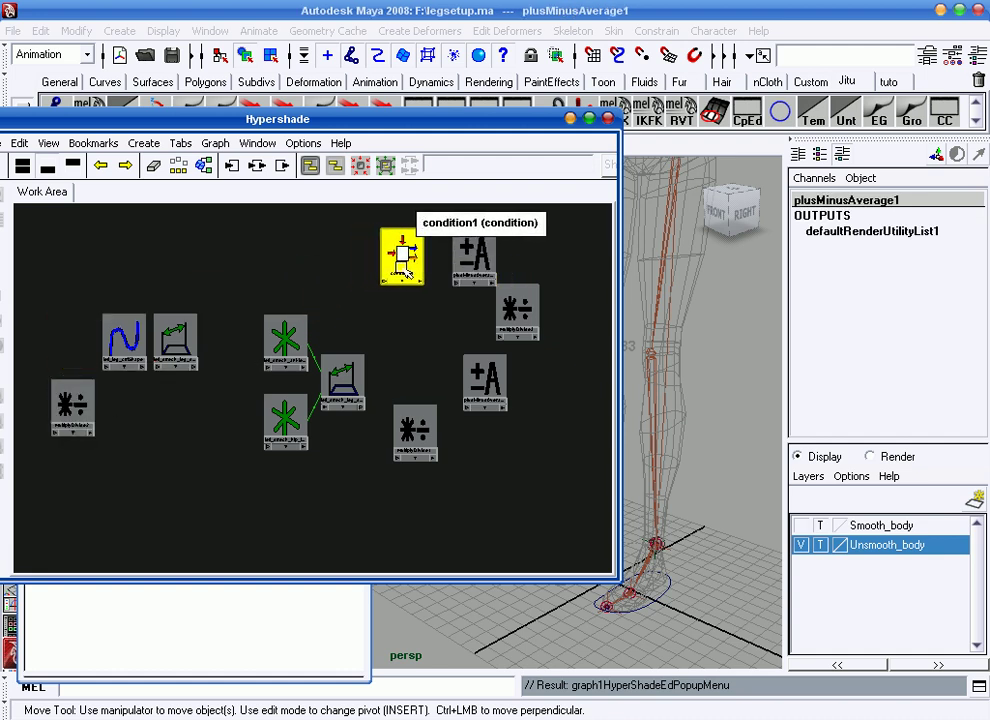
{"action": "mouse_move", "coordinate": [86, 405]}
{"action": "left_mouse_down"}
{"action": "mouse_move", "coordinate": [300, 282]}
{"action": "mouse_move", "coordinate": [348, 290]}
{"action": "left_mouse_up"}
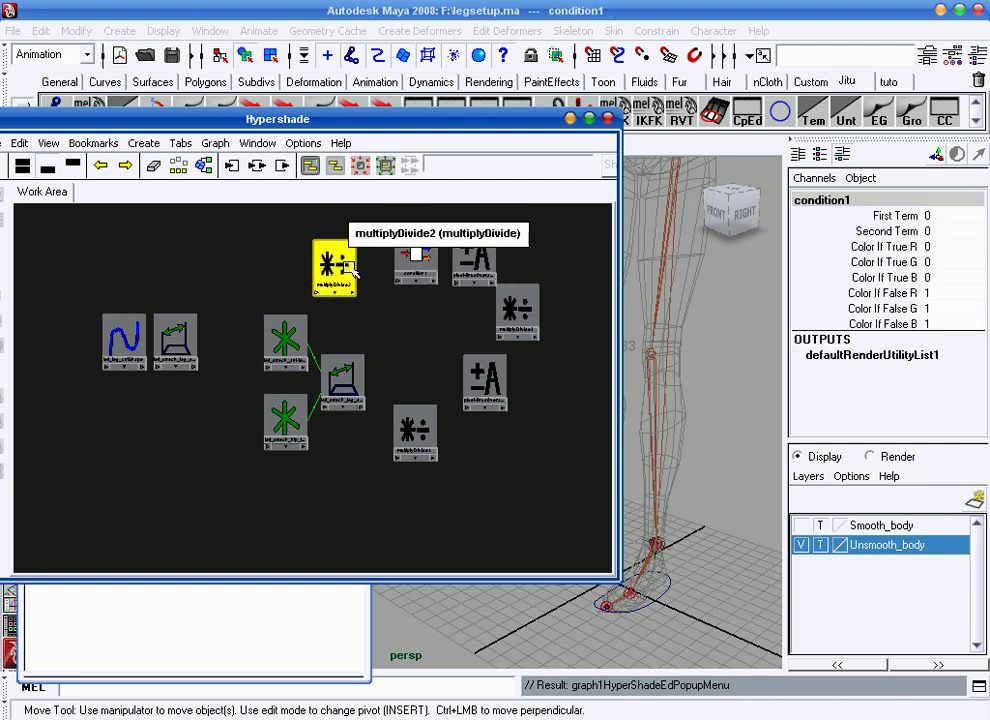
{"action": "middle_click_drag", "start_coordinate": [400, 323], "coordinate": [371, 356], "text": "alt"}
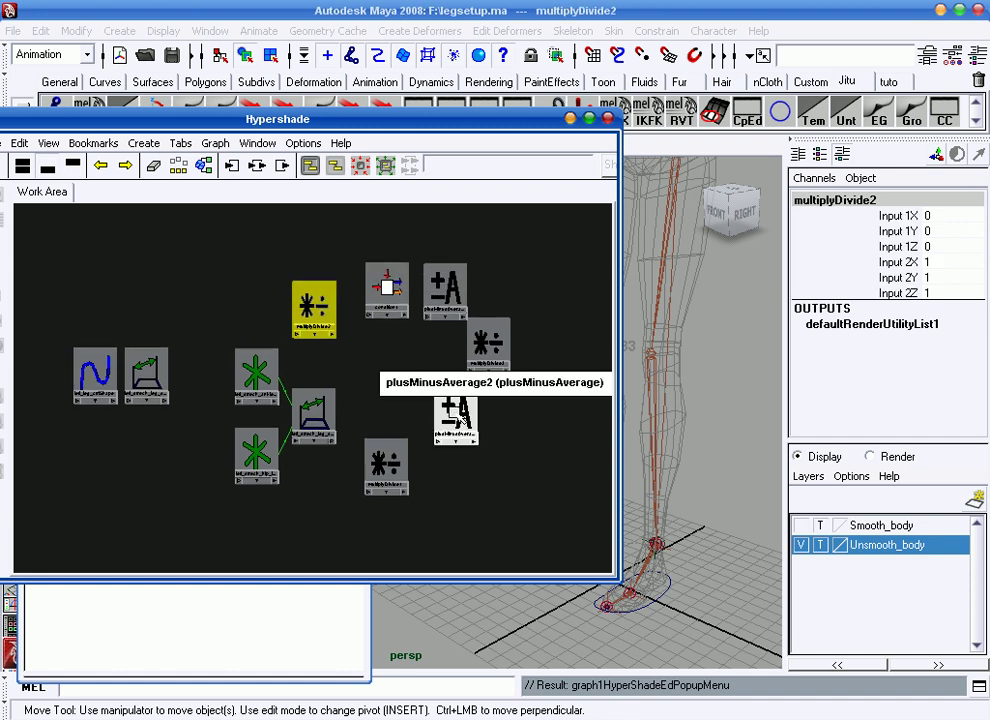
{"action": "left_click_drag", "start_coordinate": [456, 415], "coordinate": [465, 426]}
{"action": "left_click_drag", "start_coordinate": [488, 345], "coordinate": [498, 355]}
{"action": "left_click", "coordinate": [455, 290]}
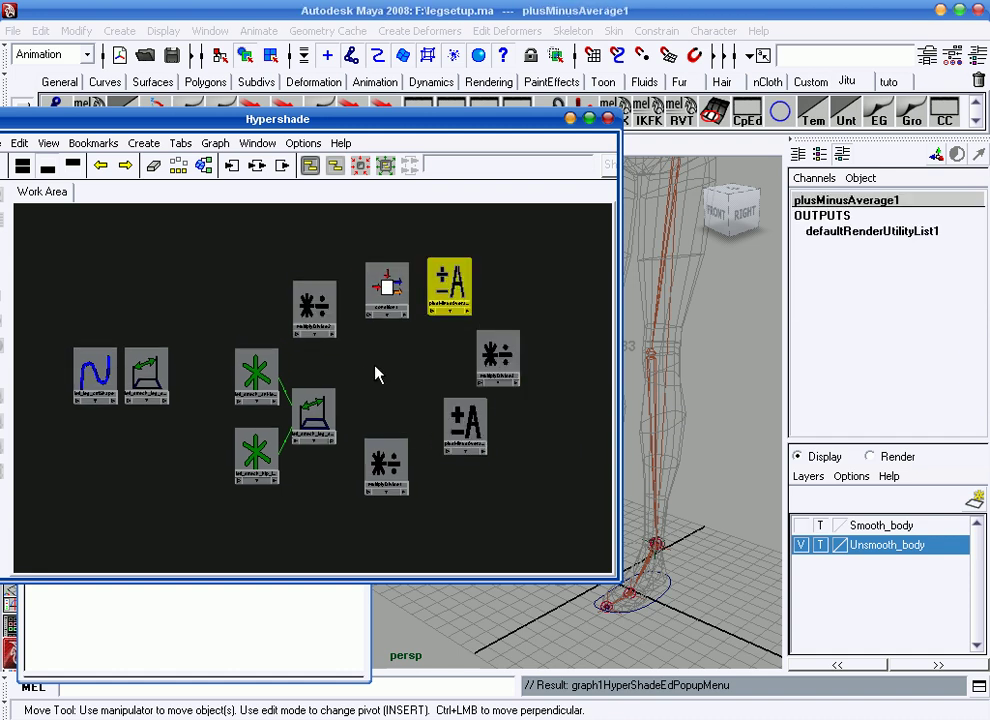
{"action": "right_click_drag", "start_coordinate": [376, 376], "coordinate": [172, 477], "text": "alt"}
{"action": "left_click", "coordinate": [57, 543]}
Move the left_leg_ctrl node nearer the utility nodes in the graph
{"action": "left_click_drag", "start_coordinate": [57, 543], "coordinate": [250, 412]}
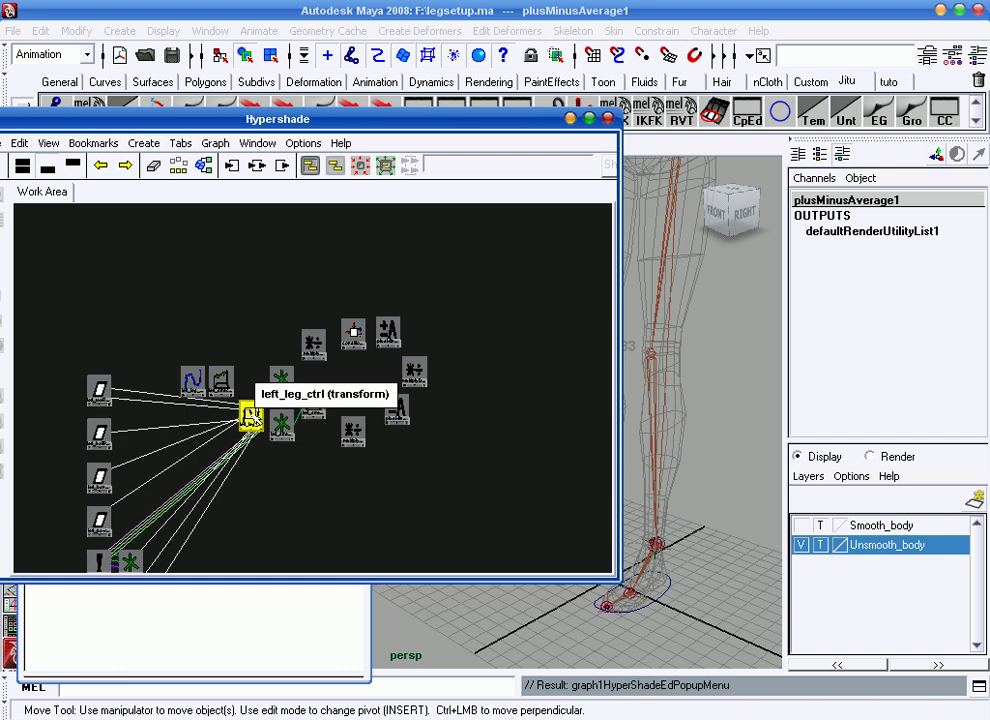
{"action": "scroll", "coordinate": [887, 338], "scroll_direction": "down", "scroll_amount": 3}
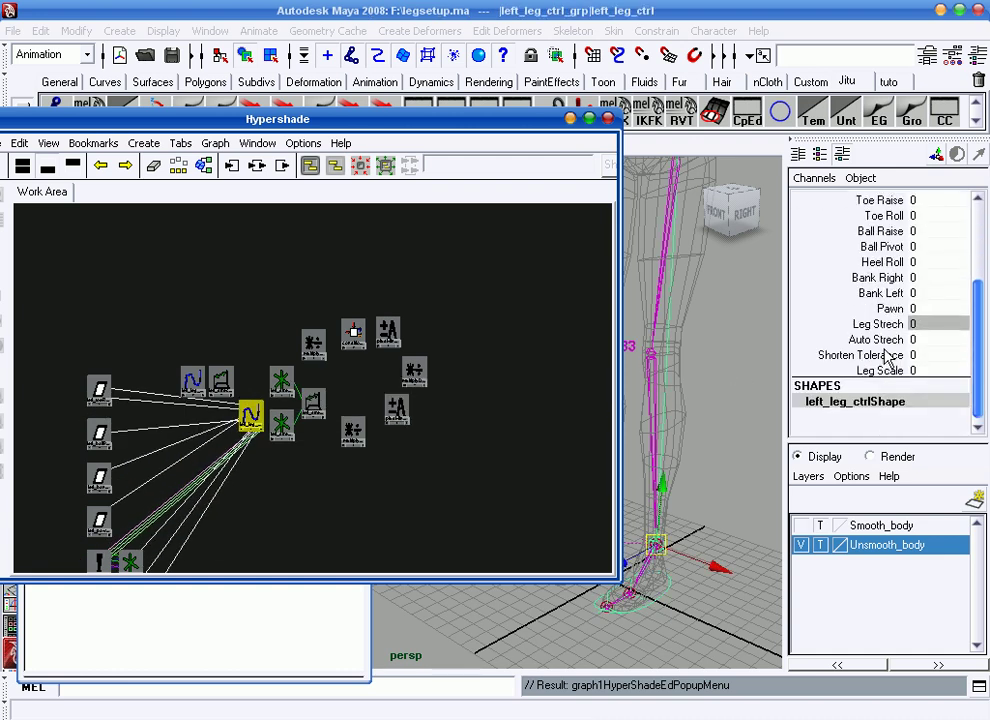
{"action": "scroll", "coordinate": [362, 284], "scroll_direction": "up", "scroll_amount": 3}
{"action": "left_click_drag", "start_coordinate": [174, 445], "coordinate": [302, 515]}
{"action": "scroll", "coordinate": [298, 344], "scroll_direction": "up", "scroll_amount": 2}
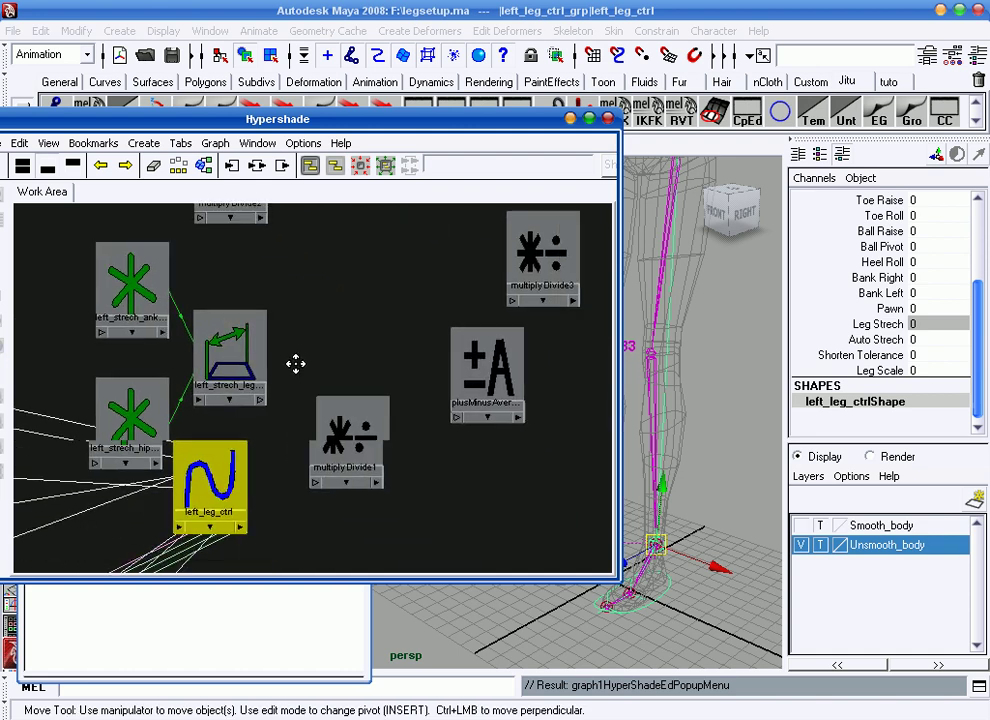
{"action": "middle_click_drag", "start_coordinate": [296, 364], "coordinate": [287, 359], "text": "alt"}
Connect the distance node's distance output into multiplyDivide1's input1X
{"action": "left_click", "coordinate": [232, 393]}
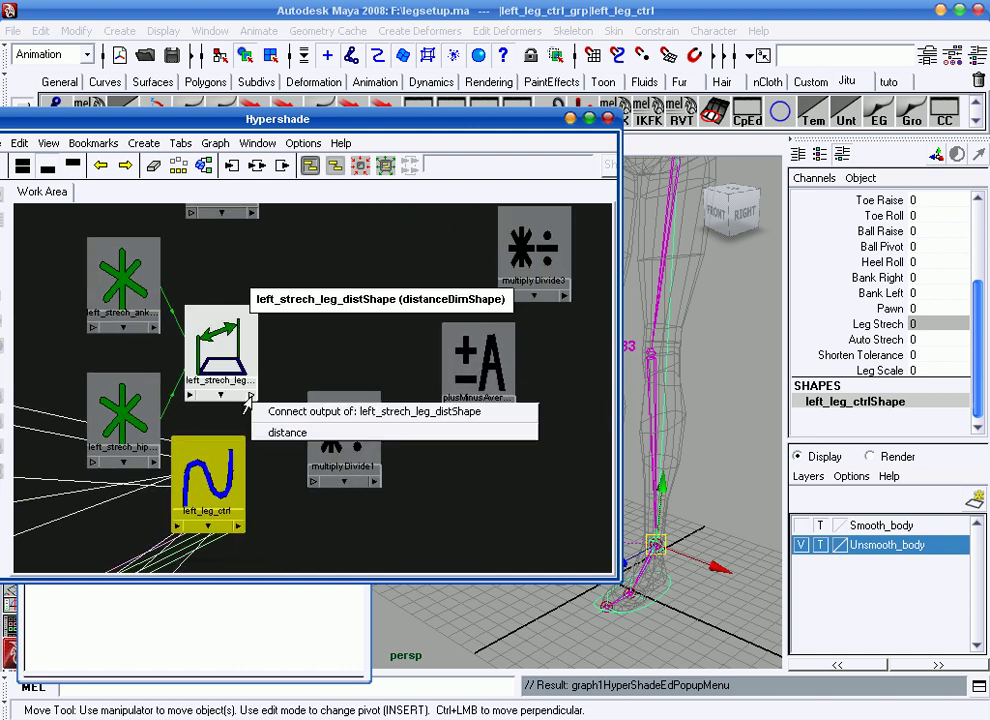
{"action": "left_click", "coordinate": [288, 432]}
{"action": "left_click", "coordinate": [333, 418]}
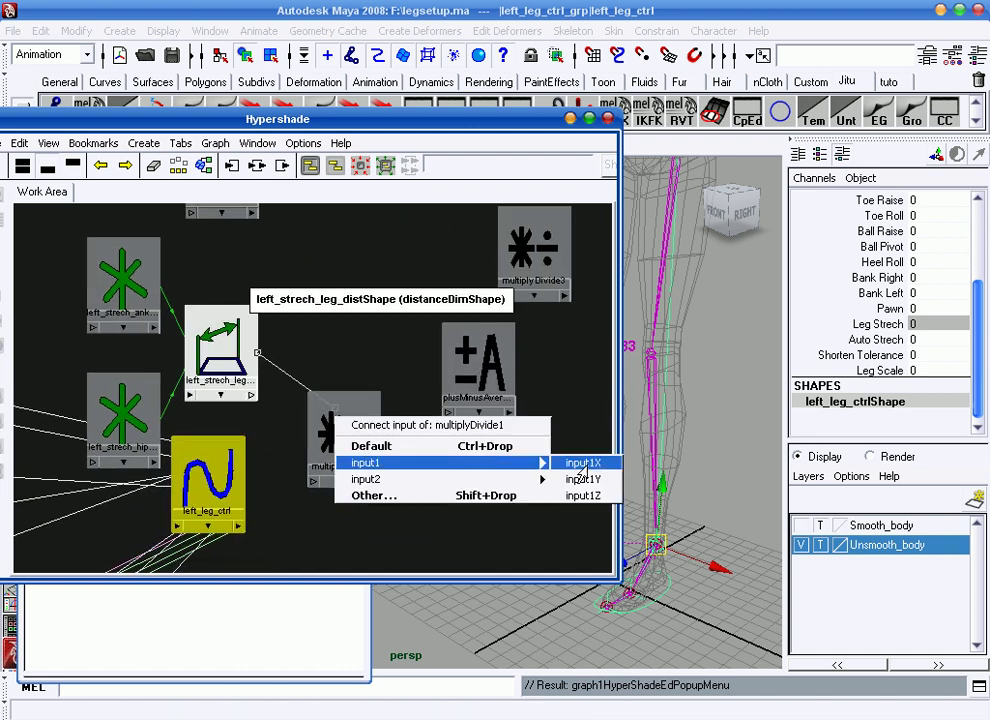
{"action": "left_click", "coordinate": [581, 460]}
{"action": "middle_click_drag", "start_coordinate": [475, 430], "coordinate": [455, 480], "text": "alt"}
Select left_hip_ik with the Scale tool, then reframe on the distance and multiplyDivide nodes
{"action": "key", "text": "w"}
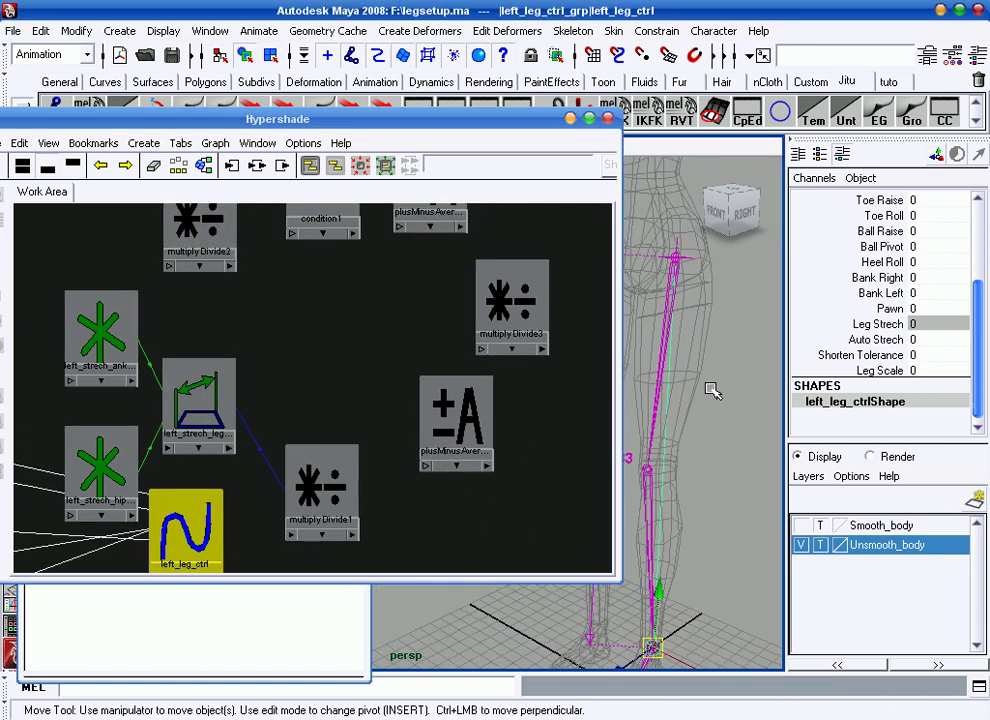
{"action": "left_click", "coordinate": [660, 362]}
{"action": "key", "text": "r"}
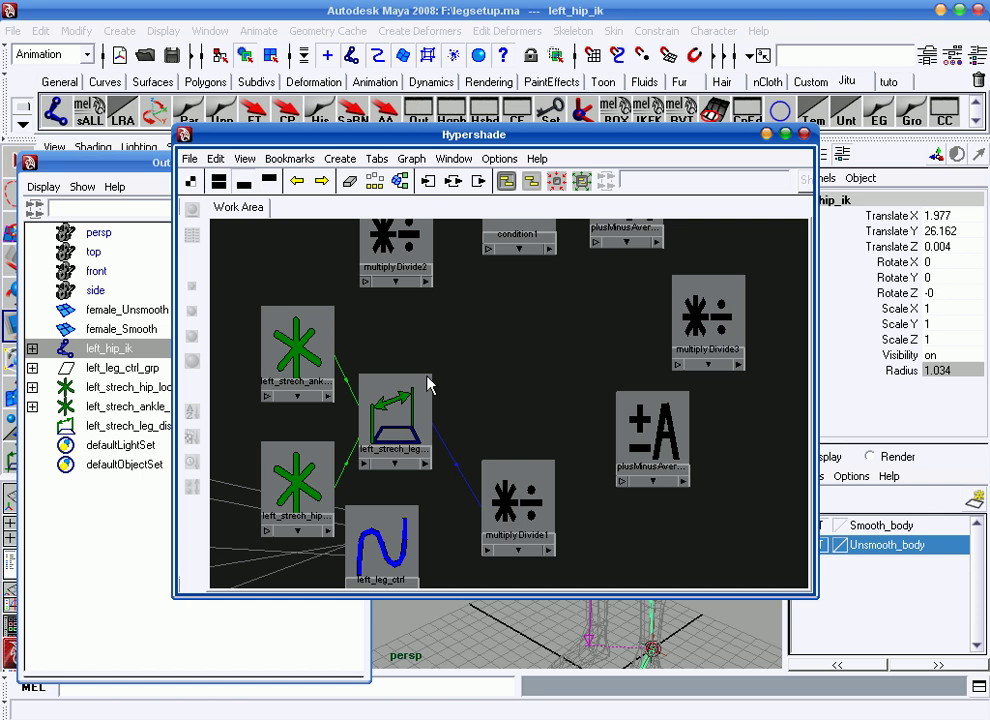
{"action": "left_click_drag", "start_coordinate": [618, 140], "coordinate": [420, 134]}
{"action": "mouse_move", "coordinate": [446, 338]}
{"action": "middle_mouse_down", "text": "alt"}
{"action": "mouse_move", "coordinate": [378, 403]}
{"action": "mouse_move", "coordinate": [320, 393]}
{"action": "middle_mouse_up", "text": "alt"}
{"action": "left_click", "coordinate": [342, 331]}
{"action": "right_click_drag", "start_coordinate": [342, 331], "coordinate": [378, 438], "text": "alt"}
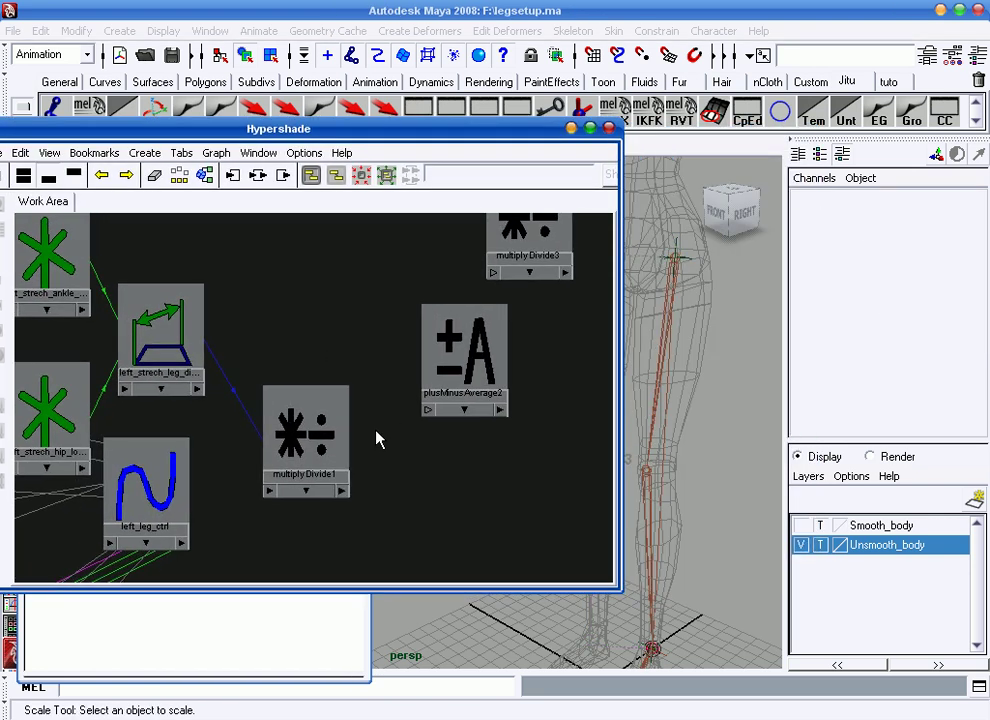
Wire multiplyDivide1 outputX into plusMinusAverage2 input1D[0] and open multiplyDivide1's attributes
{"action": "left_click", "coordinate": [341, 490]}
{"action": "mouse_move", "coordinate": [452, 524]}
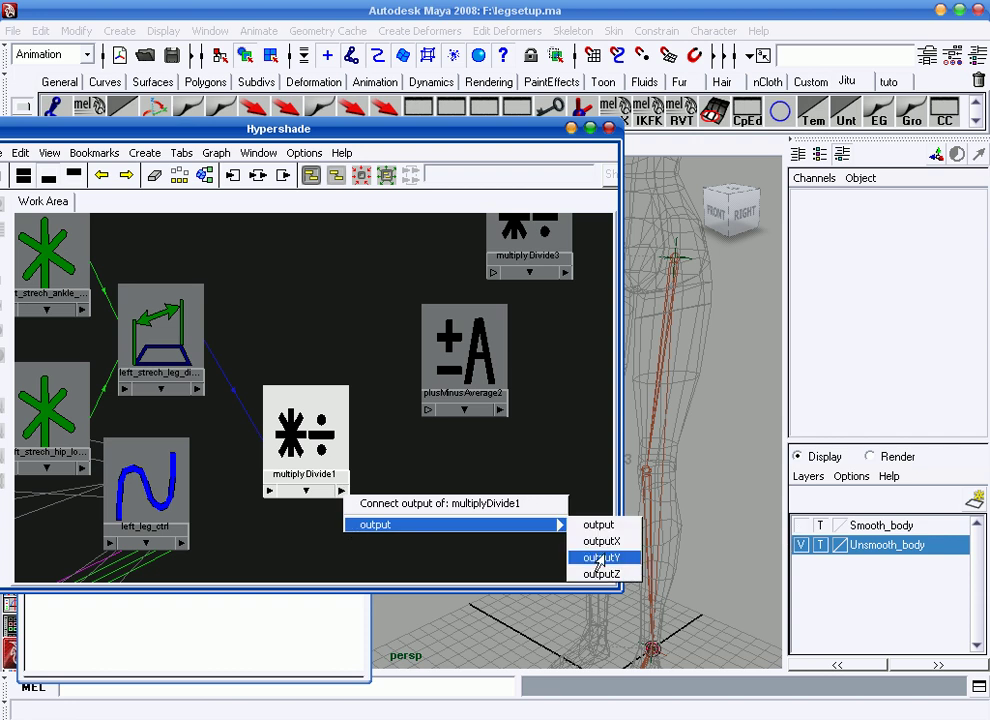
{"action": "left_click", "coordinate": [598, 558]}
{"action": "left_click", "coordinate": [466, 342]}
{"action": "mouse_move", "coordinate": [540, 387]}
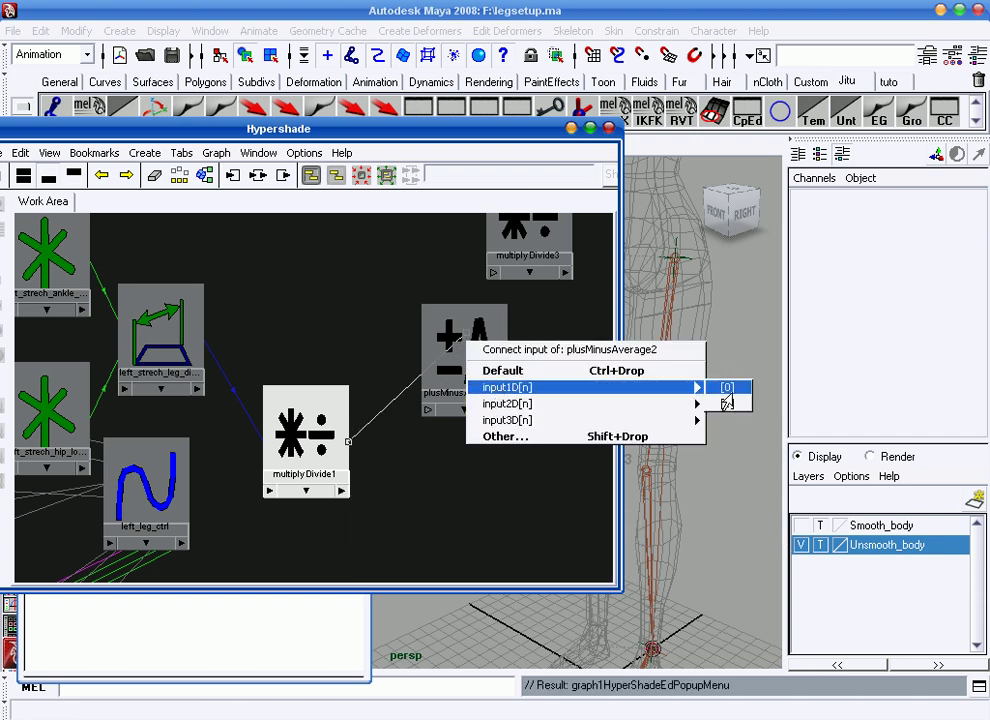
{"action": "left_click", "coordinate": [727, 390]}
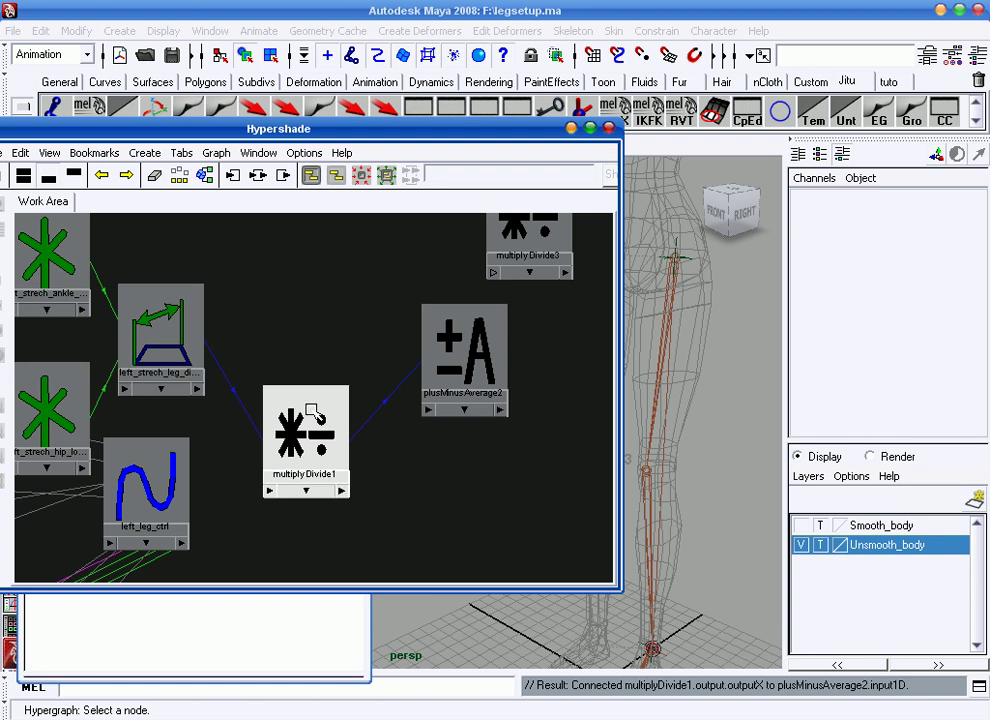
{"action": "double_click", "coordinate": [318, 408]}
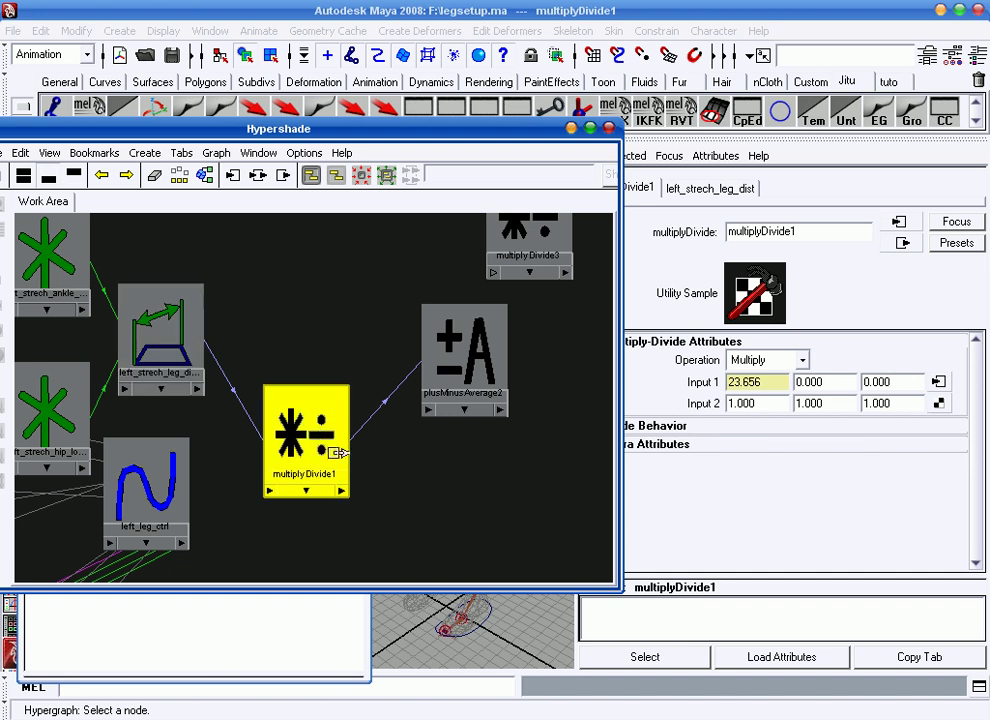
Set multiplyDivide1 to Divide, with 23.656 copied into Input 2 X
{"action": "mouse_move", "coordinate": [765, 382]}
{"action": "left_mouse_down"}
{"action": "mouse_move", "coordinate": [714, 384]}
{"action": "mouse_move", "coordinate": [697, 402]}
{"action": "left_mouse_up"}
{"action": "type", "text": "23.656"}
{"action": "left_click", "coordinate": [775, 364]}
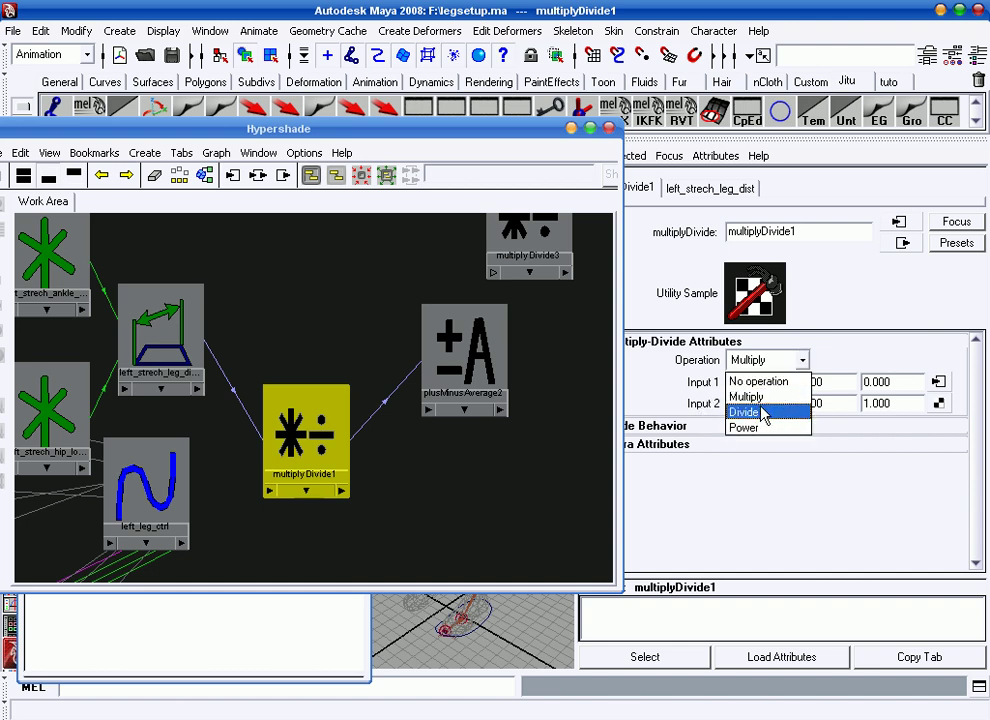
{"action": "left_click", "coordinate": [748, 410]}
{"action": "scroll", "coordinate": [526, 411], "scroll_direction": "up", "scroll_amount": 2}
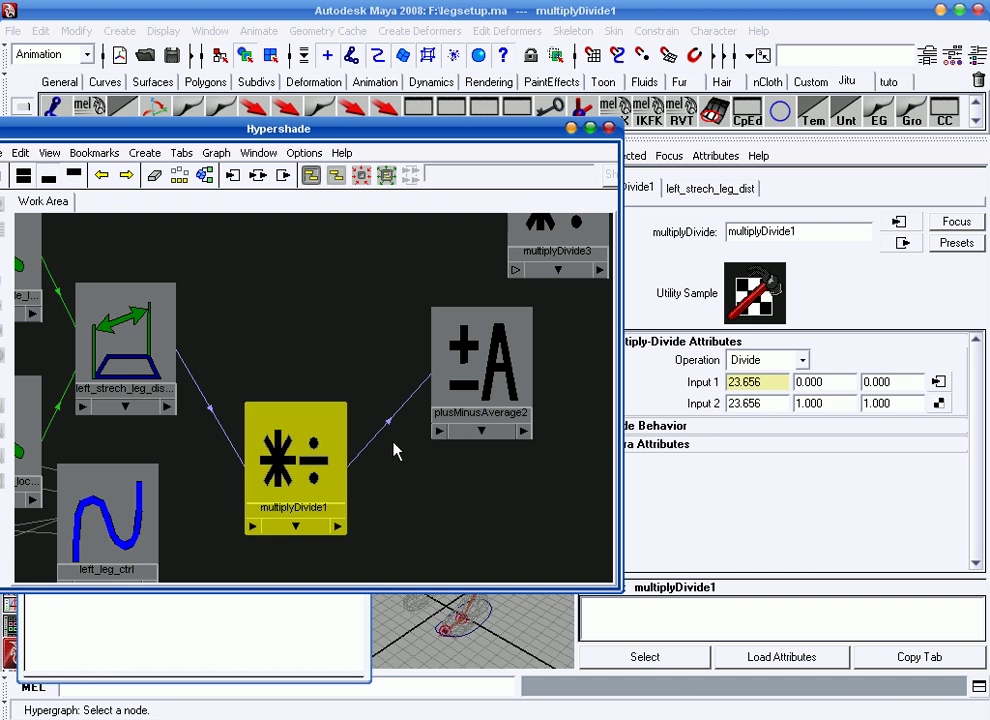
Bring plusMinusAverage2 into view in the Hypershade and select it
{"action": "middle_click_drag", "start_coordinate": [398, 453], "coordinate": [389, 428], "text": "alt"}
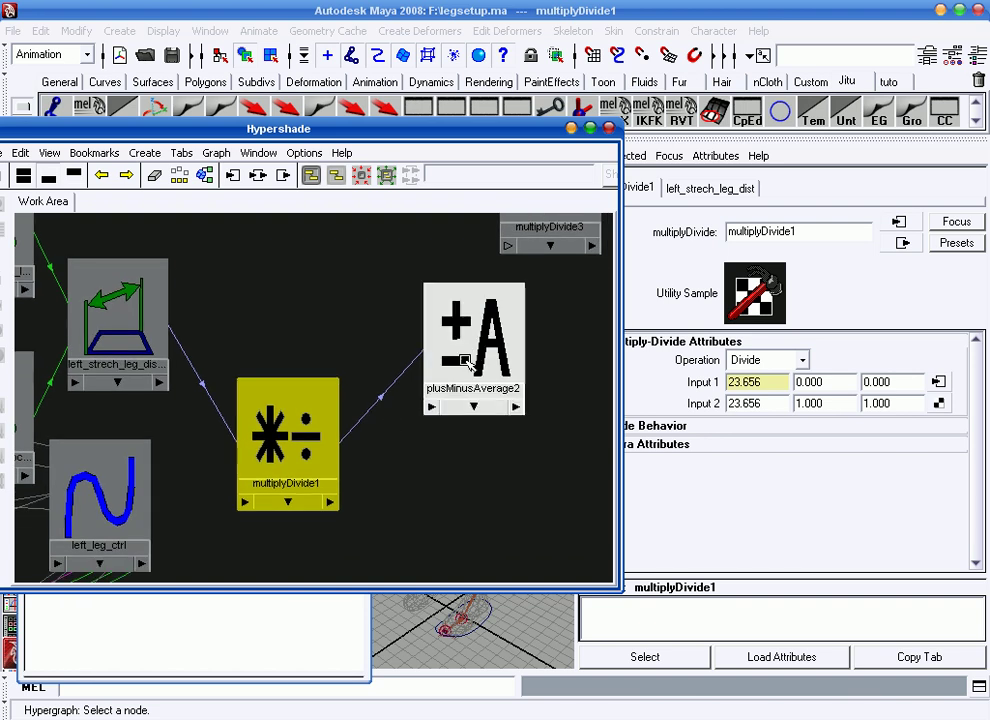
{"action": "right_click_drag", "start_coordinate": [490, 425], "coordinate": [427, 433], "text": "alt"}
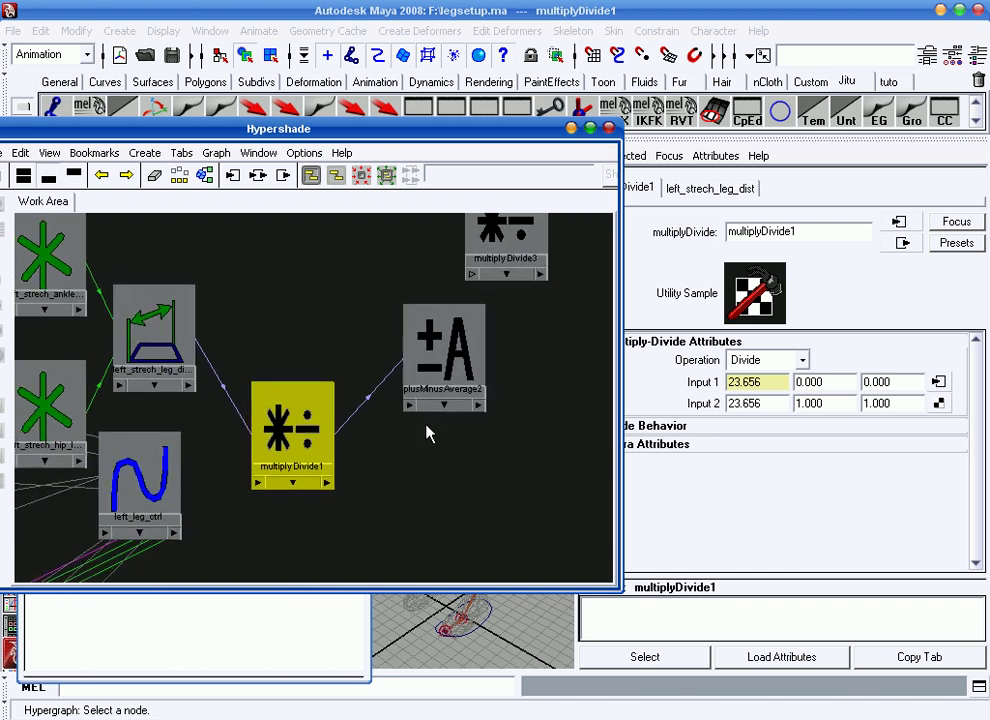
{"action": "left_click", "coordinate": [472, 396]}
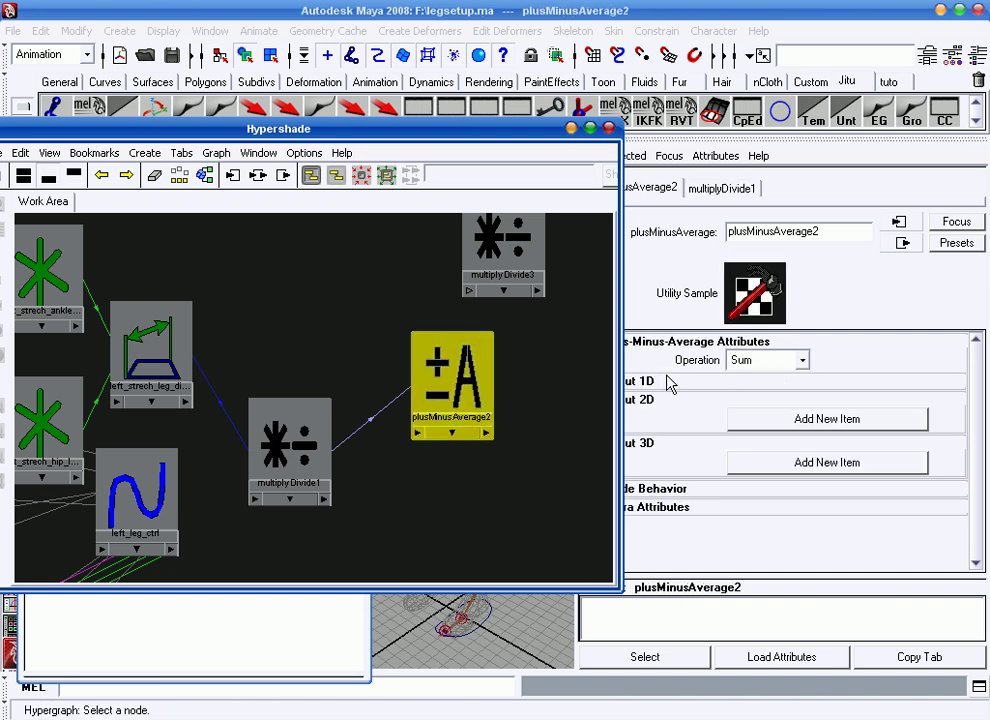
Set plusMinusAverage2's operation to Subtract
{"action": "left_click", "coordinate": [783, 366]}
{"action": "left_click", "coordinate": [798, 411]}
{"action": "middle_click_drag", "start_coordinate": [431, 412], "coordinate": [403, 400], "text": "alt"}
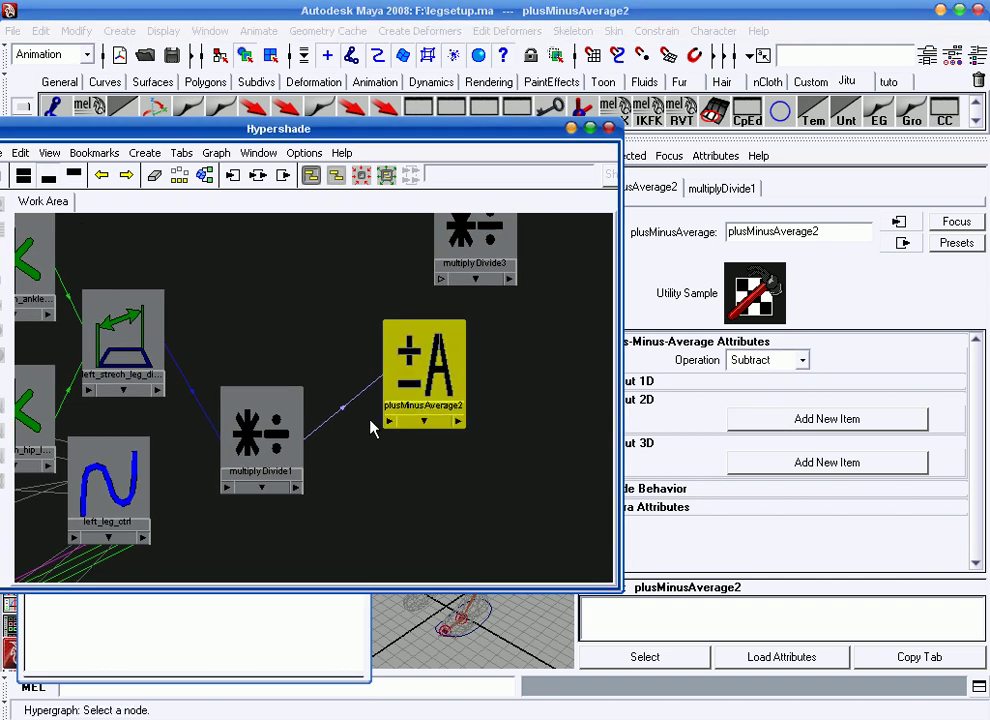
{"action": "left_click", "coordinate": [330, 476]}
{"action": "right_click_drag", "start_coordinate": [442, 437], "coordinate": [290, 472], "text": "alt"}
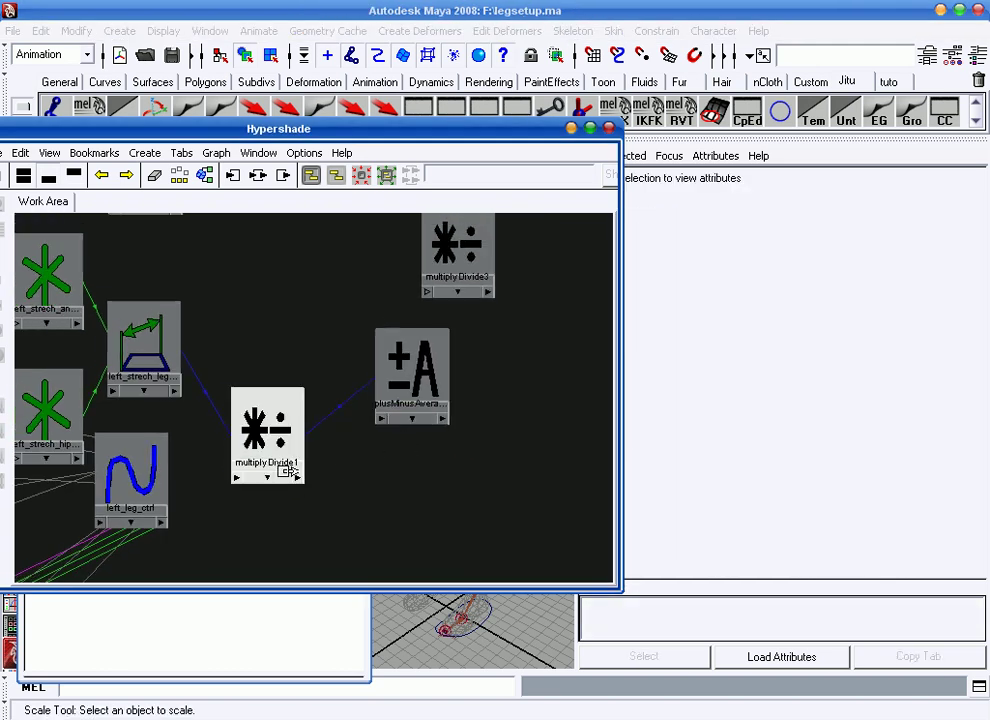
Connect multiplyDivide1's outputZ to plusMinusAverage2's input1D[1]
{"action": "left_click", "coordinate": [289, 478]}
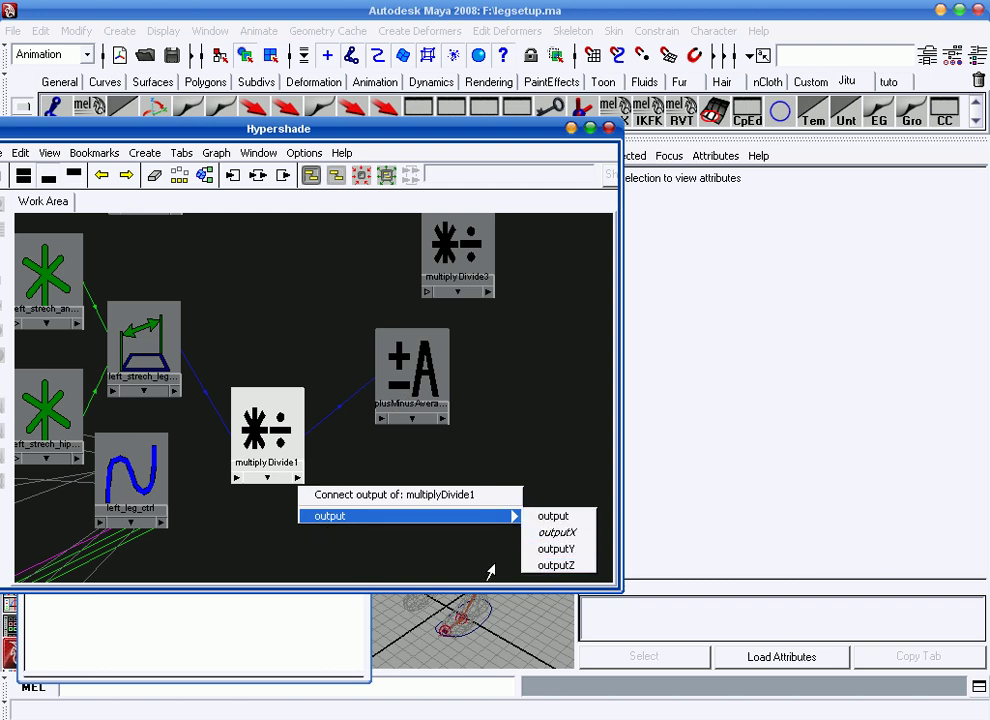
{"action": "left_click", "coordinate": [548, 567]}
{"action": "left_click", "coordinate": [398, 350]}
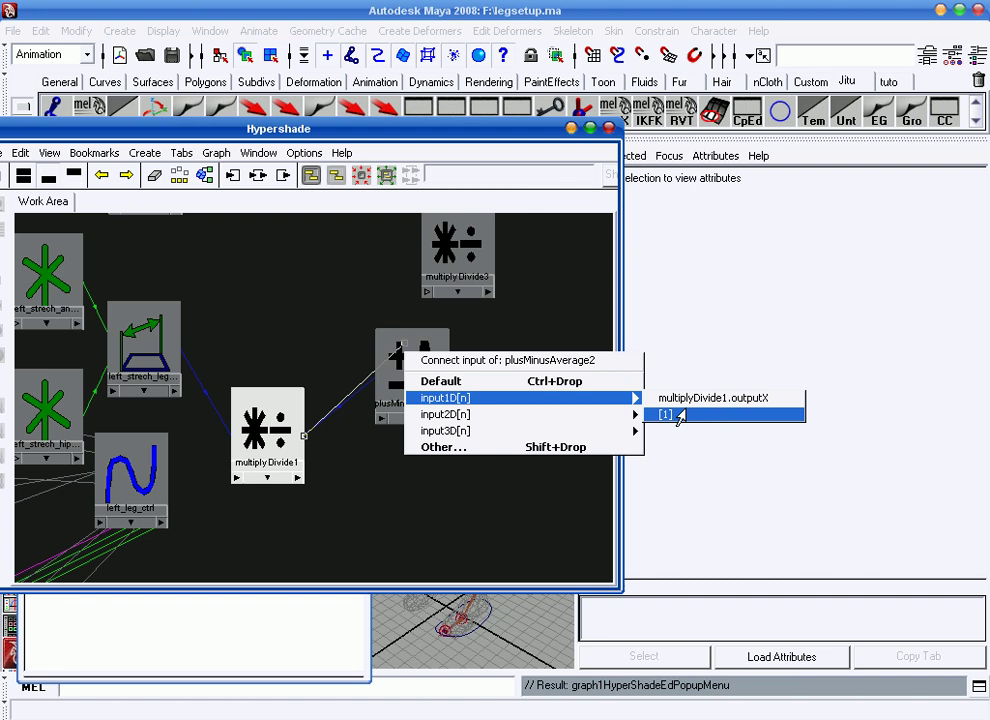
{"action": "left_click", "coordinate": [679, 415]}
{"action": "left_click", "coordinate": [267, 428]}
{"action": "left_click_drag", "start_coordinate": [488, 138], "coordinate": [490, 163]}
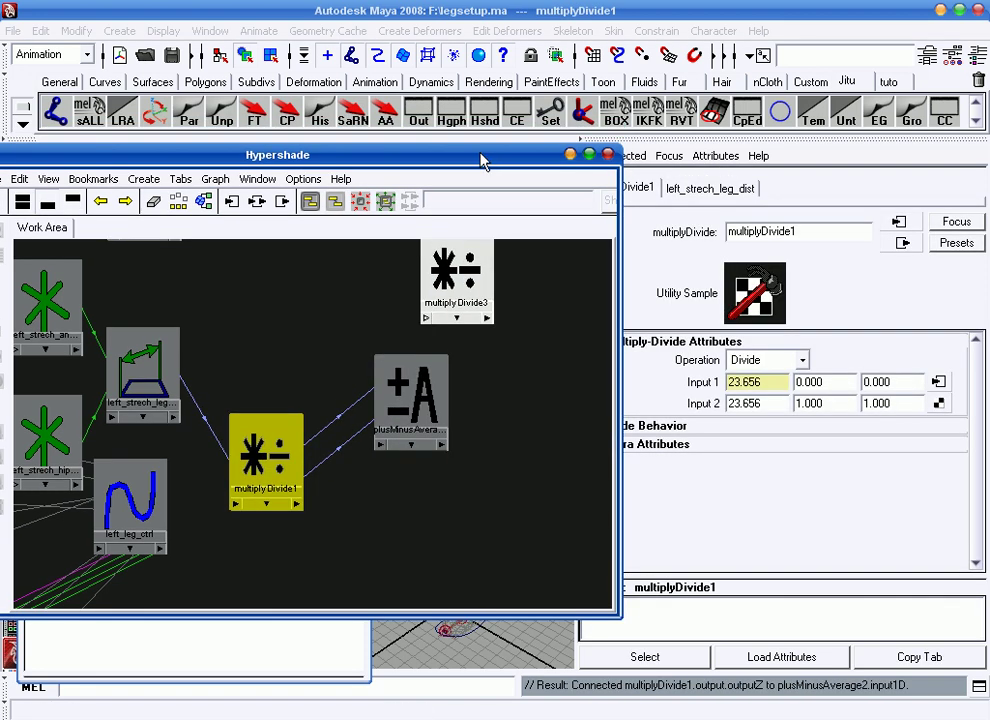
{"action": "left_click", "coordinate": [210, 31]}
{"action": "mouse_move", "coordinate": [241, 60]}
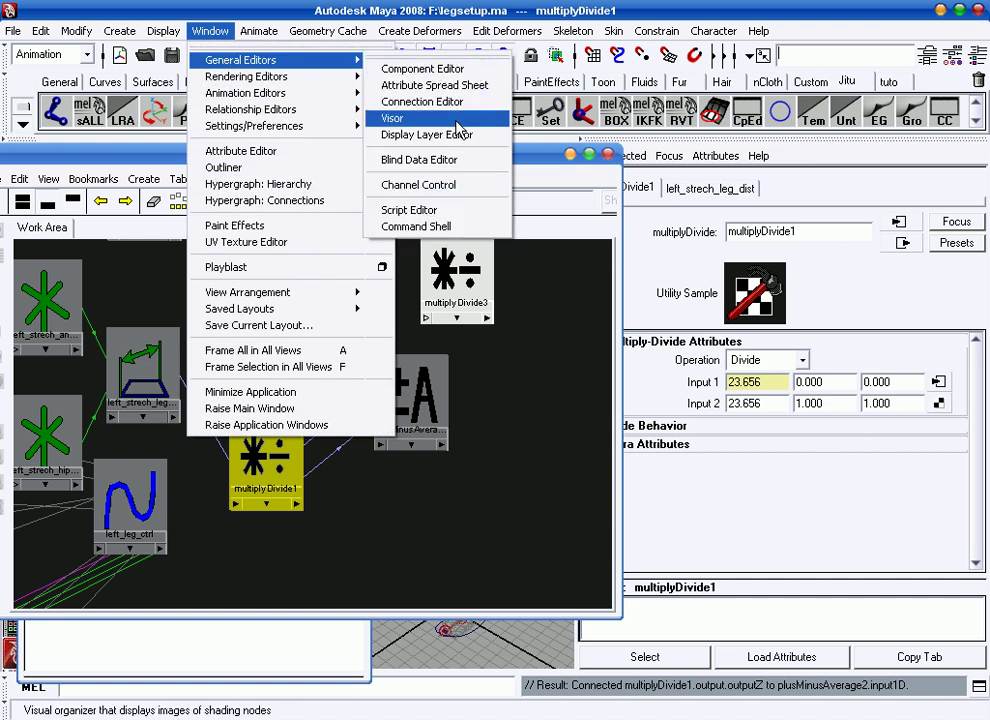
Load multiplyDivide1 and plusMinusAverage2 into the Connection Editor
{"action": "left_click", "coordinate": [460, 102]}
{"action": "left_click", "coordinate": [232, 340]}
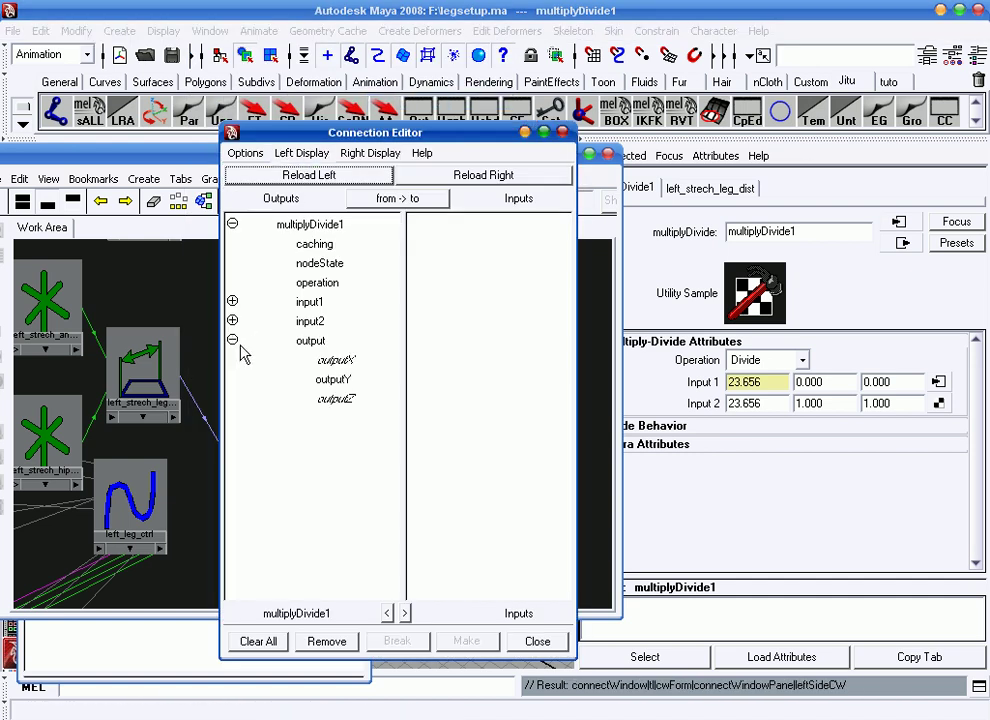
{"action": "left_click", "coordinate": [370, 404]}
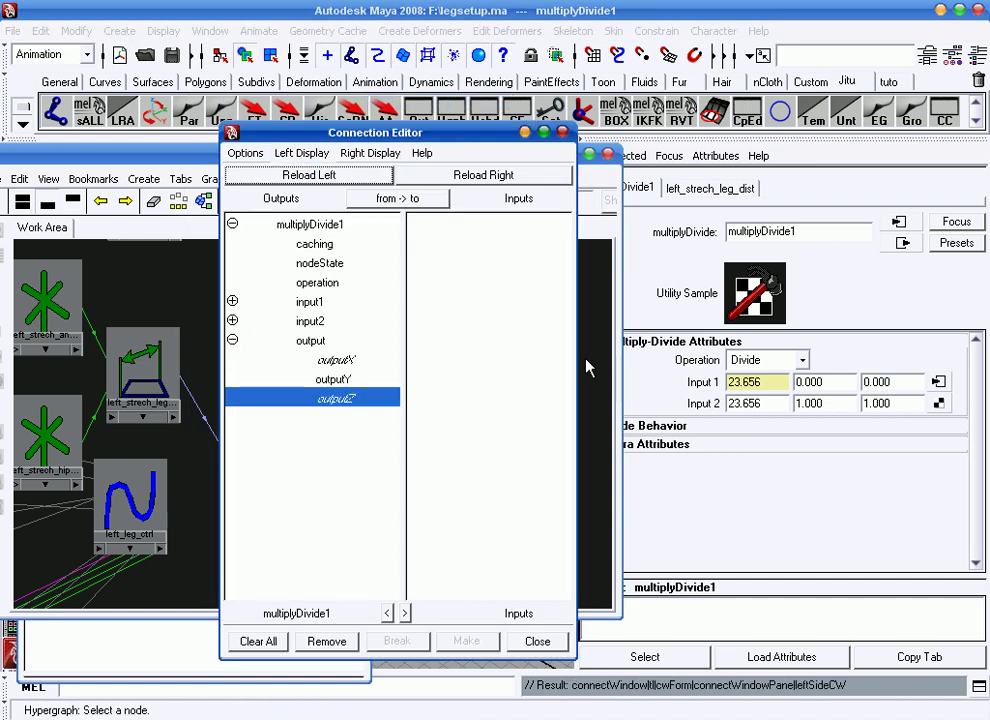
{"action": "left_click", "coordinate": [595, 365]}
{"action": "left_click", "coordinate": [393, 395]}
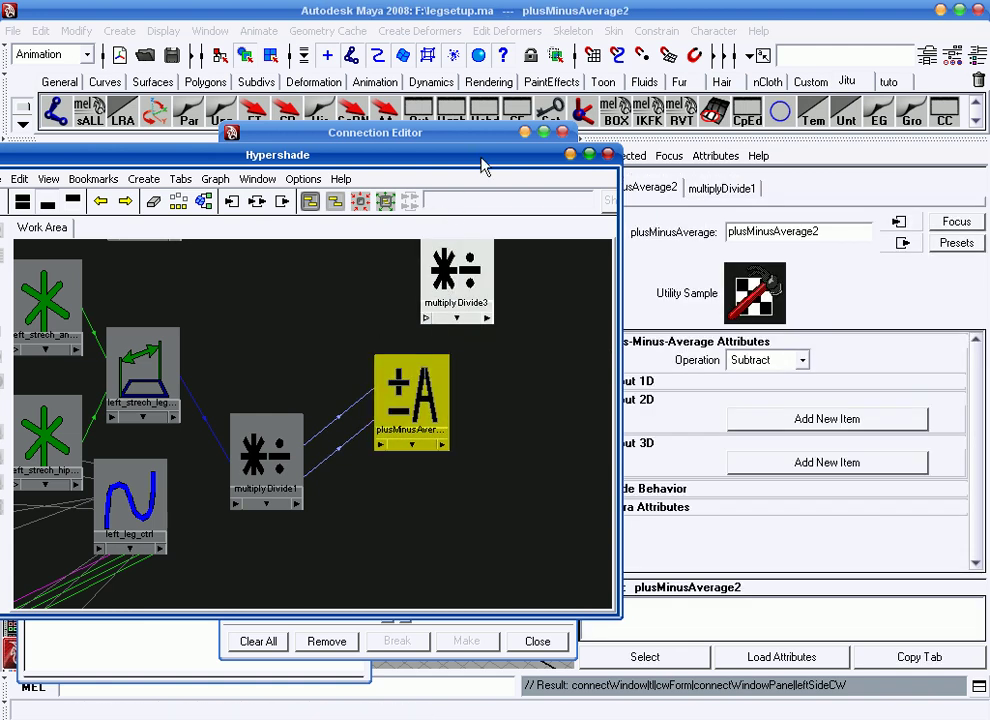
{"action": "left_click_drag", "start_coordinate": [481, 163], "coordinate": [483, 177]}
{"action": "left_click", "coordinate": [470, 133]}
{"action": "left_click", "coordinate": [483, 175]}
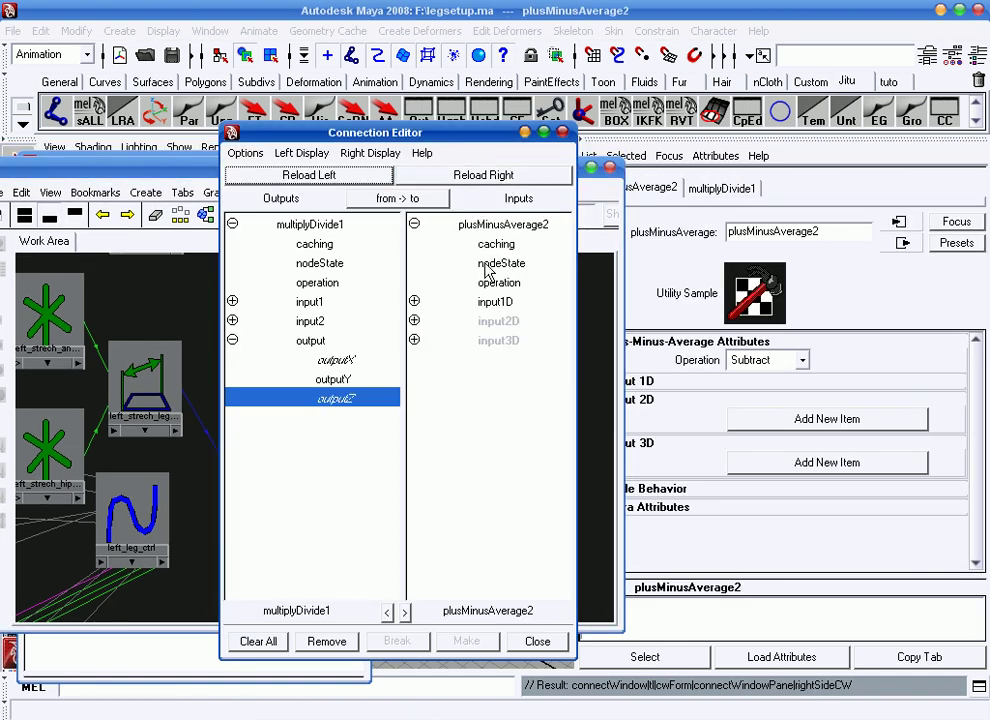
Replace outputZ's link to input1D[1] with multiplyDivide1's input2Z, then close the editor
{"action": "left_click", "coordinate": [415, 321]}
{"action": "left_click", "coordinate": [414, 301]}
{"action": "left_click", "coordinate": [493, 340]}
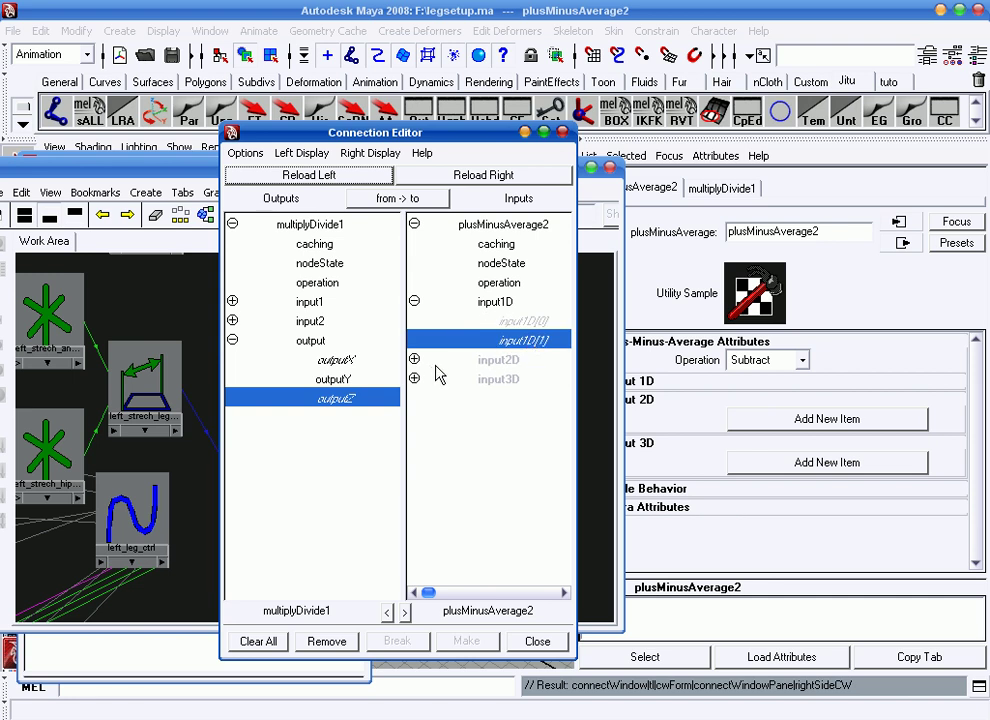
{"action": "left_click", "coordinate": [505, 343]}
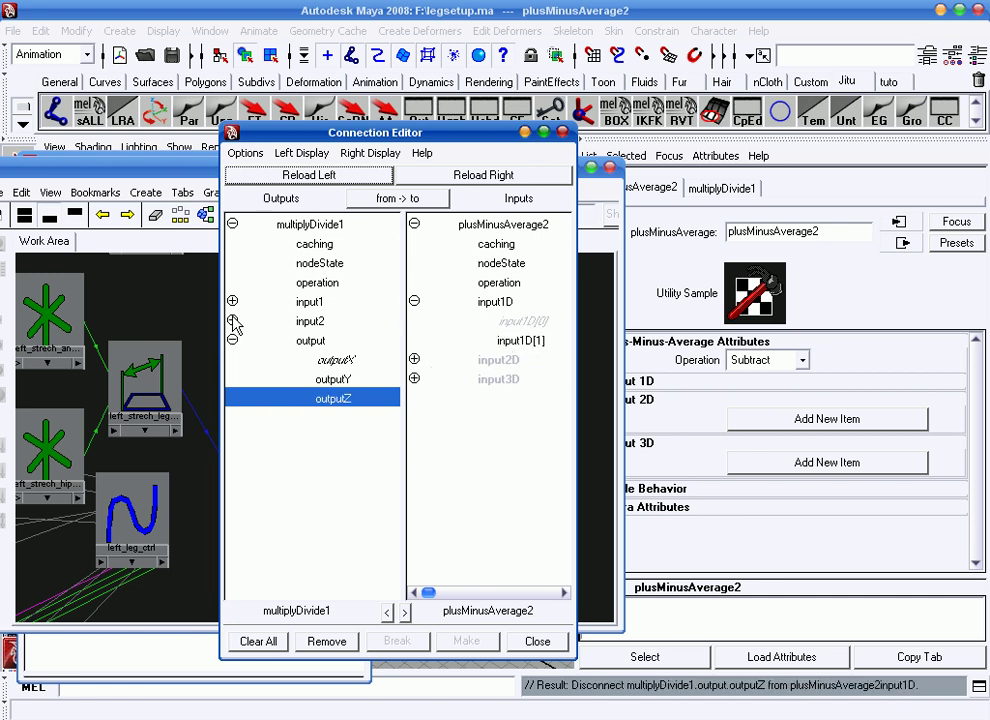
{"action": "left_click", "coordinate": [232, 321]}
{"action": "left_click", "coordinate": [325, 385]}
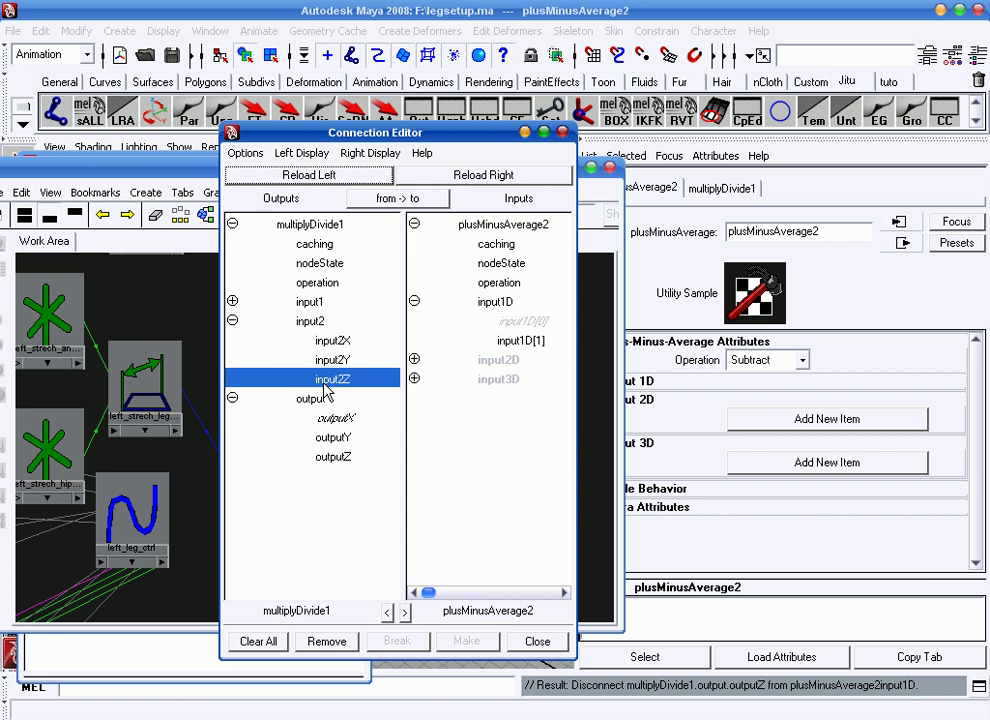
{"action": "left_click", "coordinate": [531, 343]}
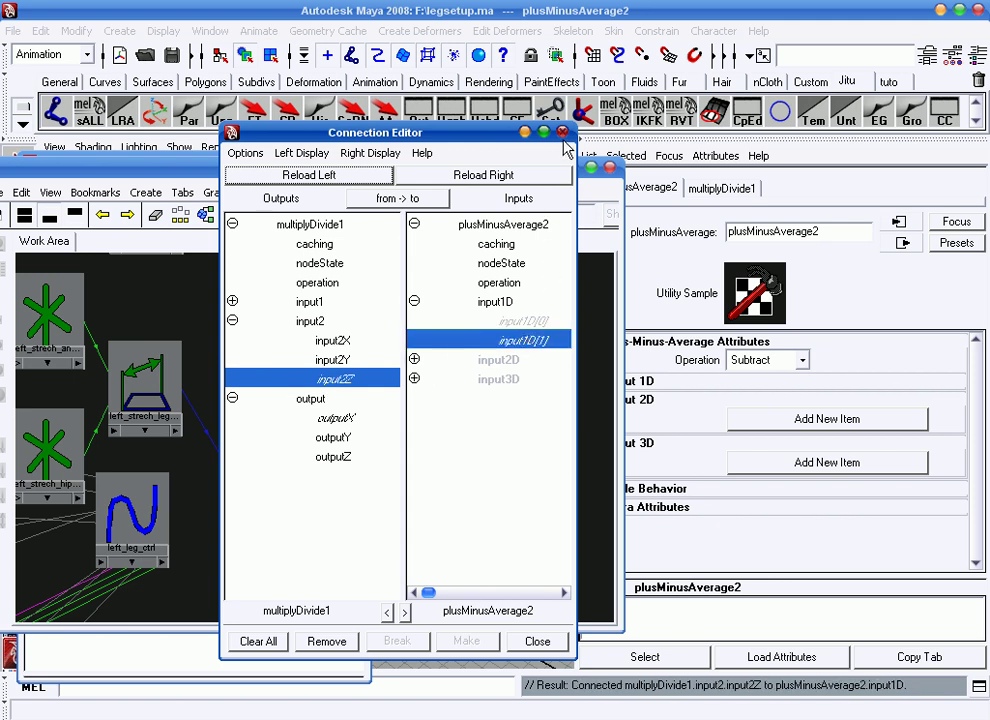
{"action": "left_click", "coordinate": [562, 133]}
{"action": "scroll", "coordinate": [453, 417], "scroll_direction": "down", "scroll_amount": 1}
Connect plusMinusAverage2's output1D to multiplyDivide3's input1X
{"action": "scroll", "coordinate": [465, 445], "scroll_direction": "down", "scroll_amount": 2}
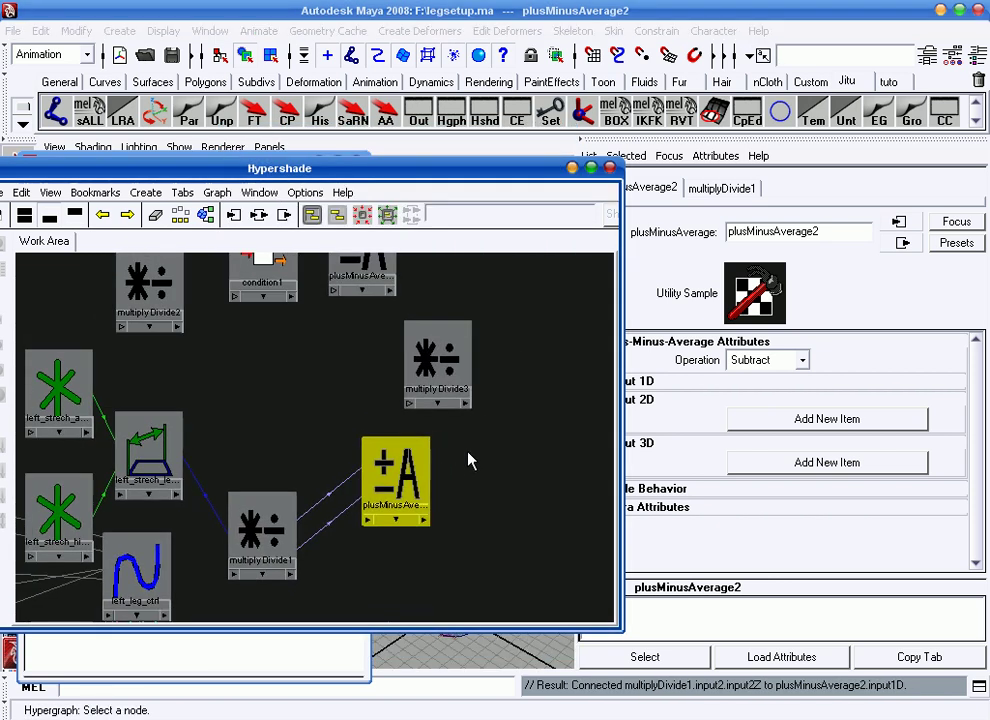
{"action": "left_click", "coordinate": [428, 521]}
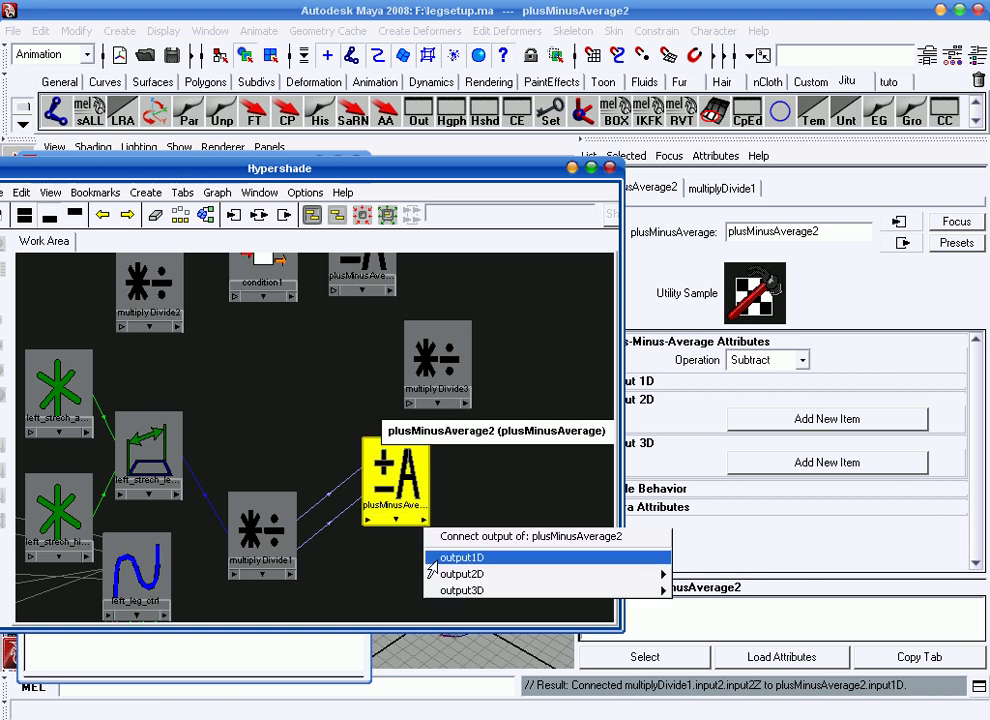
{"action": "left_click", "coordinate": [433, 567]}
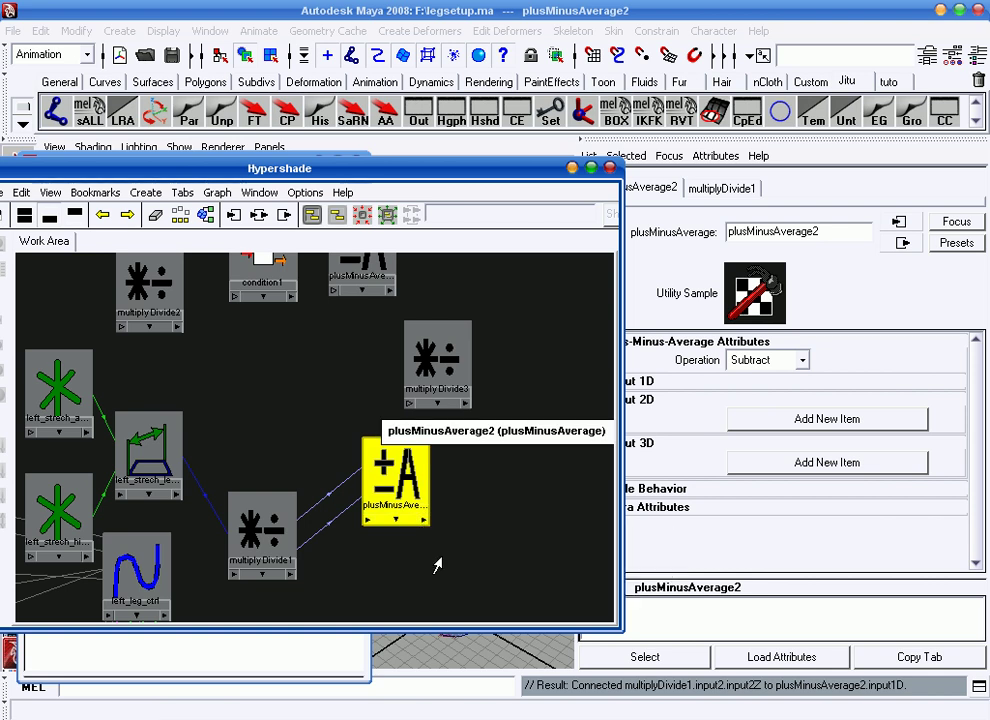
{"action": "left_click", "coordinate": [428, 358]}
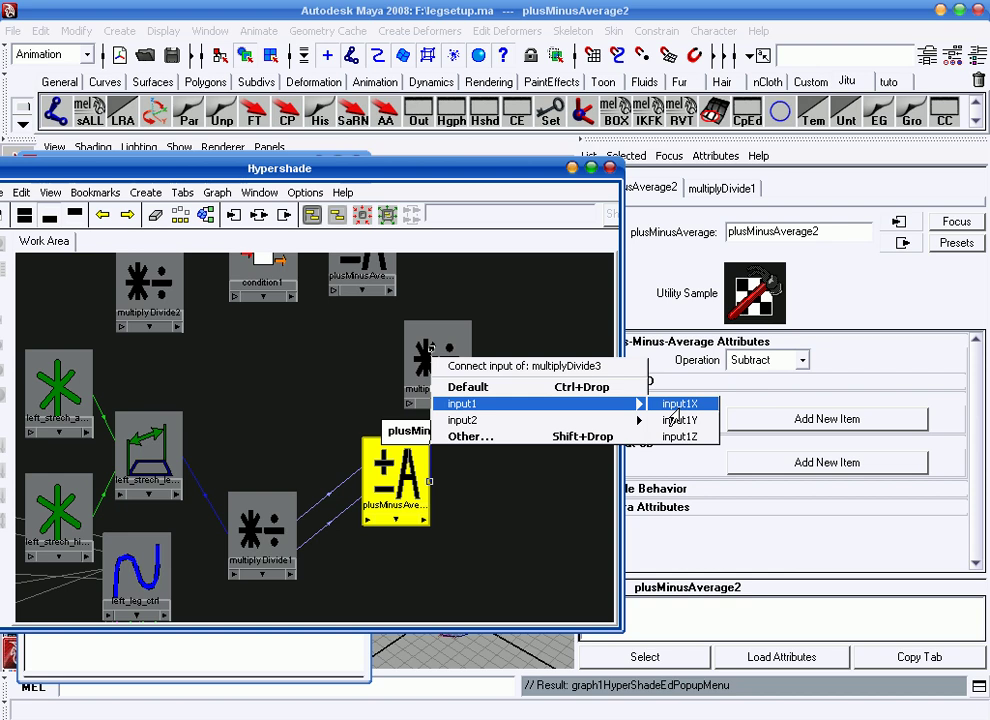
{"action": "left_click", "coordinate": [676, 404]}
{"action": "middle_click_drag", "start_coordinate": [513, 407], "coordinate": [484, 484], "text": "alt"}
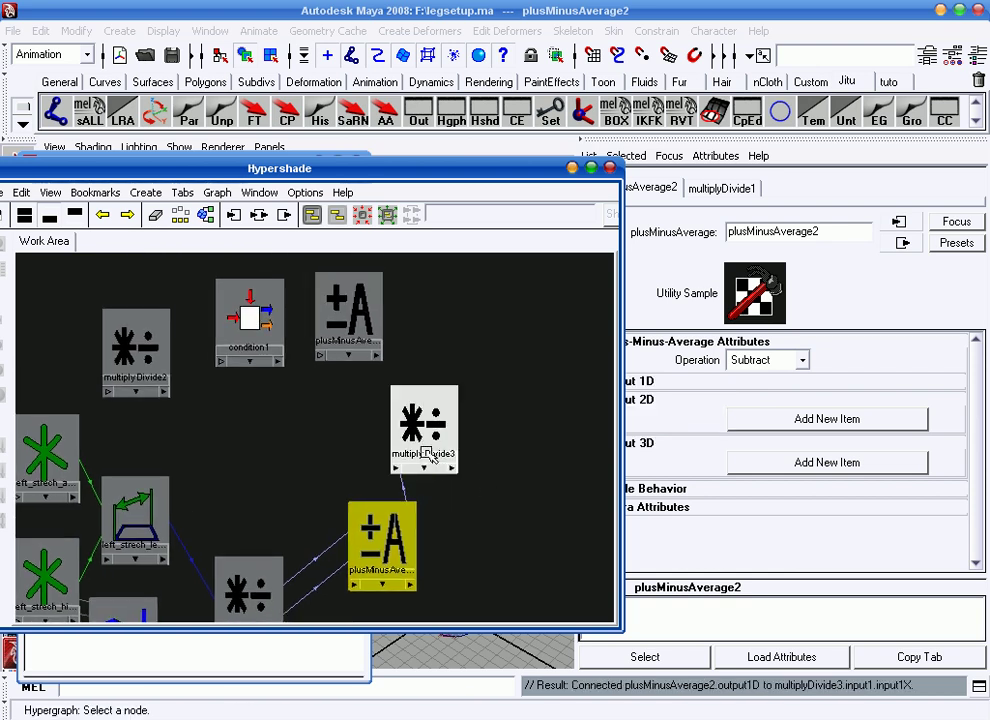
{"action": "left_click", "coordinate": [455, 440]}
Connect left_leg_ctrl's autoStrech attribute into multiplyDivide3's second input
{"action": "left_click_drag", "start_coordinate": [137, 612], "coordinate": [277, 421]}
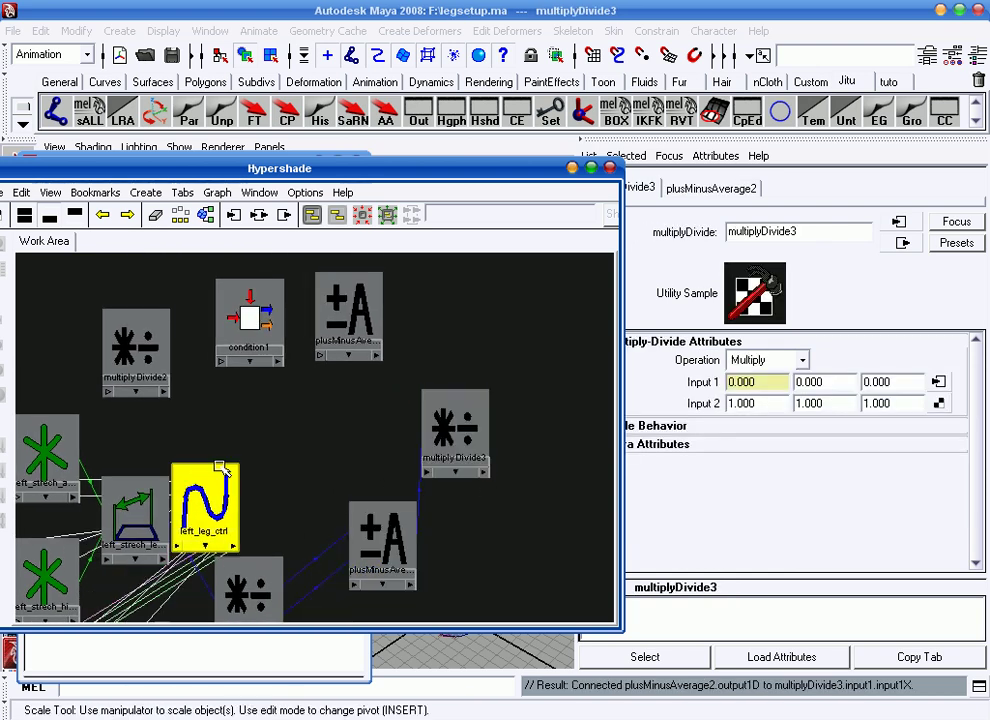
{"action": "scroll", "coordinate": [355, 440], "scroll_direction": "up", "scroll_amount": 3}
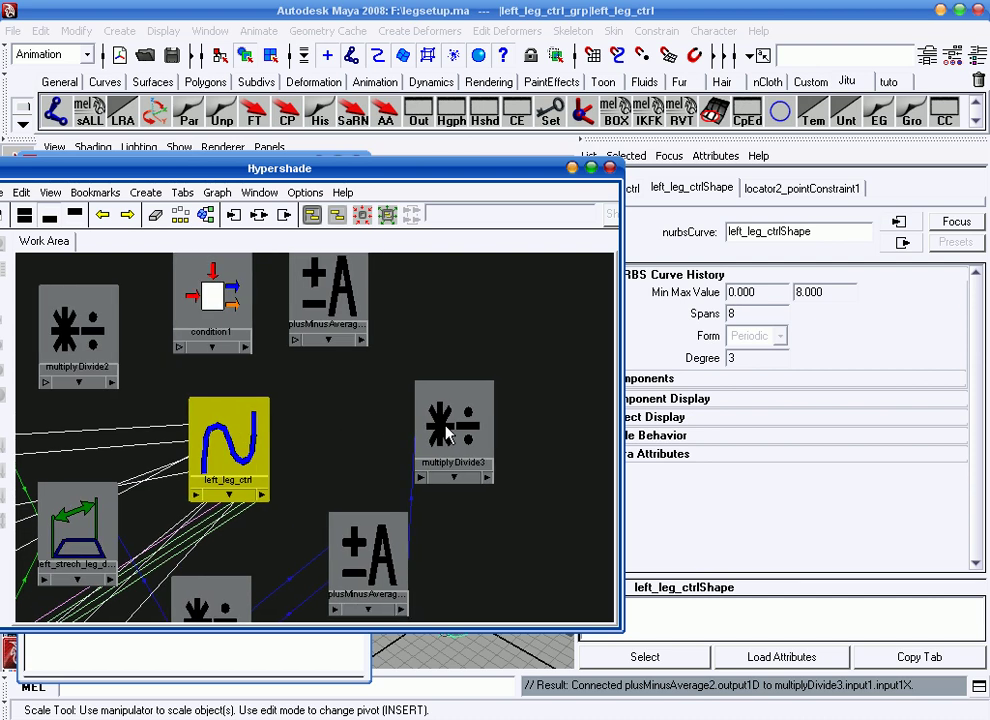
{"action": "left_click", "coordinate": [236, 491]}
{"action": "mouse_move", "coordinate": [290, 529]}
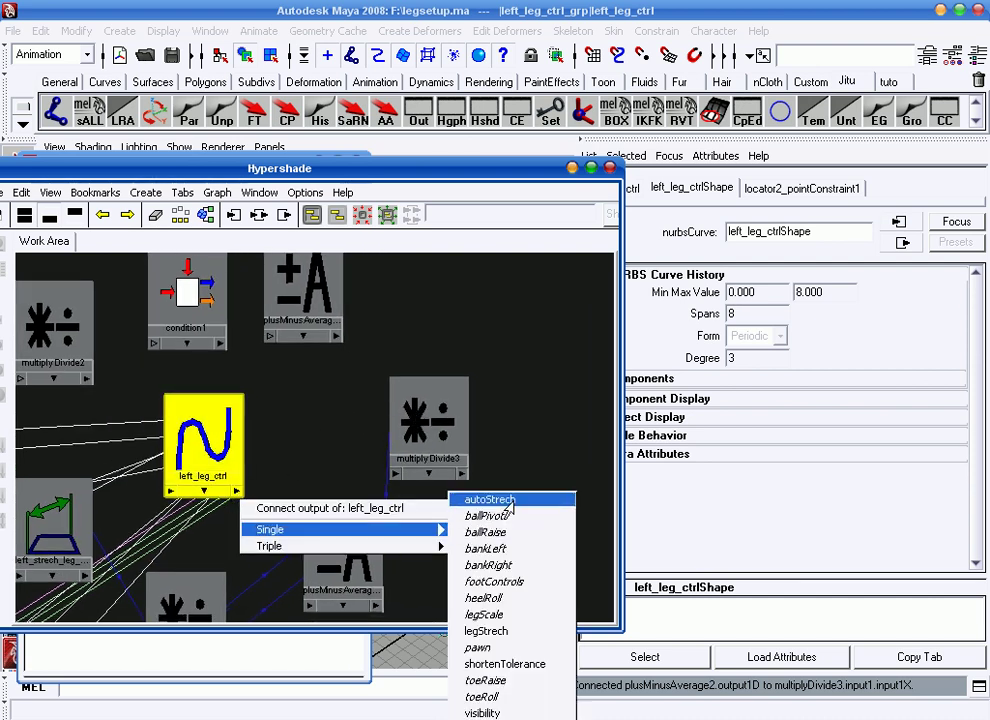
{"action": "left_click", "coordinate": [490, 499]}
{"action": "left_click", "coordinate": [441, 400]}
{"action": "mouse_move", "coordinate": [548, 469]}
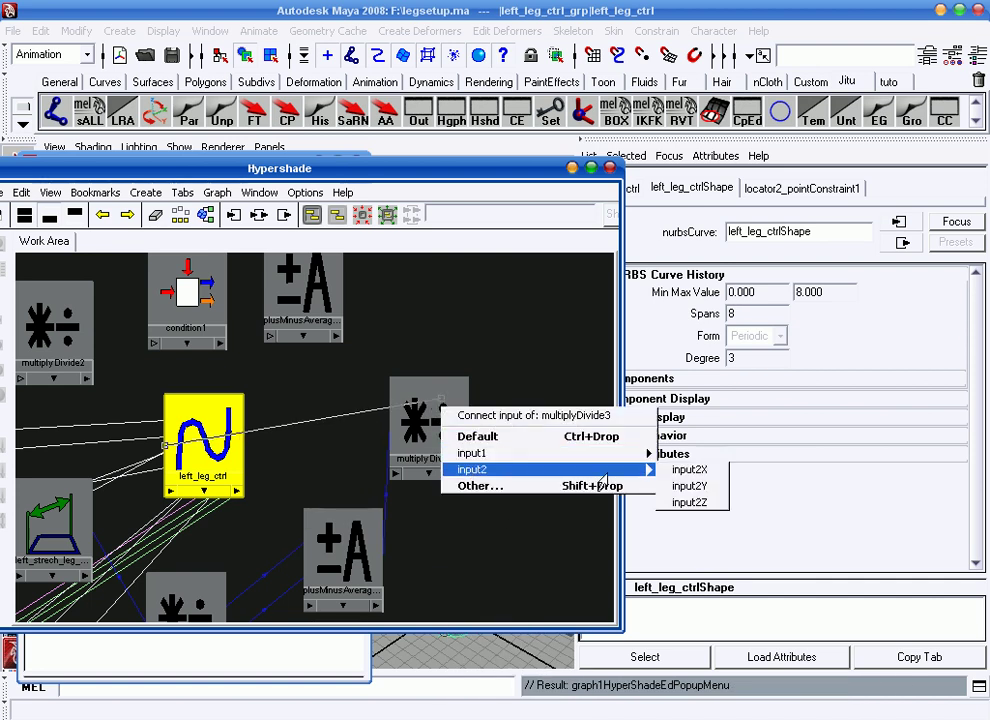
{"action": "left_click", "coordinate": [680, 470]}
Reposition multiplyDivide3 in the graph and open its attribute settings
{"action": "left_click", "coordinate": [982, 46]}
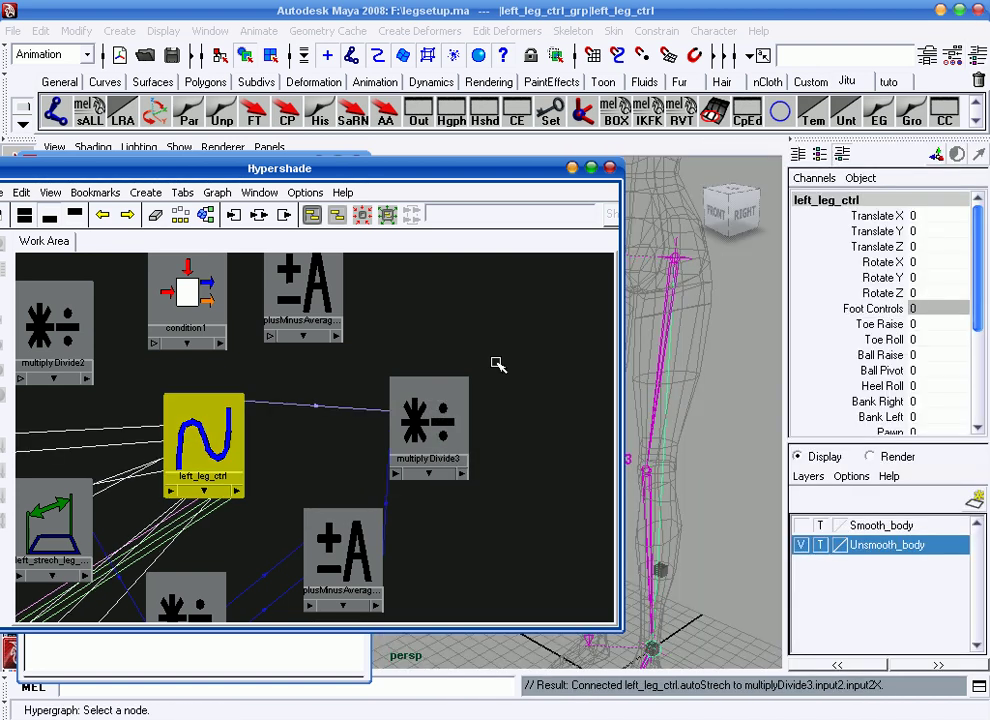
{"action": "scroll", "coordinate": [902, 357], "scroll_direction": "down", "scroll_amount": 1}
{"action": "scroll", "coordinate": [902, 400], "scroll_direction": "down", "scroll_amount": 2}
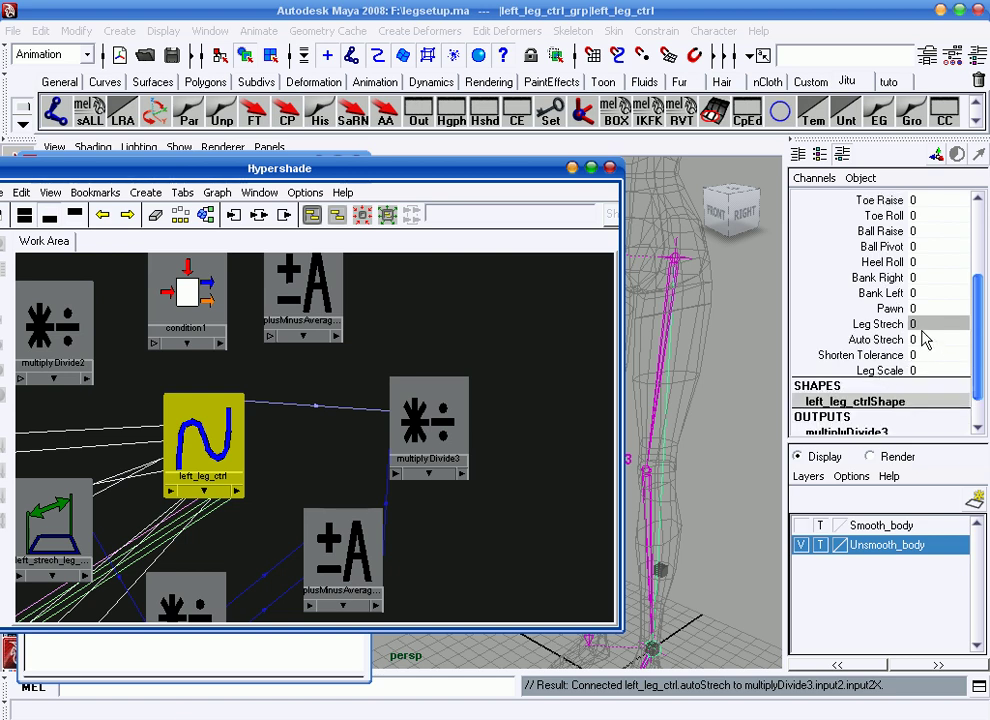
{"action": "middle_click_drag", "start_coordinate": [547, 424], "coordinate": [530, 443], "text": "alt"}
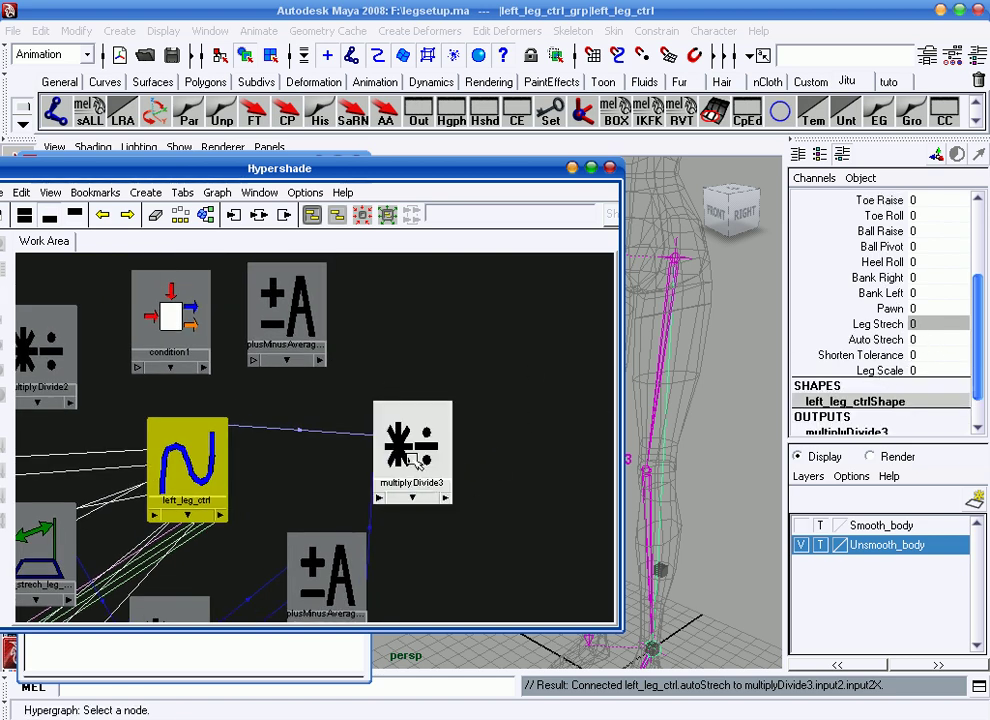
{"action": "left_click_drag", "start_coordinate": [415, 492], "coordinate": [415, 475]}
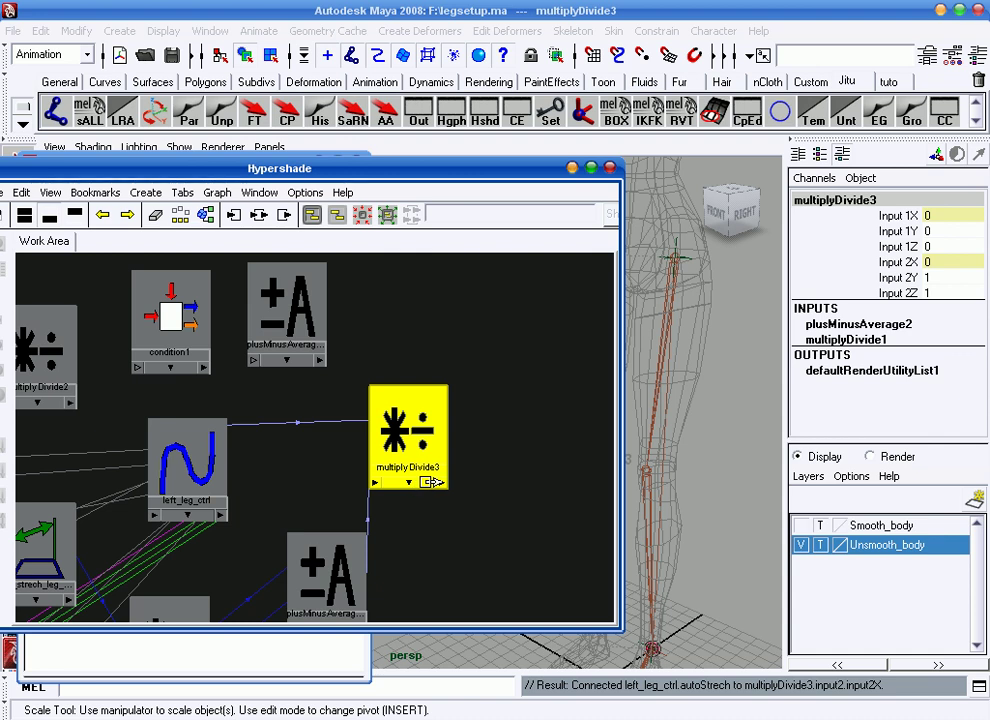
{"action": "double_click", "coordinate": [437, 478]}
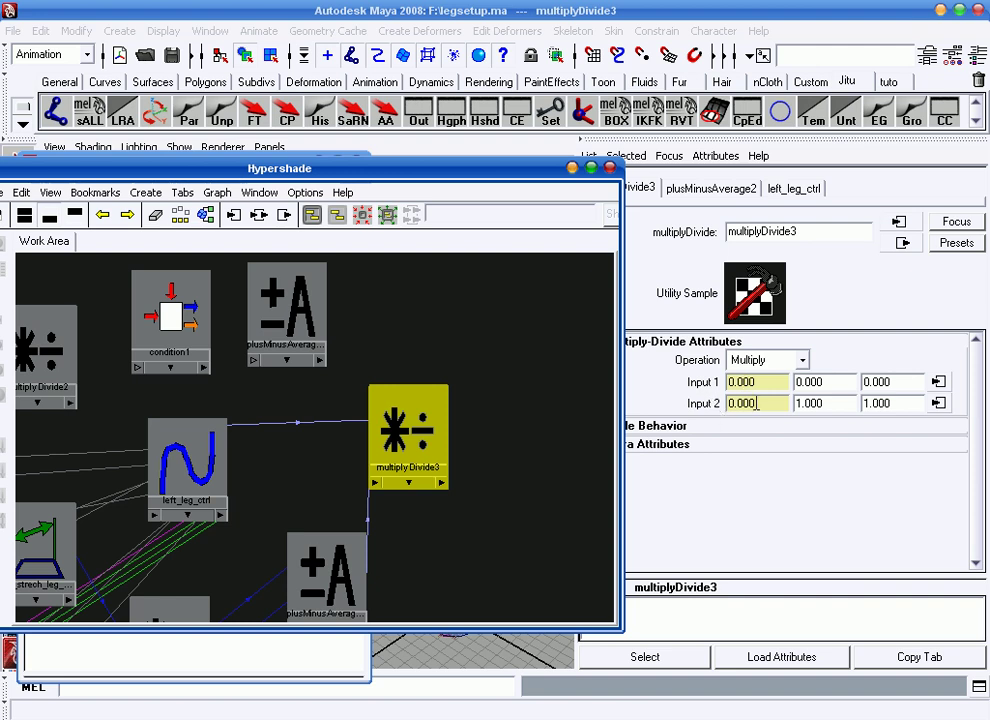
{"action": "middle_click_drag", "start_coordinate": [398, 489], "coordinate": [393, 506], "text": "alt"}
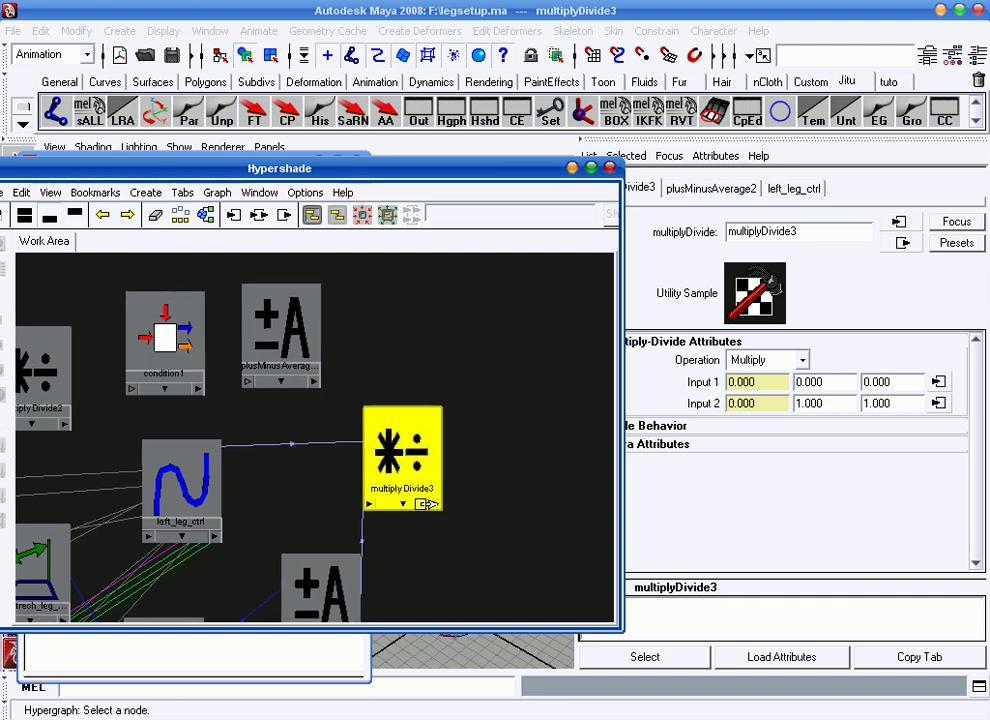
Feed multiplyDivide3's outputX and outputZ into plusMinusAverage1's input1D
{"action": "left_click", "coordinate": [427, 503]}
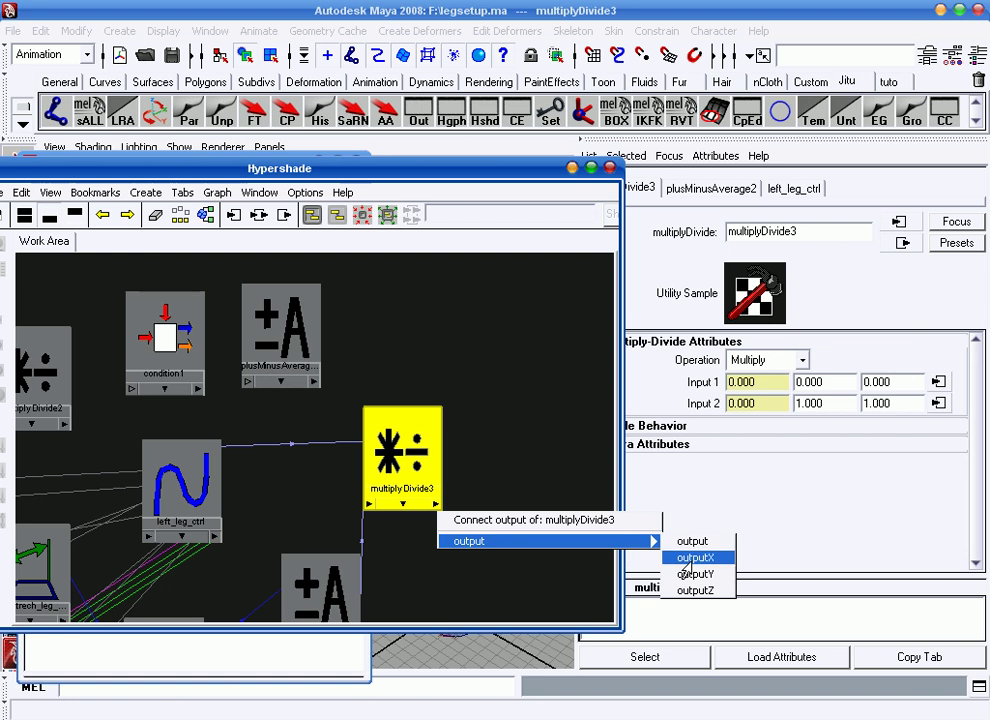
{"action": "left_click", "coordinate": [688, 565]}
{"action": "left_click", "coordinate": [286, 333]}
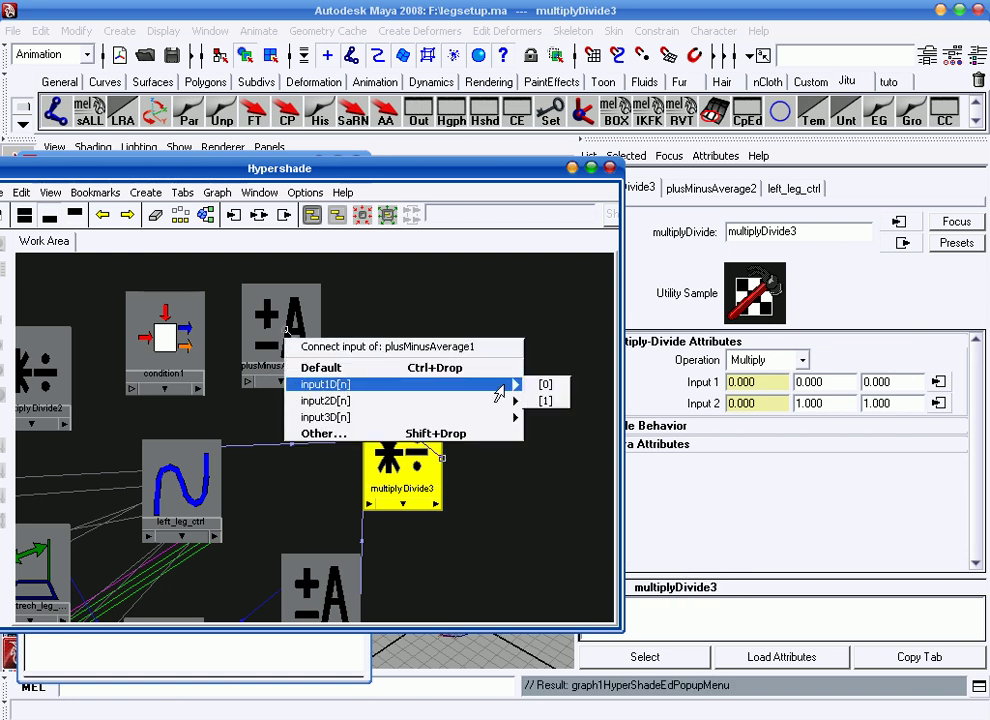
{"action": "left_click", "coordinate": [545, 384]}
{"action": "left_click", "coordinate": [436, 503]}
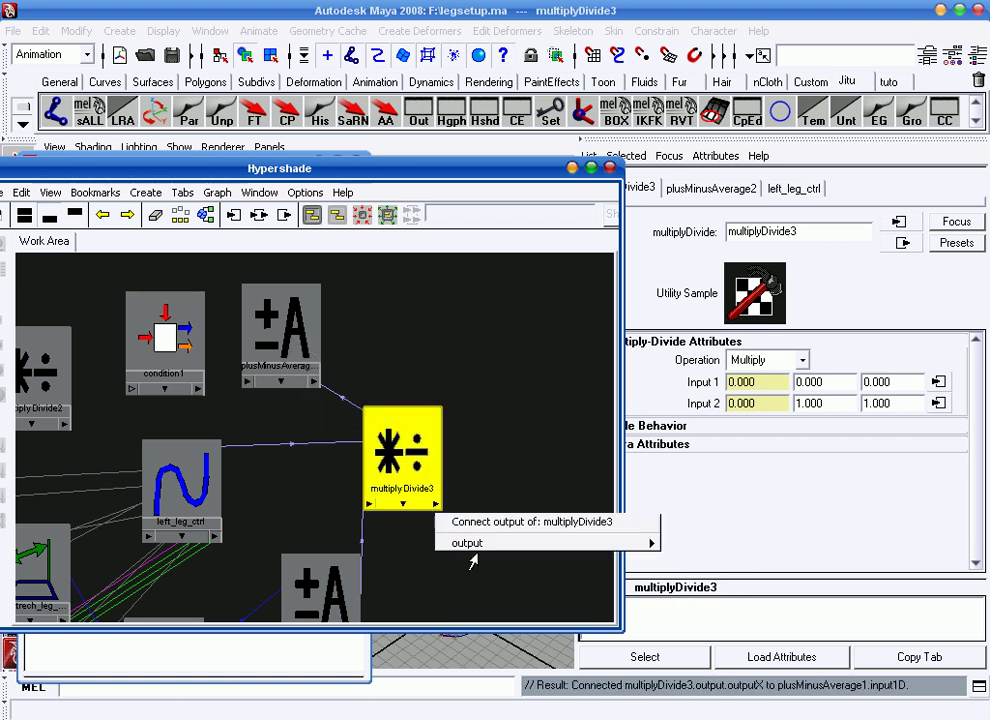
{"action": "mouse_move", "coordinate": [520, 543]}
{"action": "left_click", "coordinate": [690, 575]}
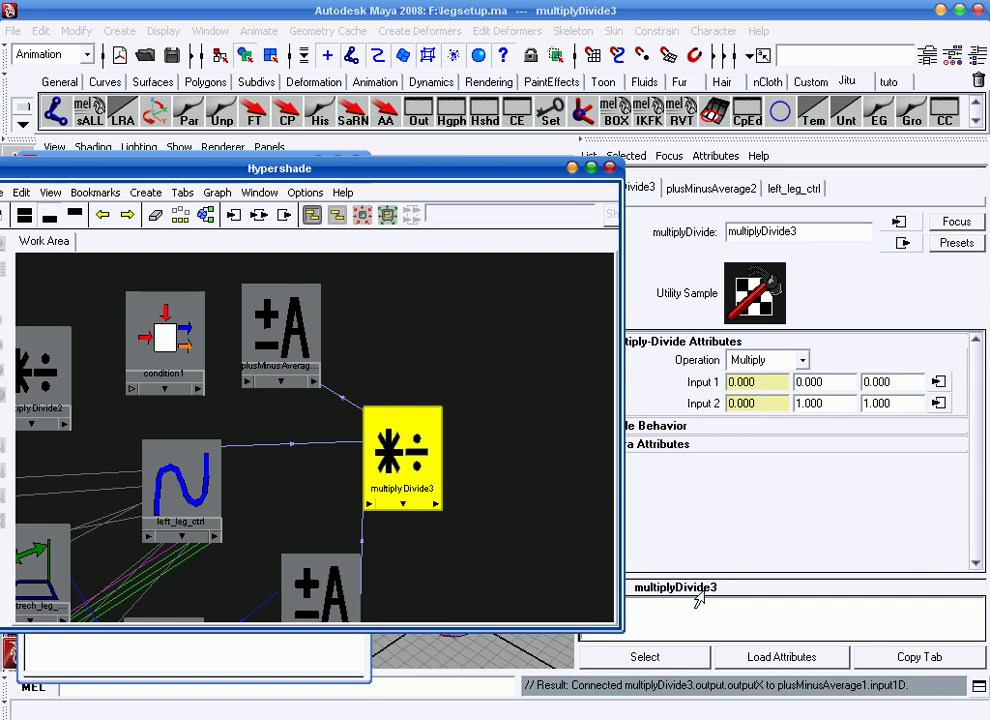
{"action": "left_click", "coordinate": [288, 336]}
{"action": "left_click", "coordinate": [546, 391]}
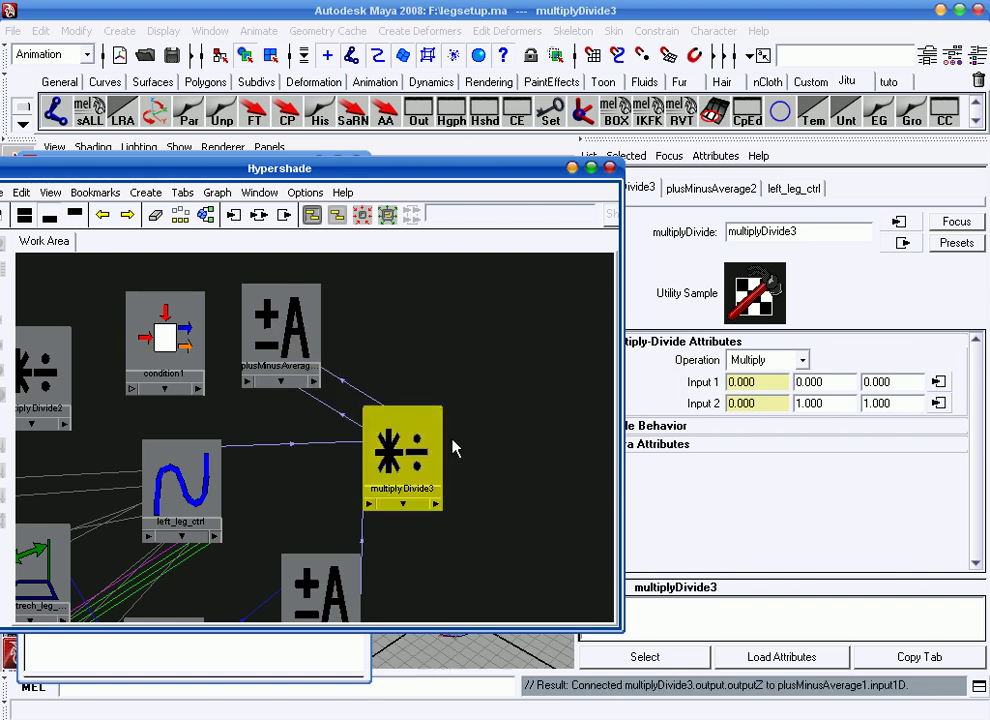
{"action": "left_click", "coordinate": [516, 112]}
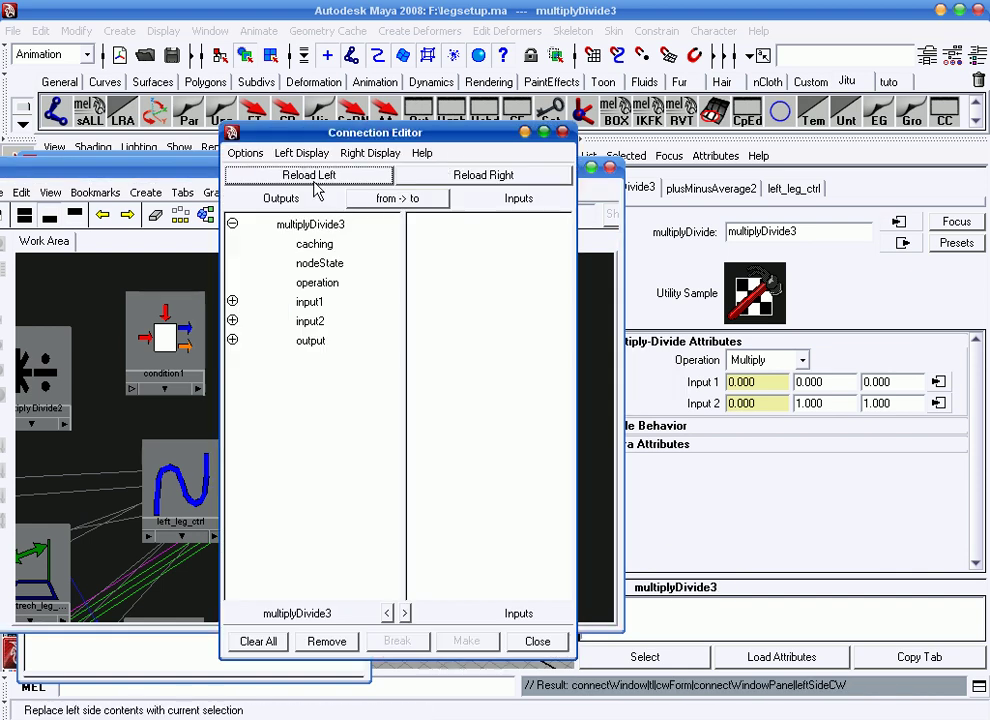
Load plusMinusAverage1 as the Connection Editor target with its input1D entries expanded
{"action": "left_click", "coordinate": [232, 340]}
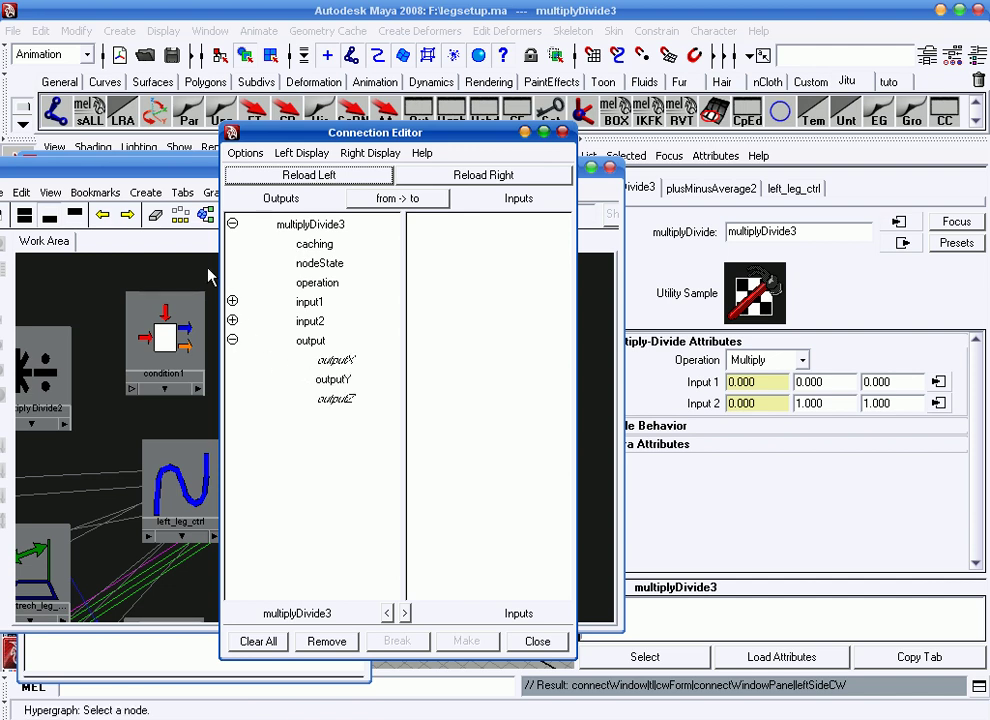
{"action": "left_click", "coordinate": [215, 278]}
{"action": "left_click", "coordinate": [280, 330]}
{"action": "left_click", "coordinate": [455, 132]}
{"action": "left_click", "coordinate": [483, 175]}
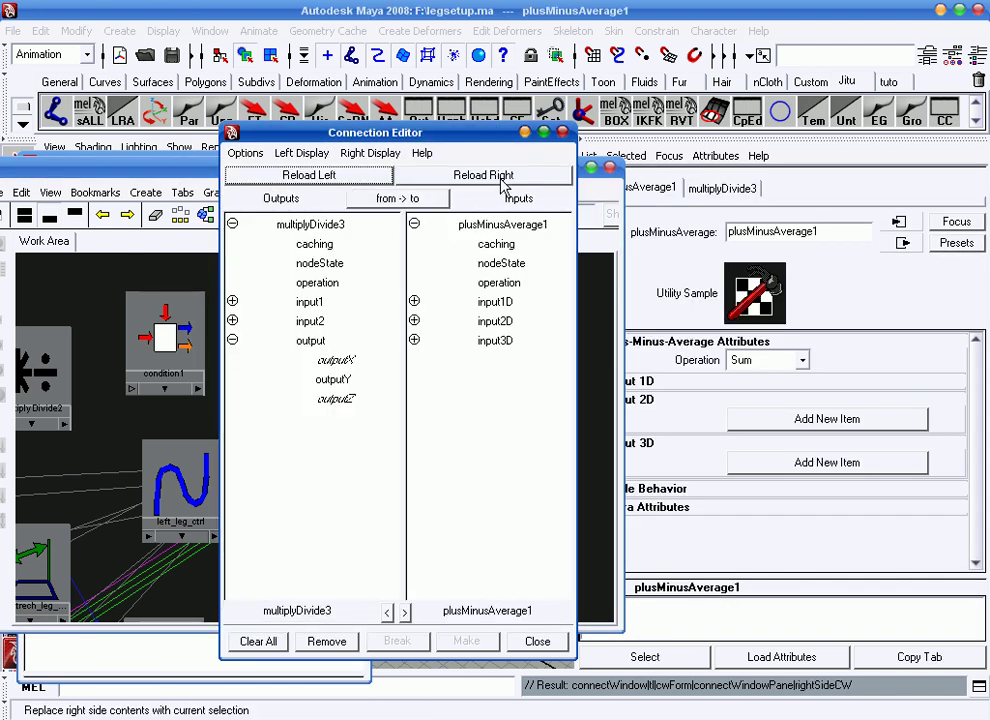
{"action": "left_click", "coordinate": [414, 302]}
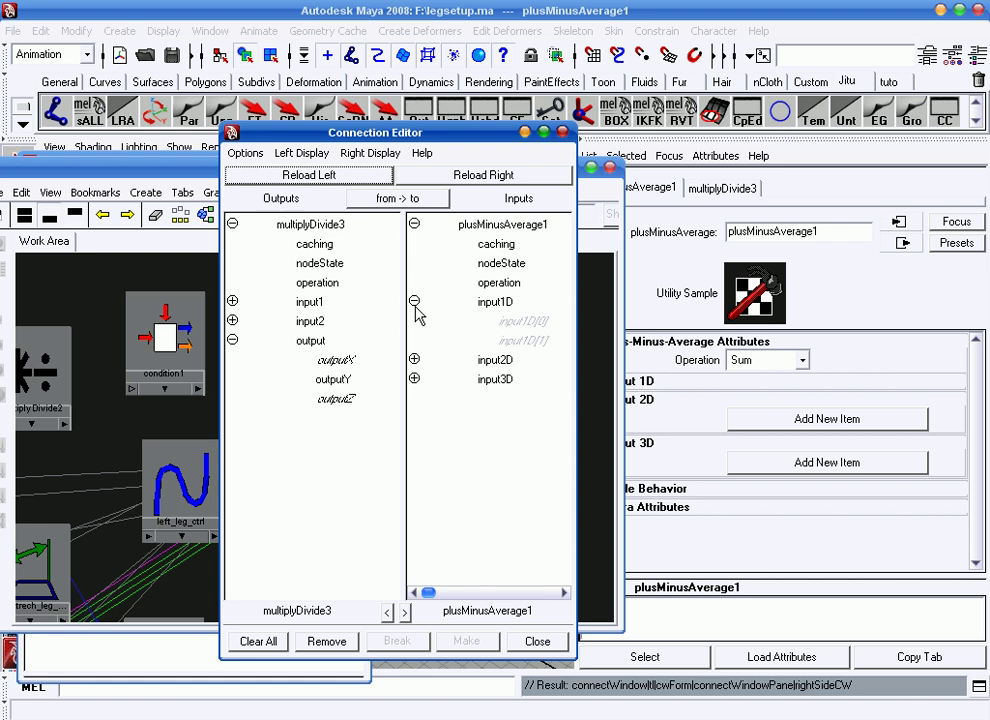
Swap input1D[1]'s source from multiplyDivide3 outputZ to input2Z and close the editor
{"action": "left_click", "coordinate": [343, 398]}
{"action": "left_click", "coordinate": [492, 343]}
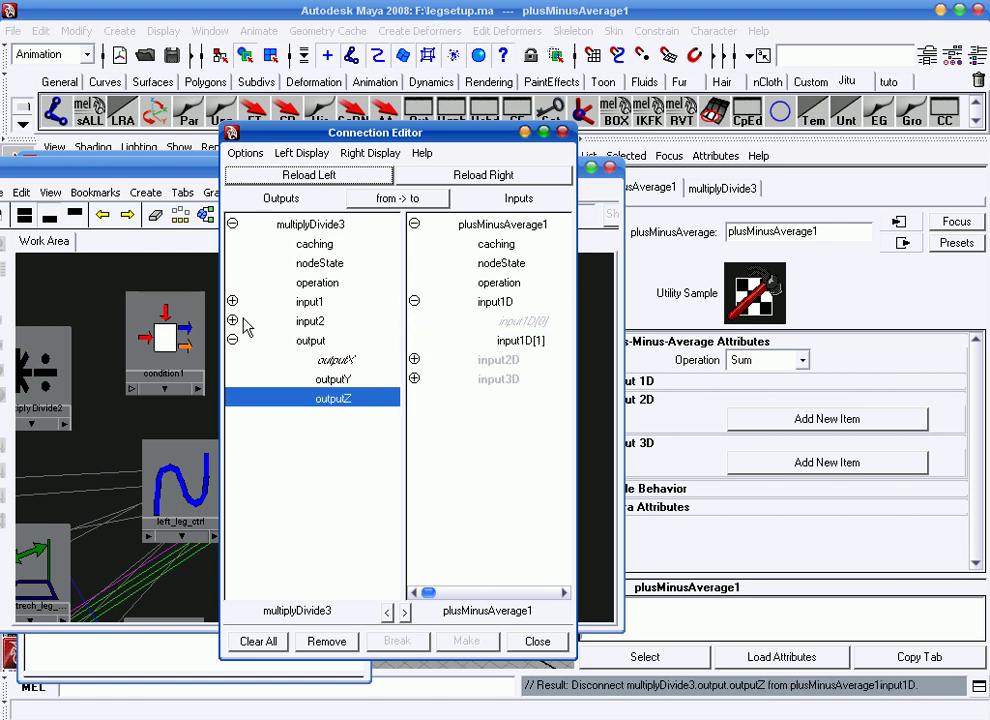
{"action": "left_click", "coordinate": [233, 321]}
{"action": "left_click", "coordinate": [321, 381]}
{"action": "left_click", "coordinate": [520, 341]}
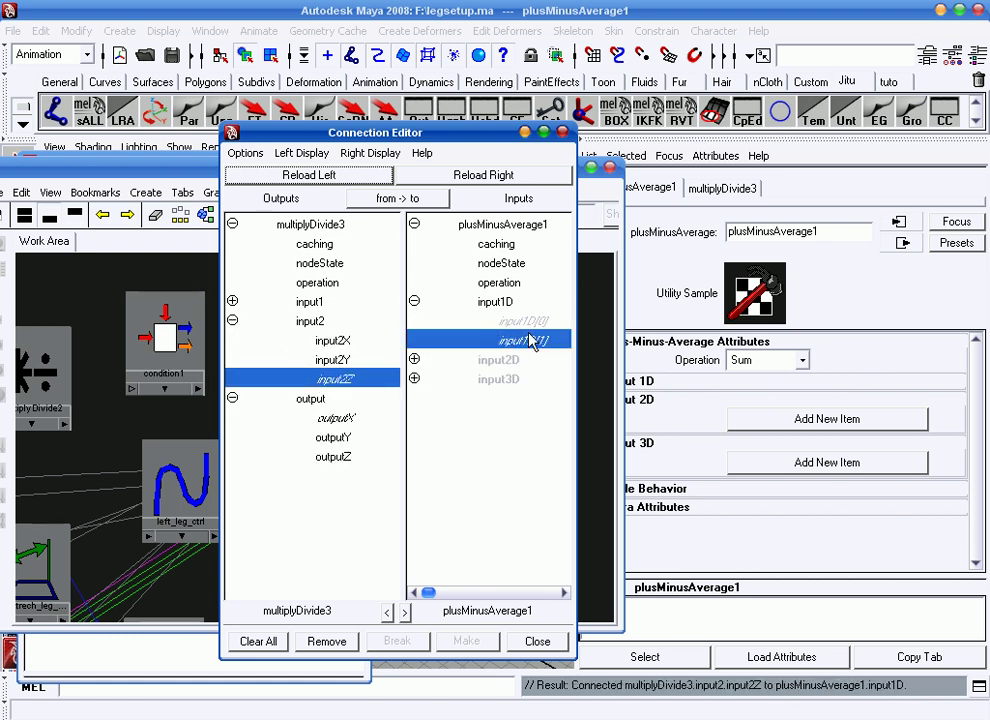
{"action": "left_click", "coordinate": [562, 132]}
{"action": "middle_click_drag", "start_coordinate": [427, 391], "coordinate": [482, 338], "text": "alt"}
Connect plusMinusAverage1's output1D to condition1's firstTerm
{"action": "right_click_drag", "start_coordinate": [482, 338], "coordinate": [515, 371], "text": "alt"}
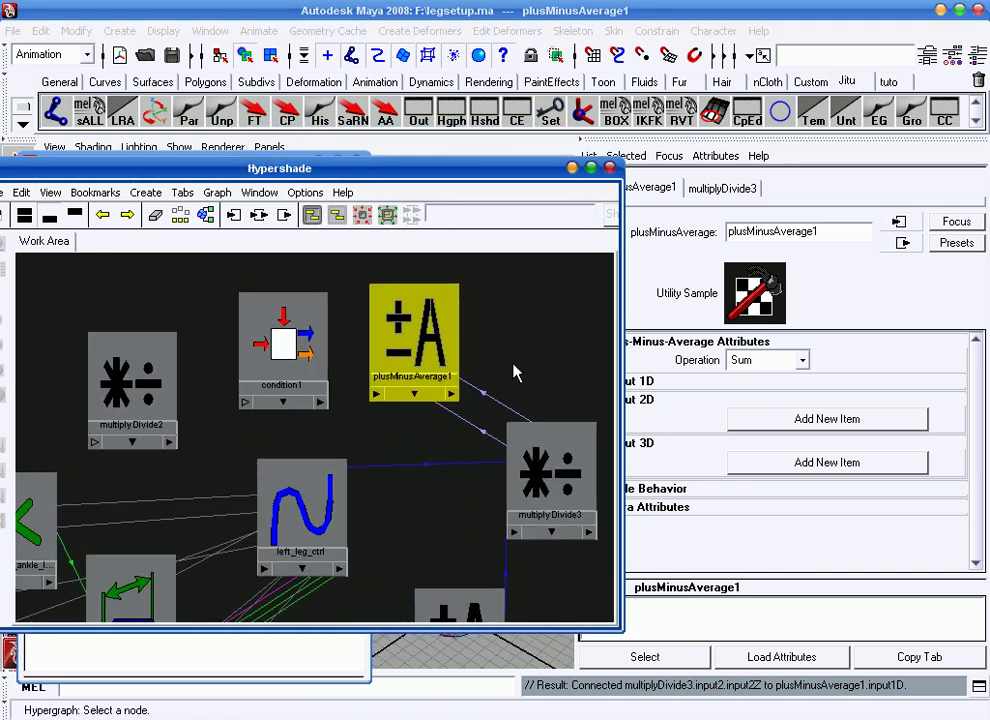
{"action": "middle_click_drag", "start_coordinate": [515, 371], "coordinate": [497, 404], "text": "alt"}
{"action": "left_click", "coordinate": [462, 440]}
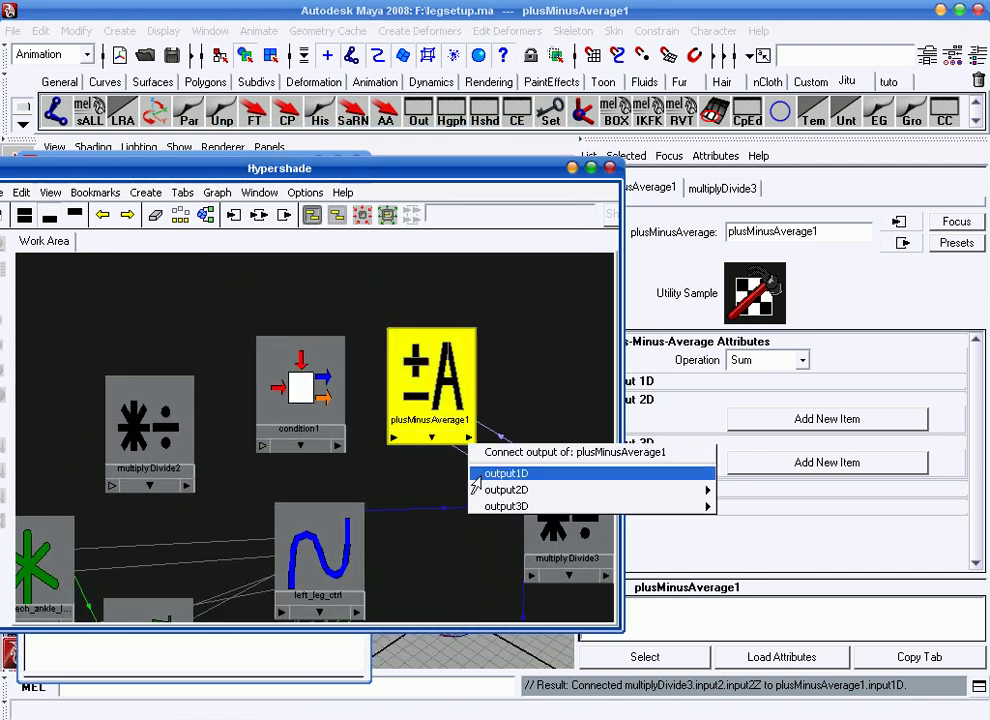
{"action": "left_click", "coordinate": [478, 471]}
{"action": "left_click", "coordinate": [288, 362]}
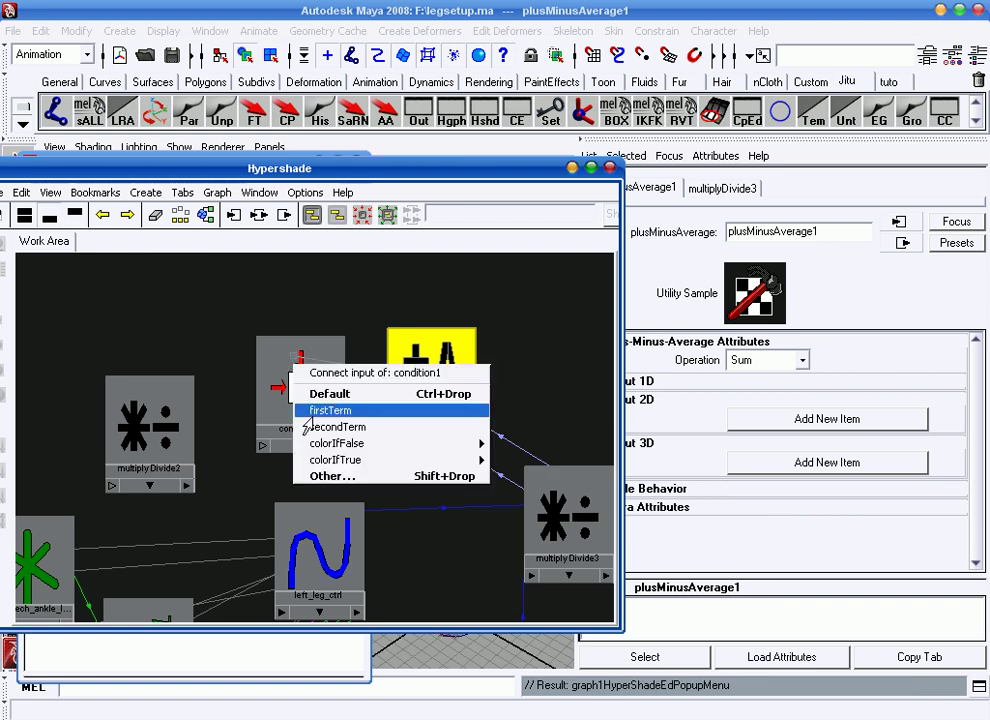
{"action": "left_click", "coordinate": [310, 416]}
{"action": "middle_click_drag", "start_coordinate": [329, 391], "coordinate": [278, 375], "text": "alt"}
{"action": "left_click", "coordinate": [278, 375]}
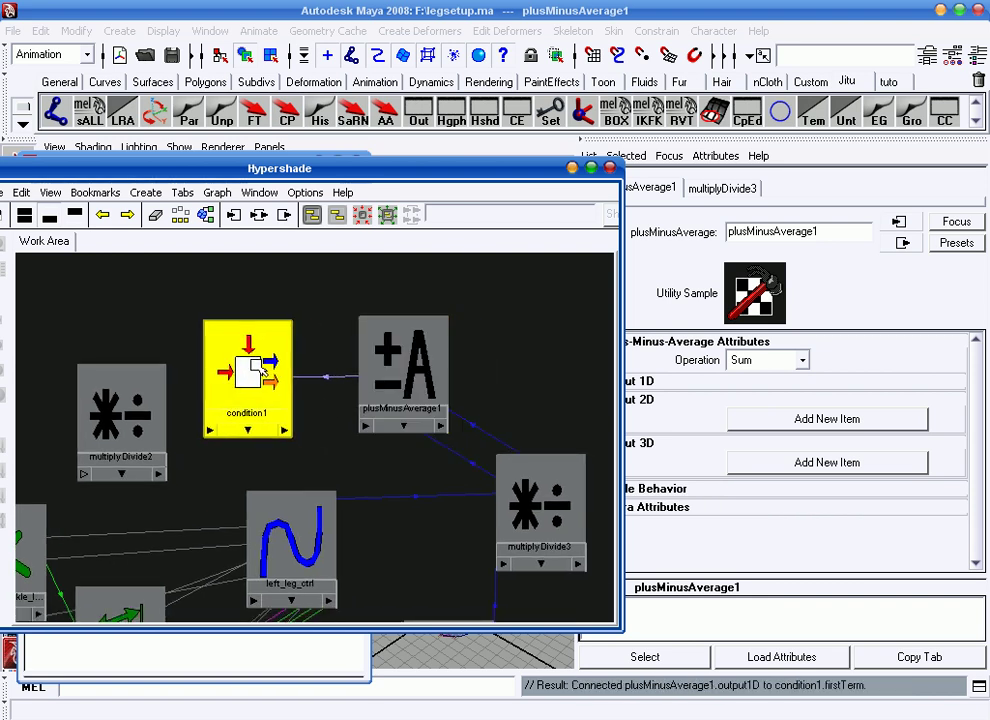
Connect plusMinusAverage1's output to condition1's colorIfFalseR
{"action": "scroll", "coordinate": [278, 375], "scroll_direction": "up", "scroll_amount": 2}
{"action": "middle_click_drag", "start_coordinate": [415, 342], "coordinate": [282, 342]}
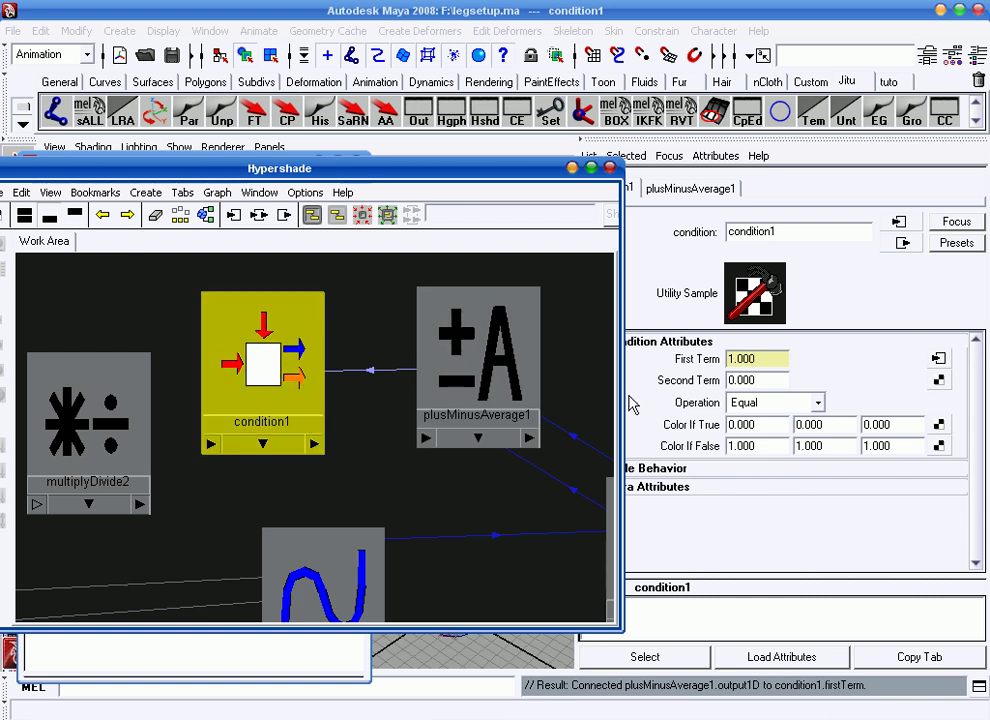
{"action": "left_click", "coordinate": [528, 438]}
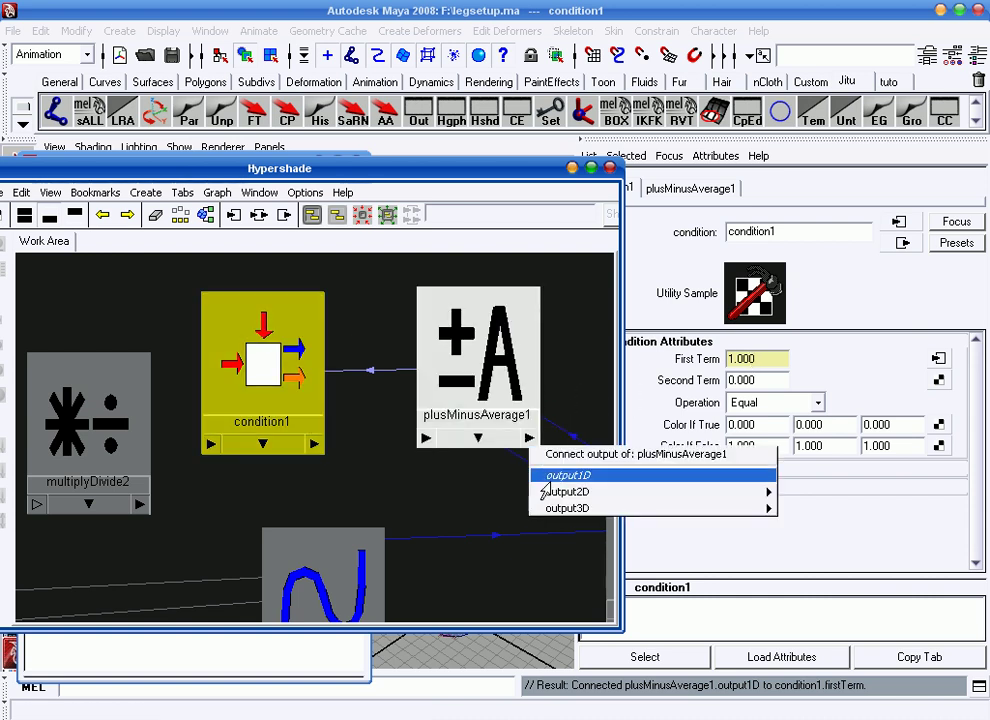
{"action": "left_click", "coordinate": [544, 480]}
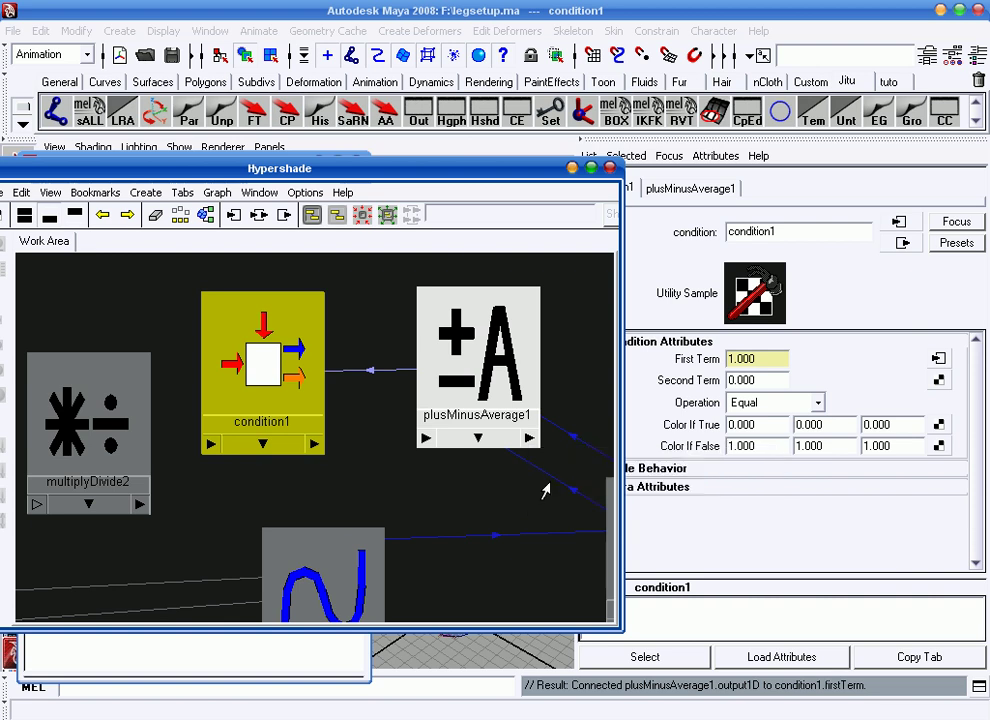
{"action": "left_click", "coordinate": [266, 343]}
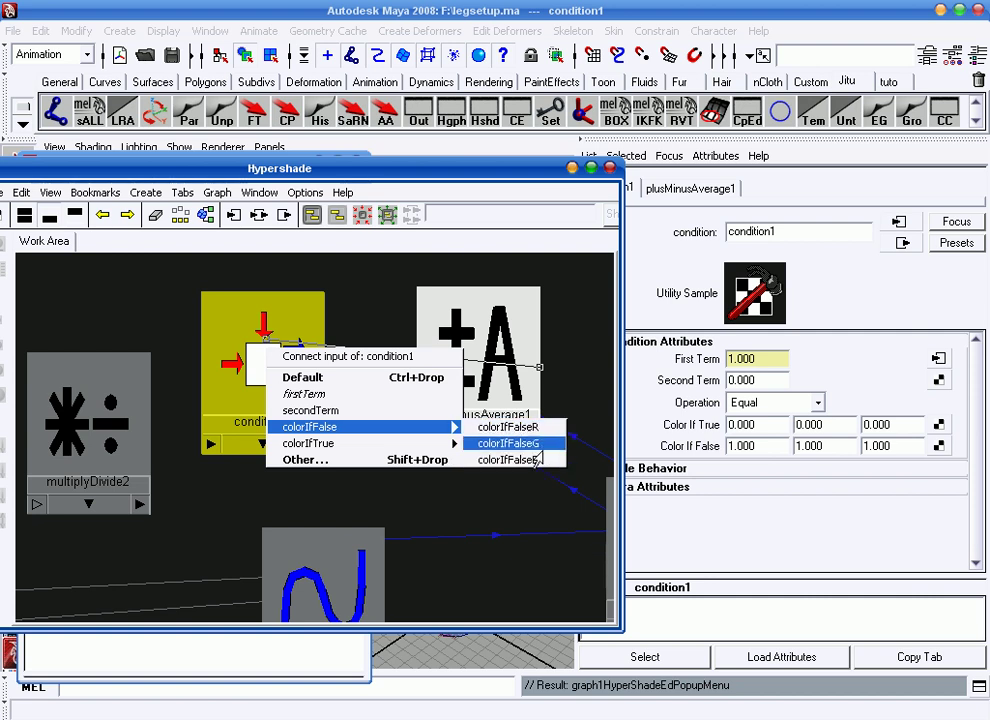
{"action": "left_click", "coordinate": [530, 428]}
Set condition1's operation to Less Than
{"action": "middle_click_drag", "start_coordinate": [411, 402], "coordinate": [394, 402], "text": "alt"}
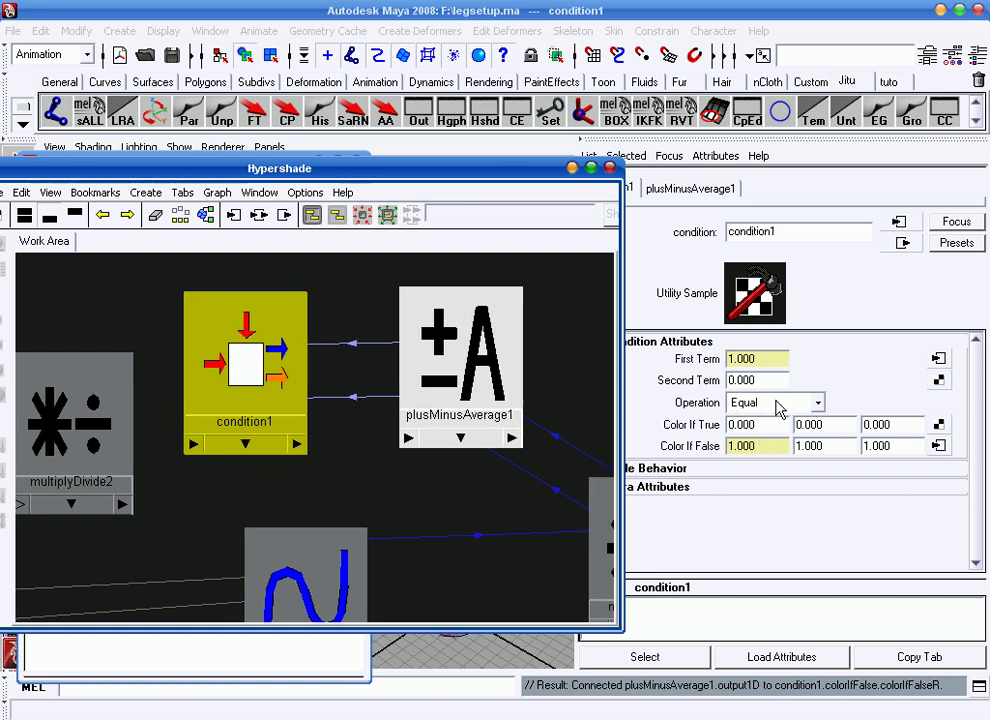
{"action": "left_click", "coordinate": [777, 404]}
{"action": "left_click", "coordinate": [768, 487]}
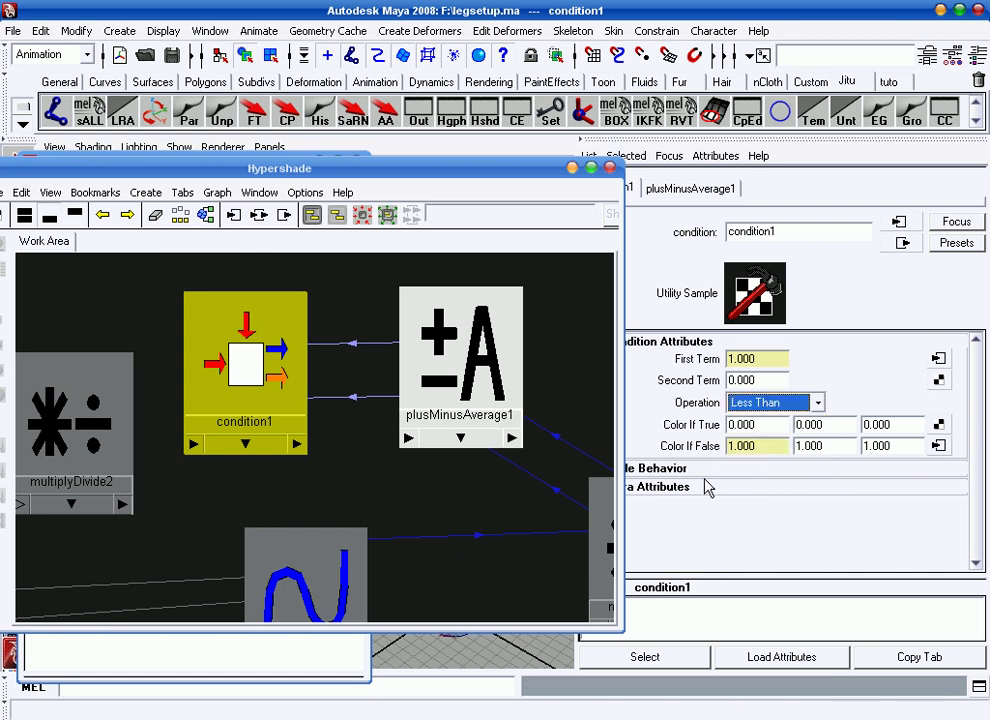
{"action": "middle_click_drag", "start_coordinate": [407, 574], "coordinate": [414, 513], "text": "alt"}
{"action": "left_click", "coordinate": [276, 490]}
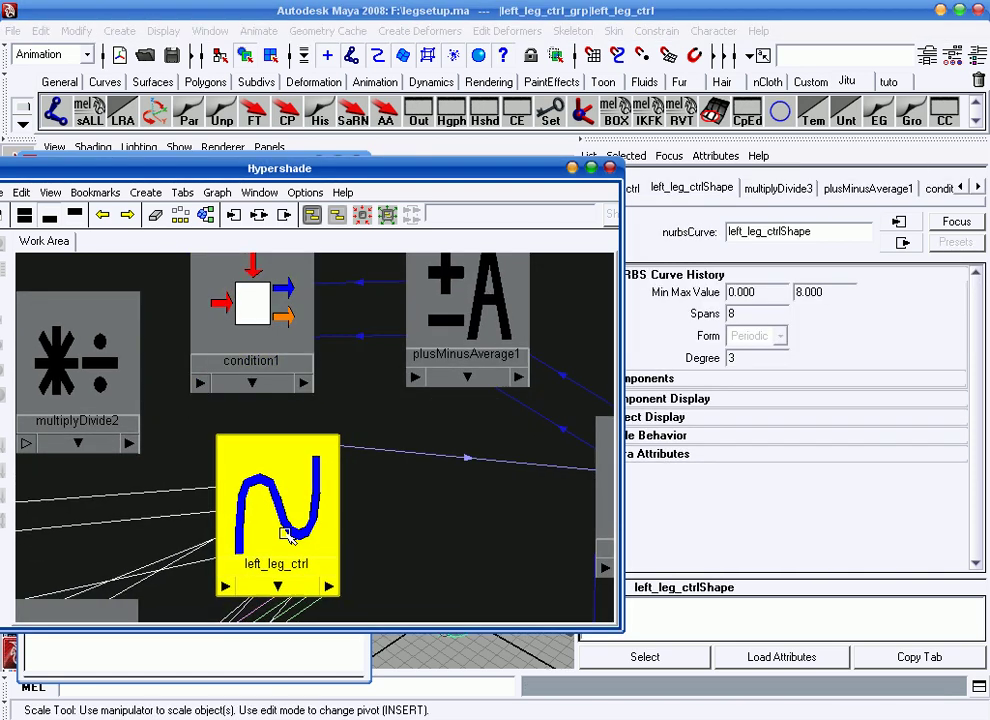
Connect left_leg_ctrl's shortenTolerance to condition1's secondTerm
{"action": "left_click", "coordinate": [318, 586]}
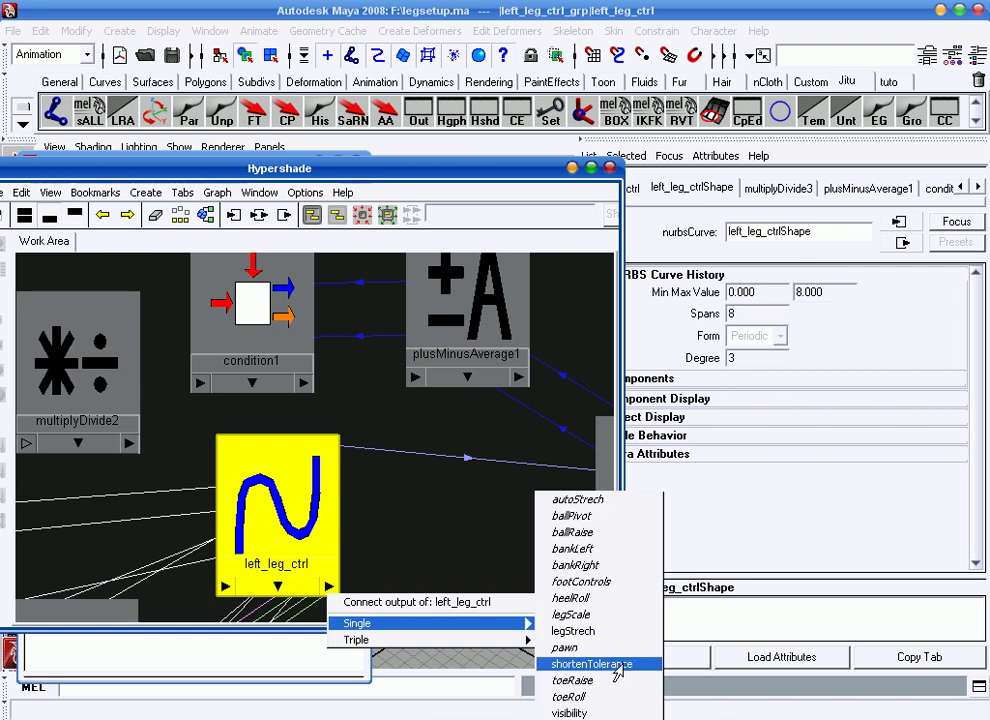
{"action": "left_click", "coordinate": [617, 664]}
{"action": "left_click", "coordinate": [242, 298]}
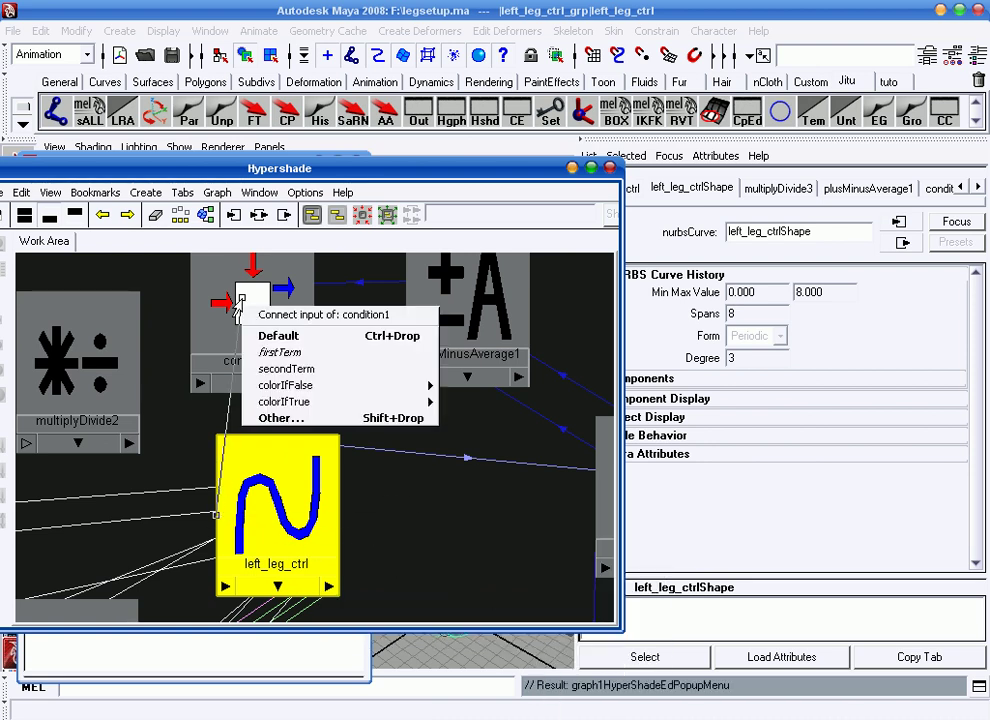
{"action": "left_click", "coordinate": [262, 370]}
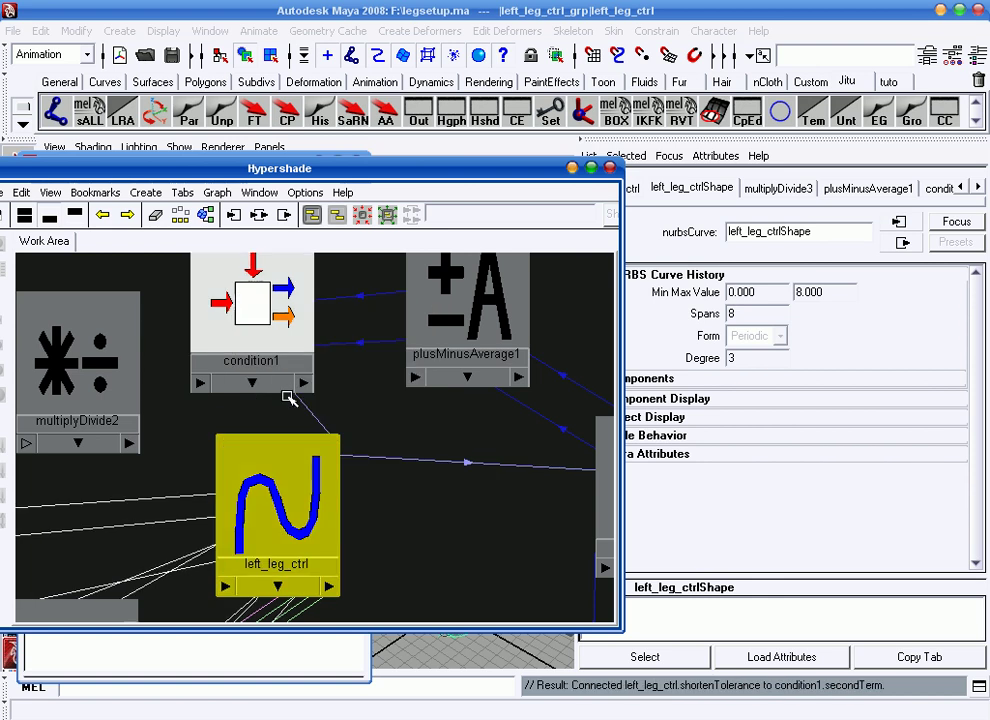
Connect shortenTolerance to condition1's colorIfTrueR as well
{"action": "left_click", "coordinate": [320, 587]}
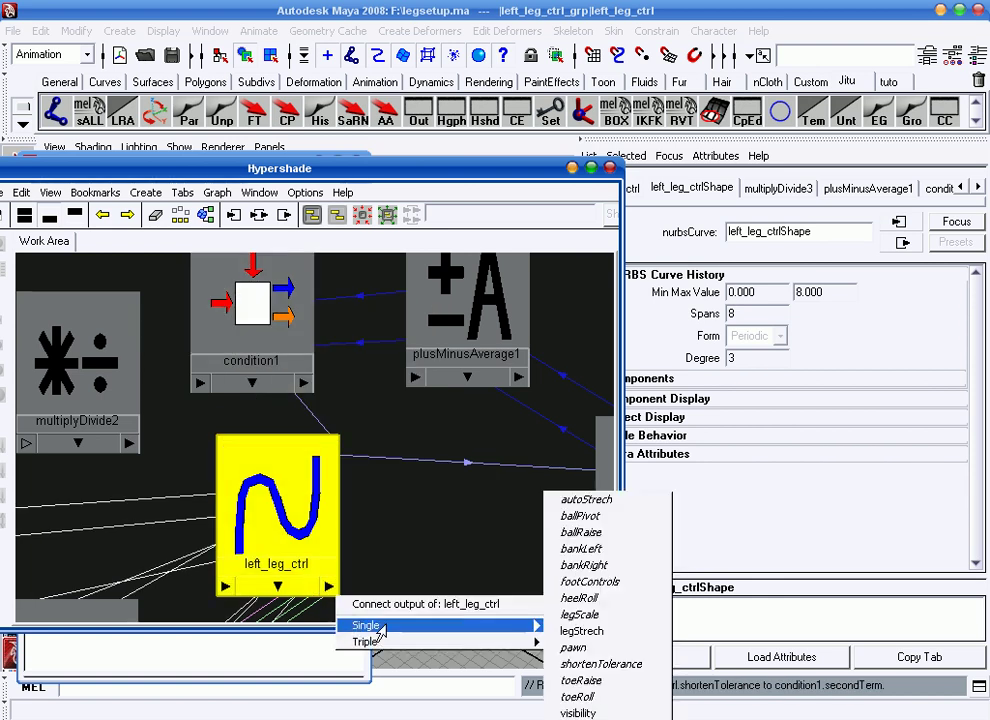
{"action": "left_click", "coordinate": [615, 664]}
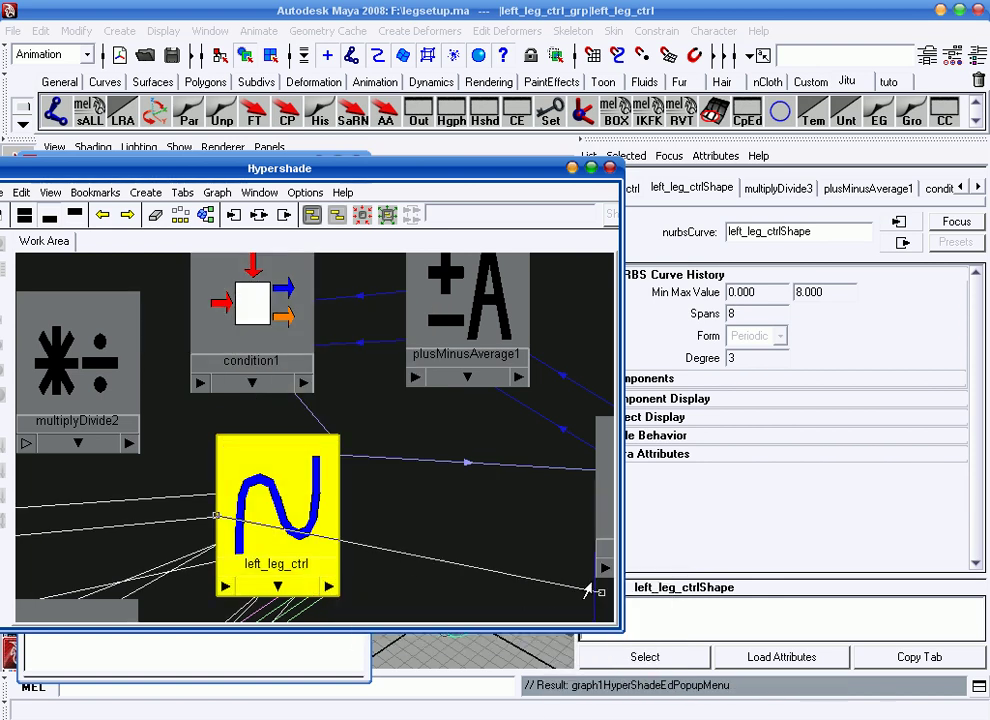
{"action": "left_click", "coordinate": [266, 277]}
{"action": "mouse_move", "coordinate": [309, 371]}
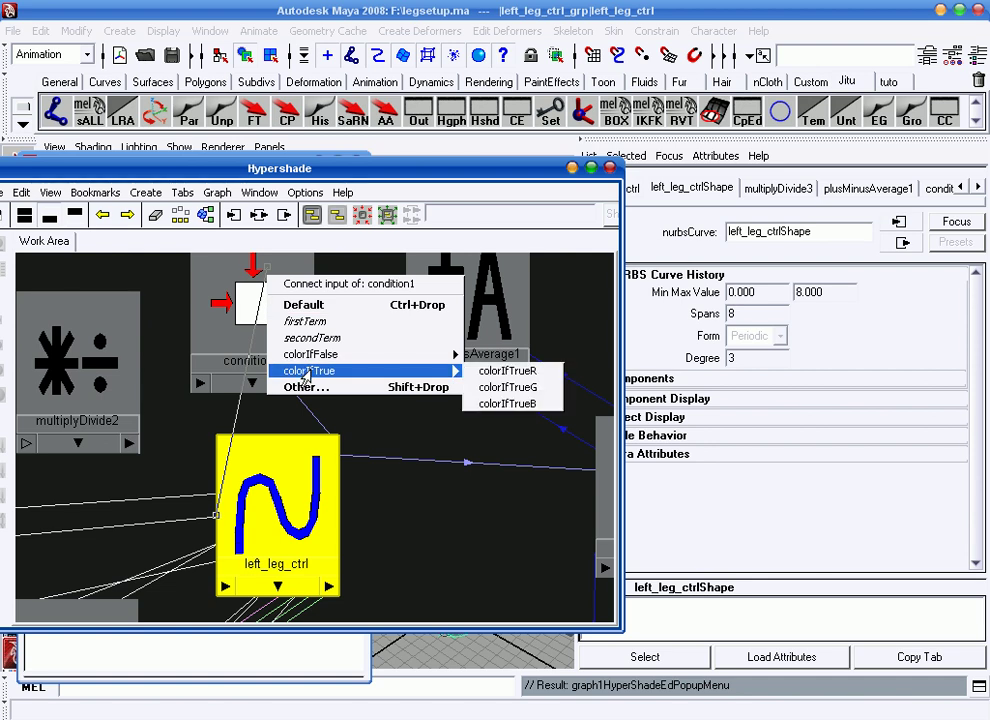
{"action": "left_click", "coordinate": [494, 373]}
{"action": "middle_click_drag", "start_coordinate": [416, 435], "coordinate": [476, 483], "text": "alt"}
{"action": "left_click", "coordinate": [375, 388]}
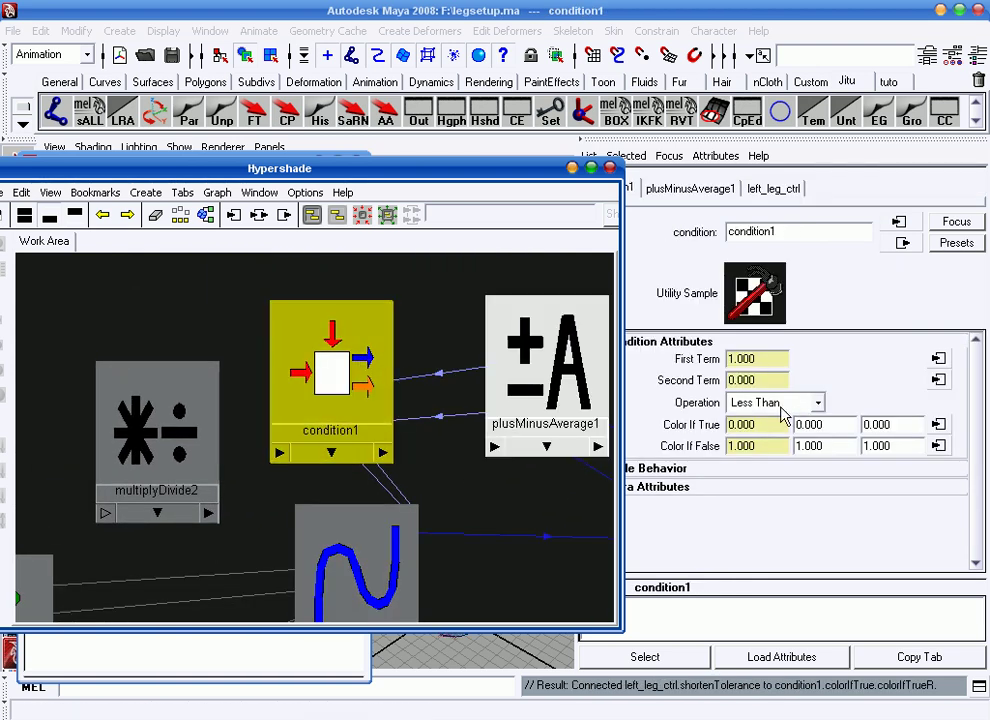
Connect condition1's outColorR to multiplyDivide2's input1X
{"action": "left_click", "coordinate": [375, 453]}
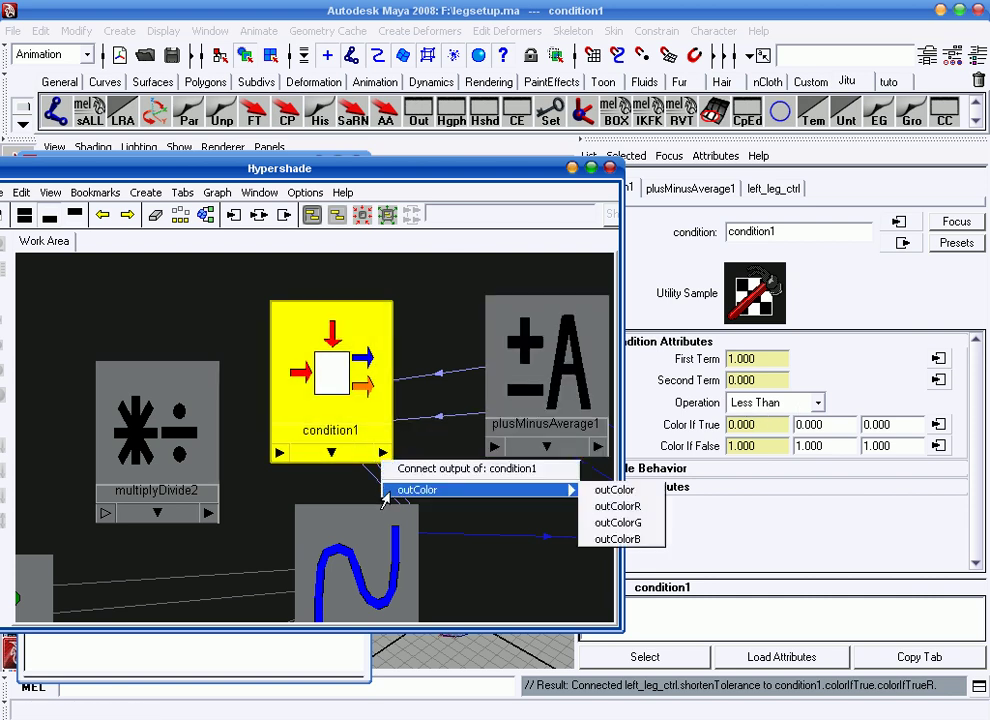
{"action": "left_click", "coordinate": [618, 507]}
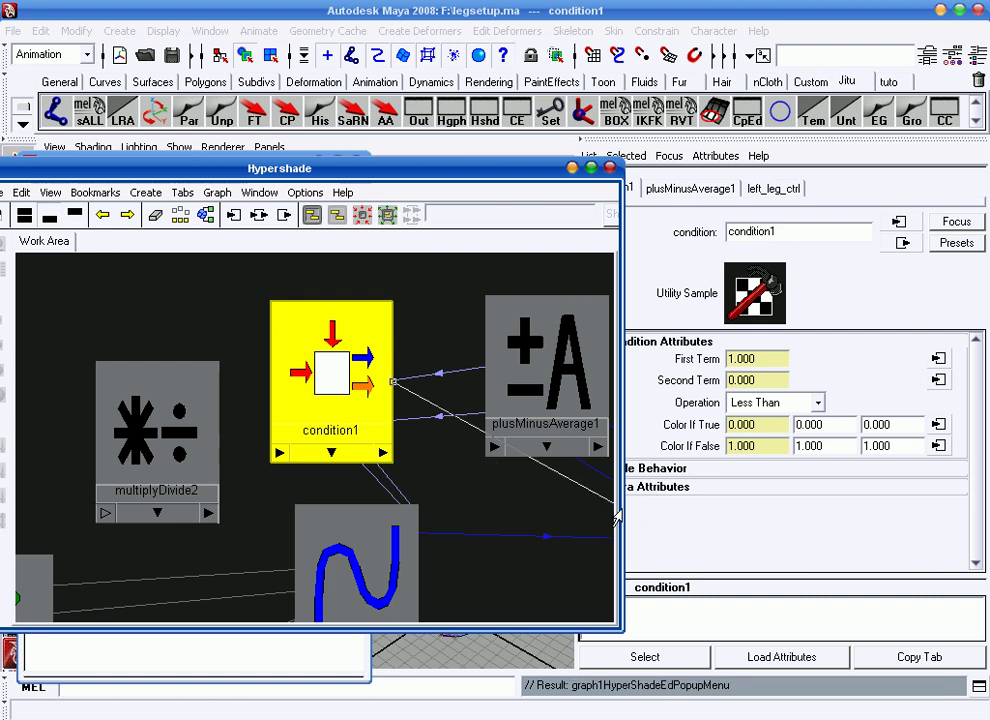
{"action": "left_click", "coordinate": [139, 411]}
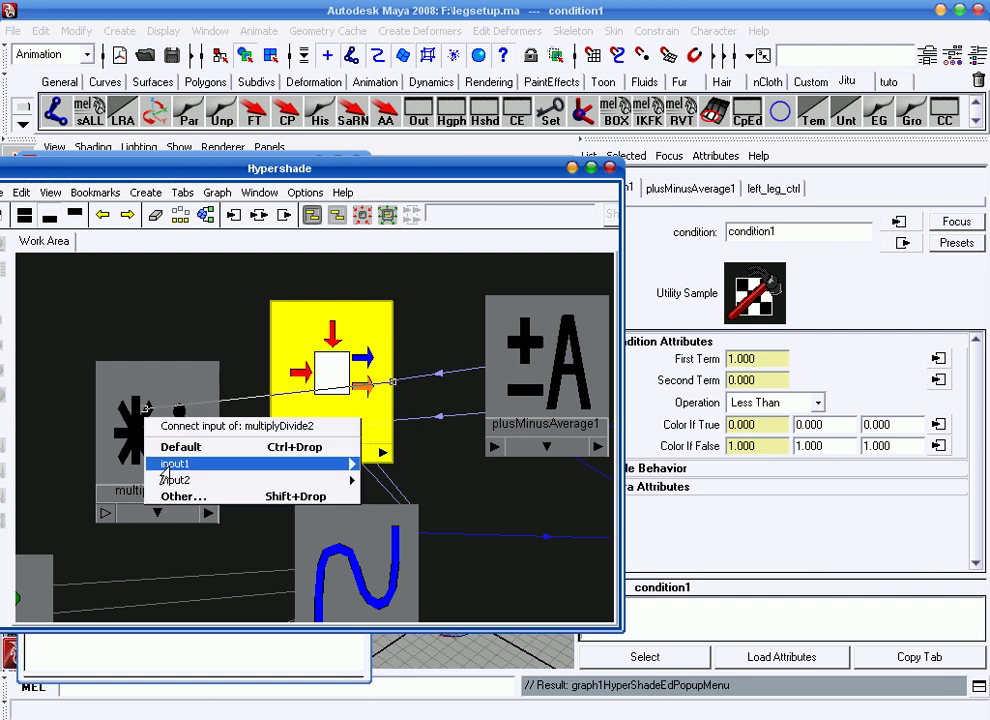
{"action": "left_click", "coordinate": [424, 478]}
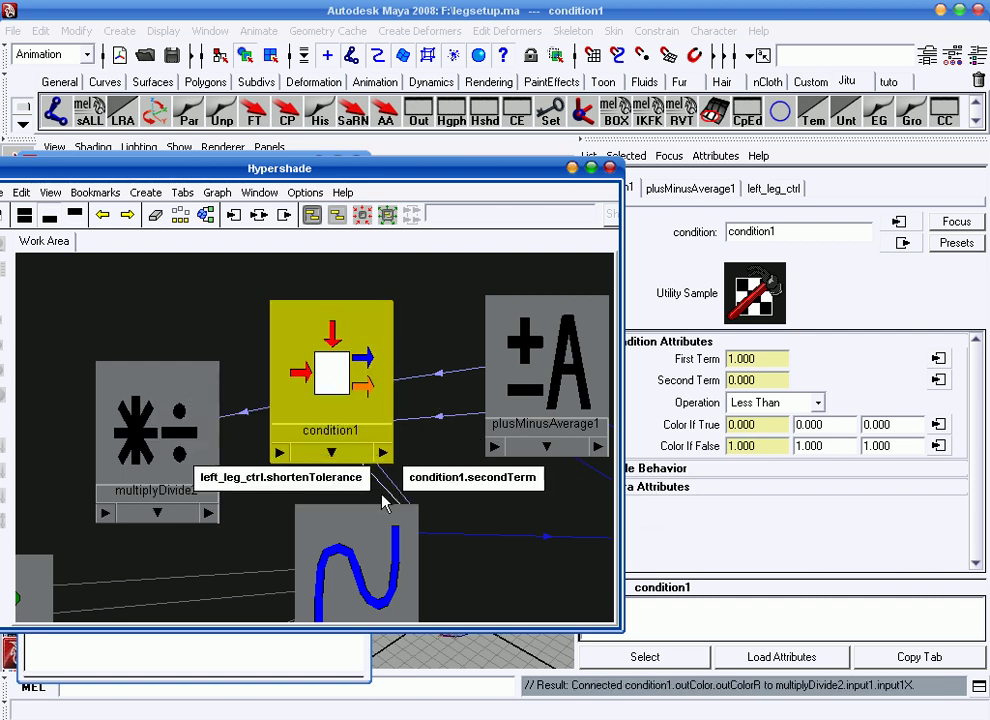
Connect left_leg_ctrl's legScale to multiplyDivide2's input2X
{"action": "scroll", "coordinate": [343, 512], "scroll_direction": "down", "scroll_amount": 1}
{"action": "scroll", "coordinate": [345, 480], "scroll_direction": "down", "scroll_amount": 2}
{"action": "scroll", "coordinate": [342, 480], "scroll_direction": "down", "scroll_amount": 2}
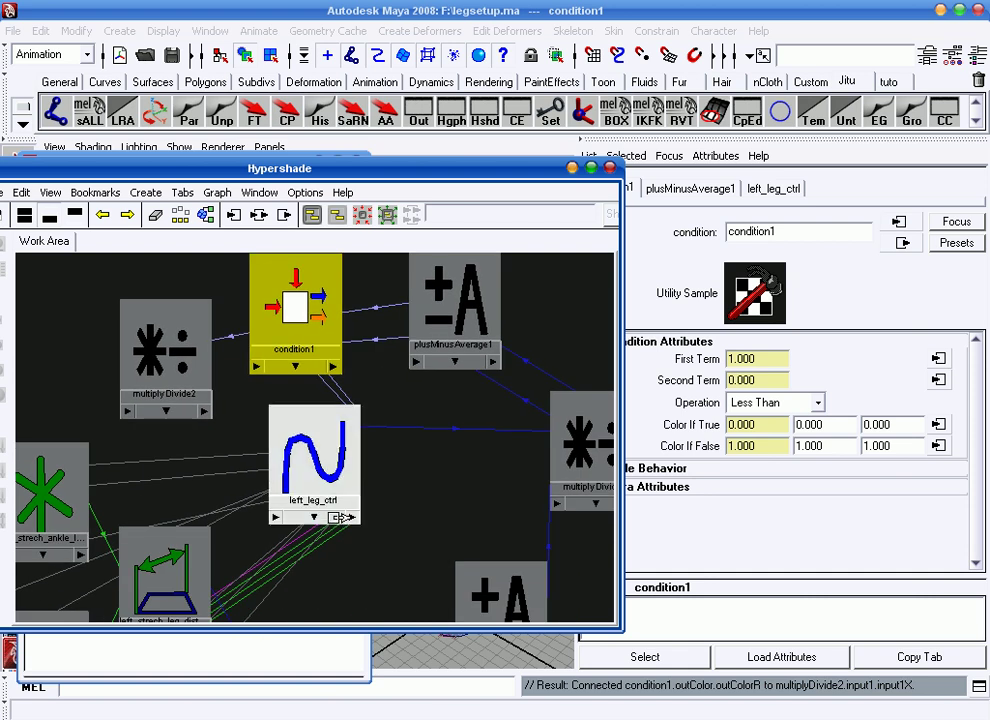
{"action": "left_click", "coordinate": [341, 517]}
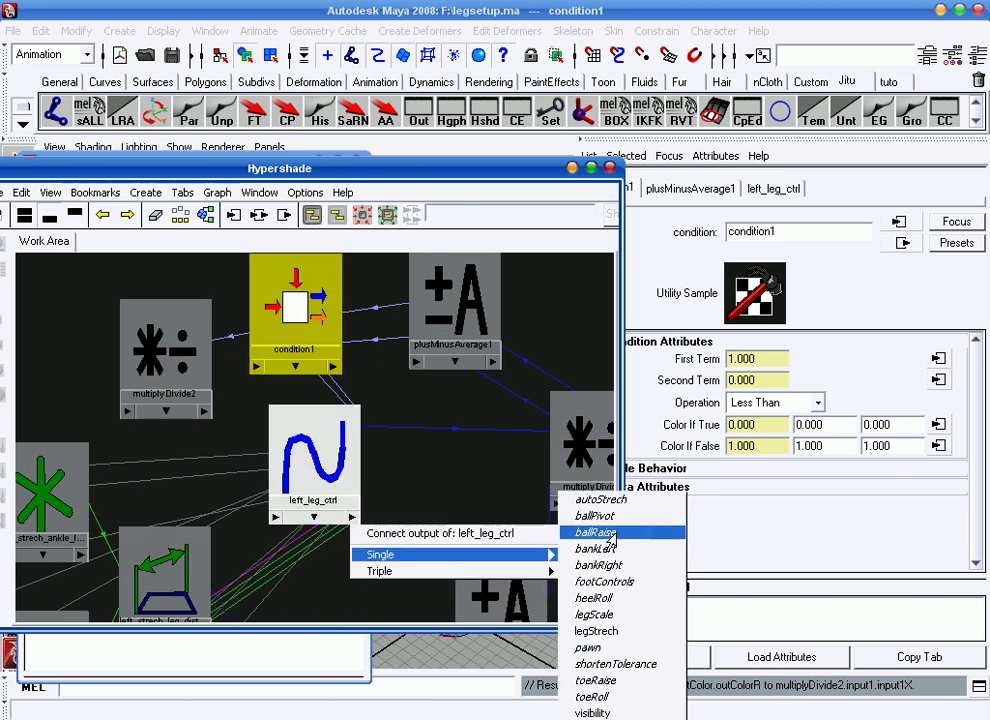
{"action": "left_click", "coordinate": [620, 616]}
{"action": "left_click", "coordinate": [165, 345]}
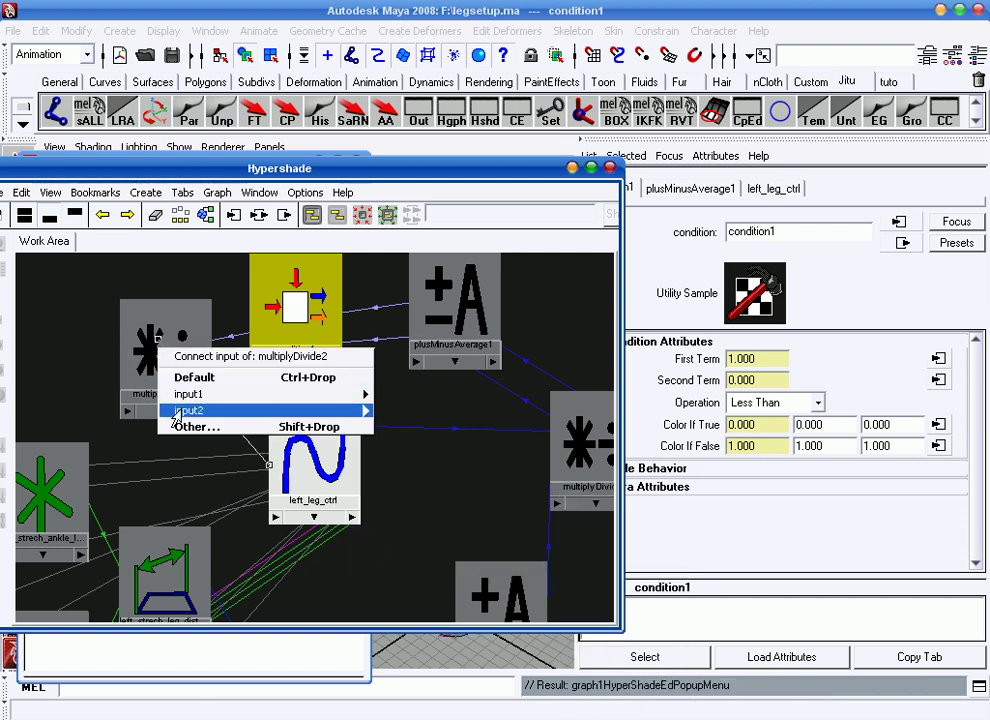
{"action": "left_click", "coordinate": [398, 411]}
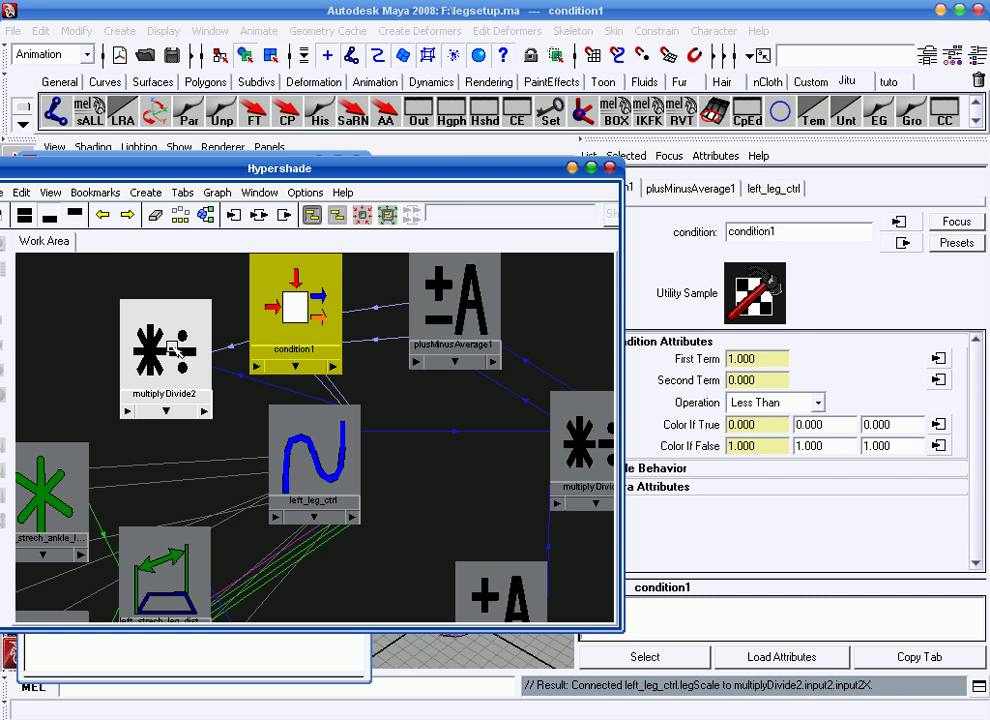
{"action": "left_click", "coordinate": [172, 348]}
{"action": "left_click", "coordinate": [976, 55]}
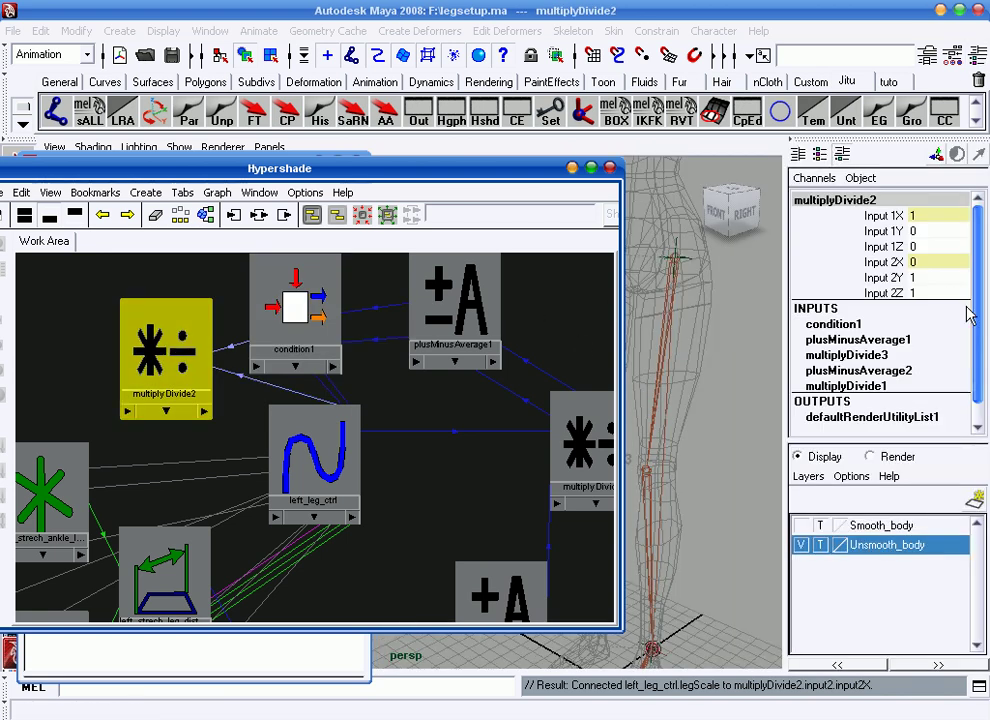
Load multiplyDivide2 in the Connection Editor with outputX as the source
{"action": "left_click_drag", "start_coordinate": [410, 180], "coordinate": [397, 212]}
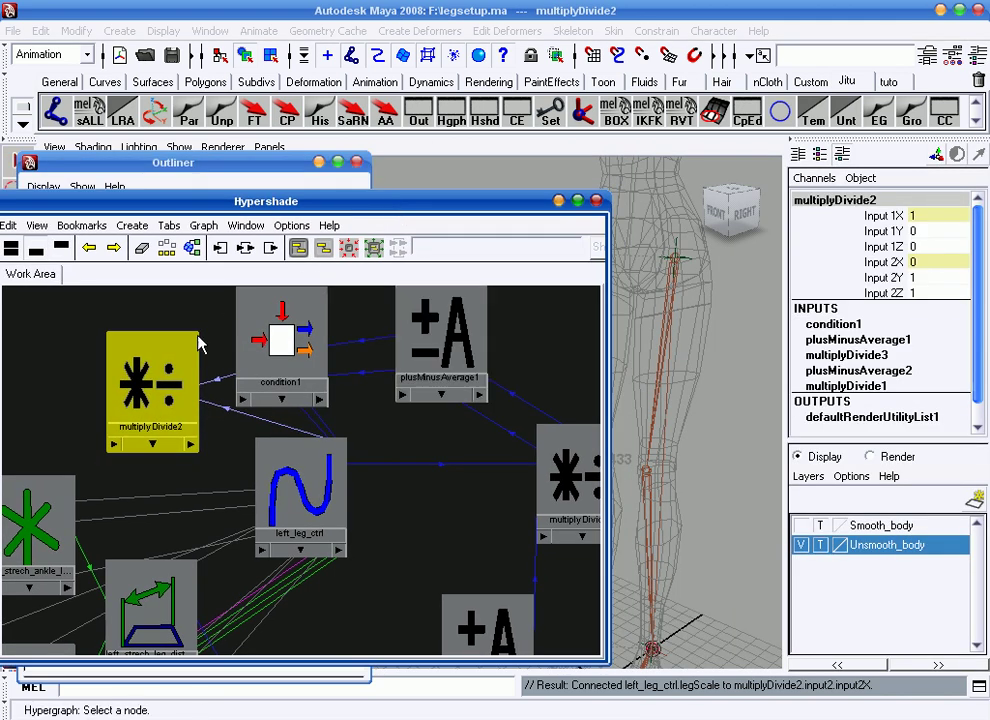
{"action": "left_click", "coordinate": [168, 155]}
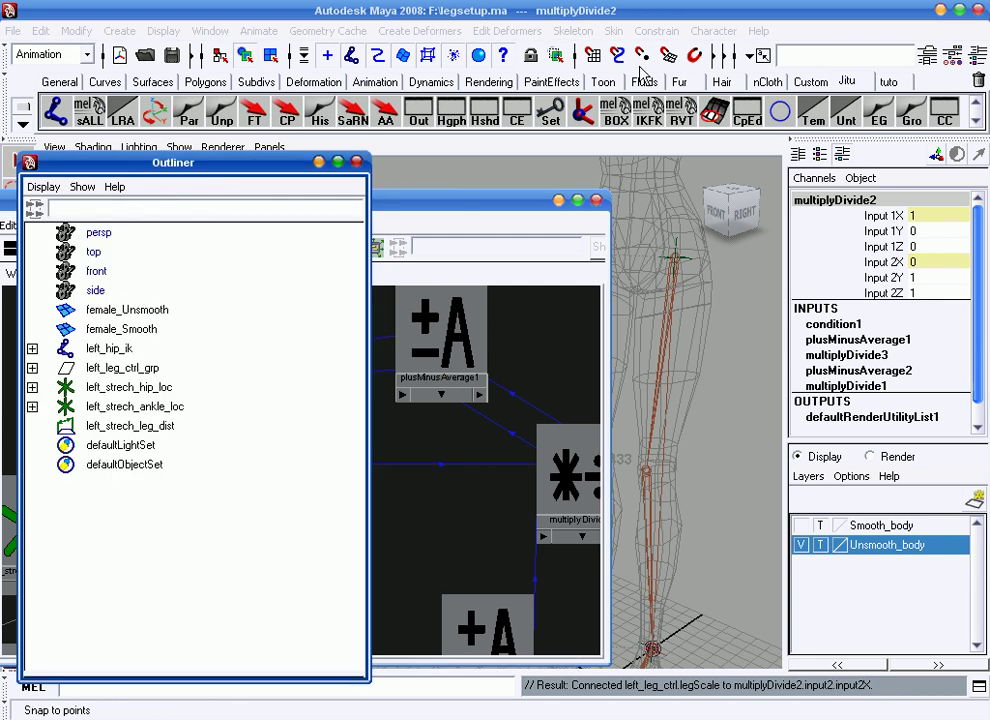
{"action": "left_click", "coordinate": [386, 100]}
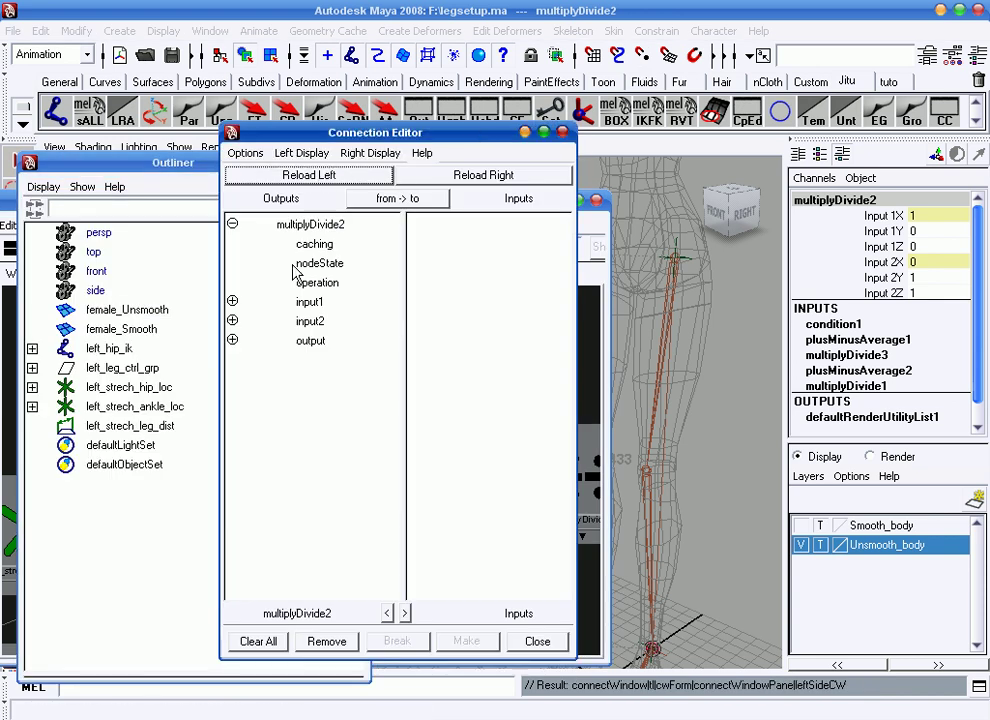
{"action": "left_click", "coordinate": [332, 362]}
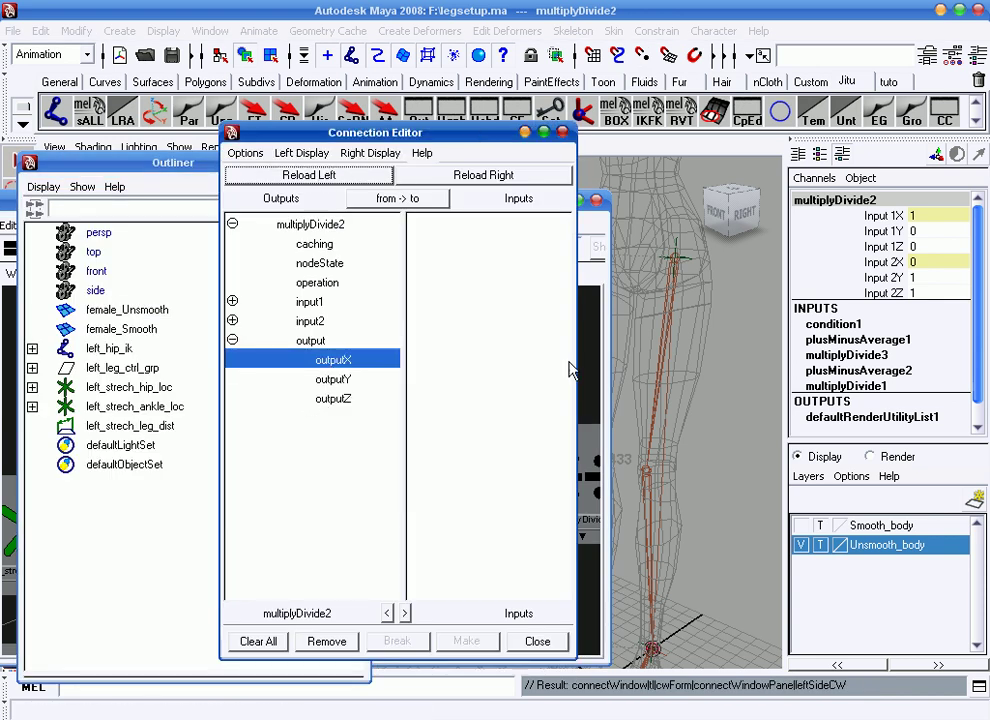
Set the left leg control's Auto Strech, Shorten Tolerance and Leg Scale to 1
{"action": "right_click_drag", "start_coordinate": [717, 360], "coordinate": [708, 444], "text": "alt"}
{"action": "key", "text": "r"}
{"action": "right_click_drag", "start_coordinate": [684, 502], "coordinate": [670, 450], "text": "alt"}
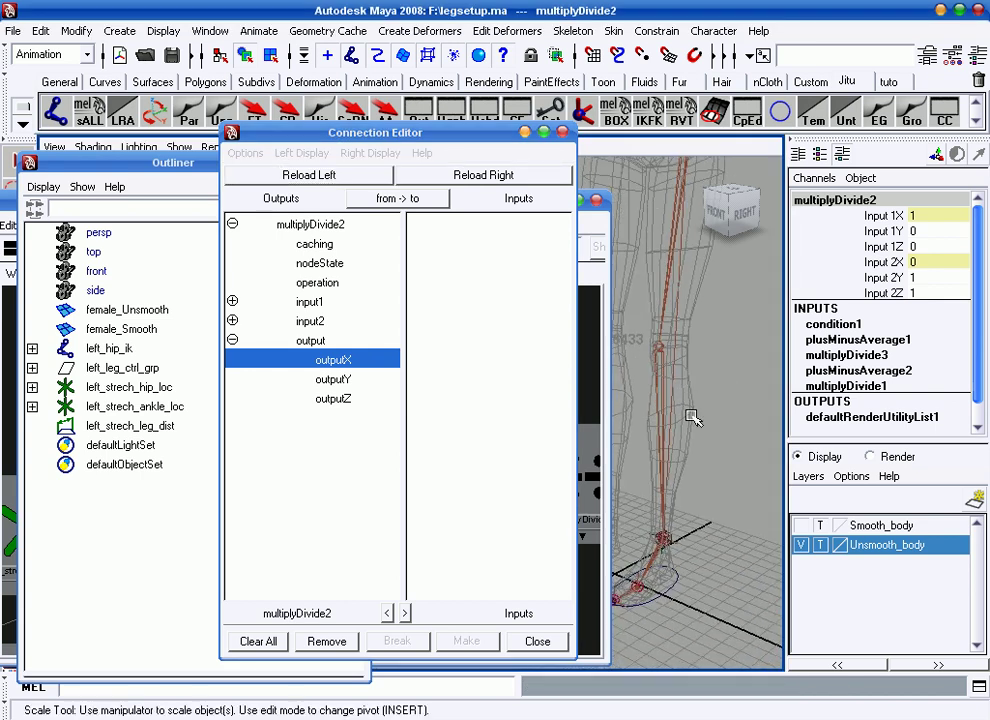
{"action": "left_click", "coordinate": [700, 600]}
{"action": "scroll", "coordinate": [905, 362], "scroll_direction": "down", "scroll_amount": 4}
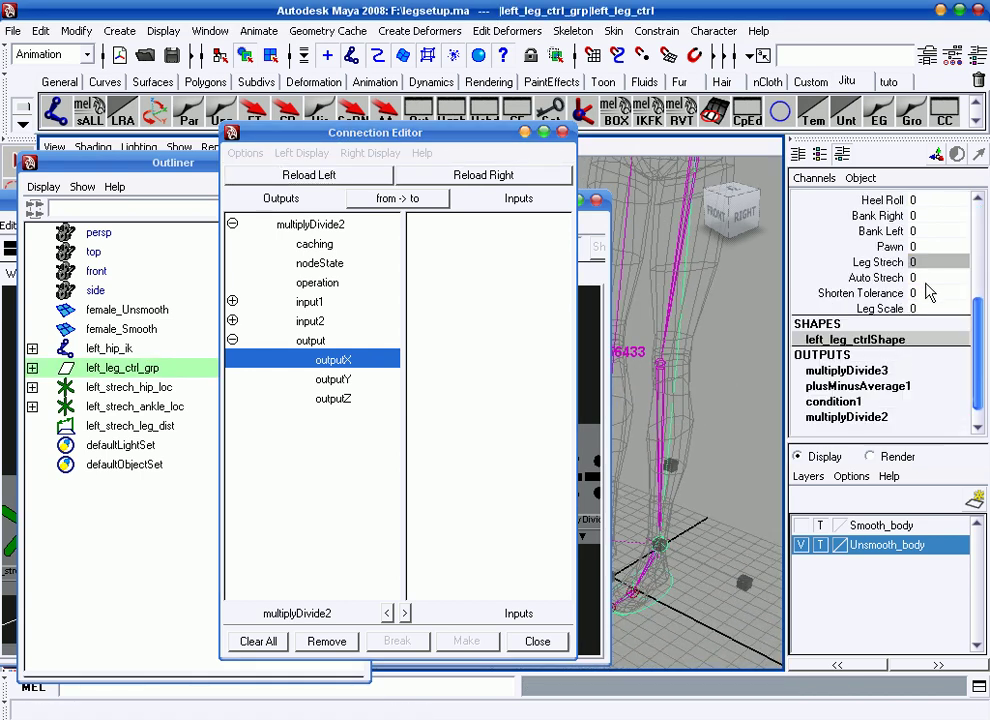
{"action": "left_click_drag", "start_coordinate": [920, 281], "coordinate": [925, 320]}
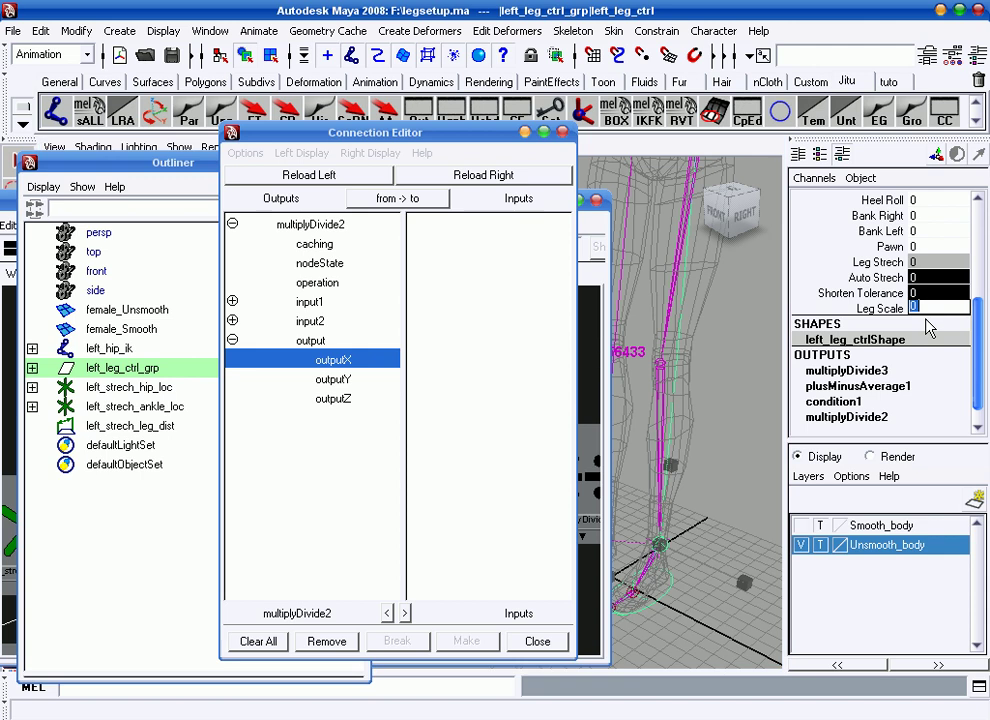
{"action": "type", "text": "1"}
{"action": "key", "text": "r"}
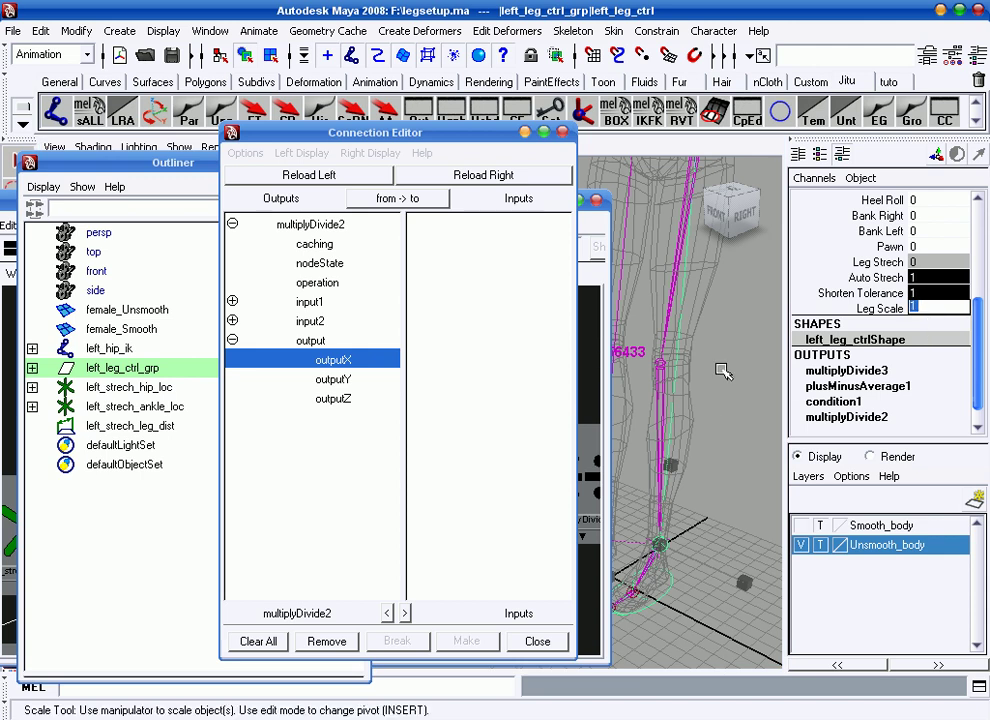
{"action": "left_click", "coordinate": [737, 364]}
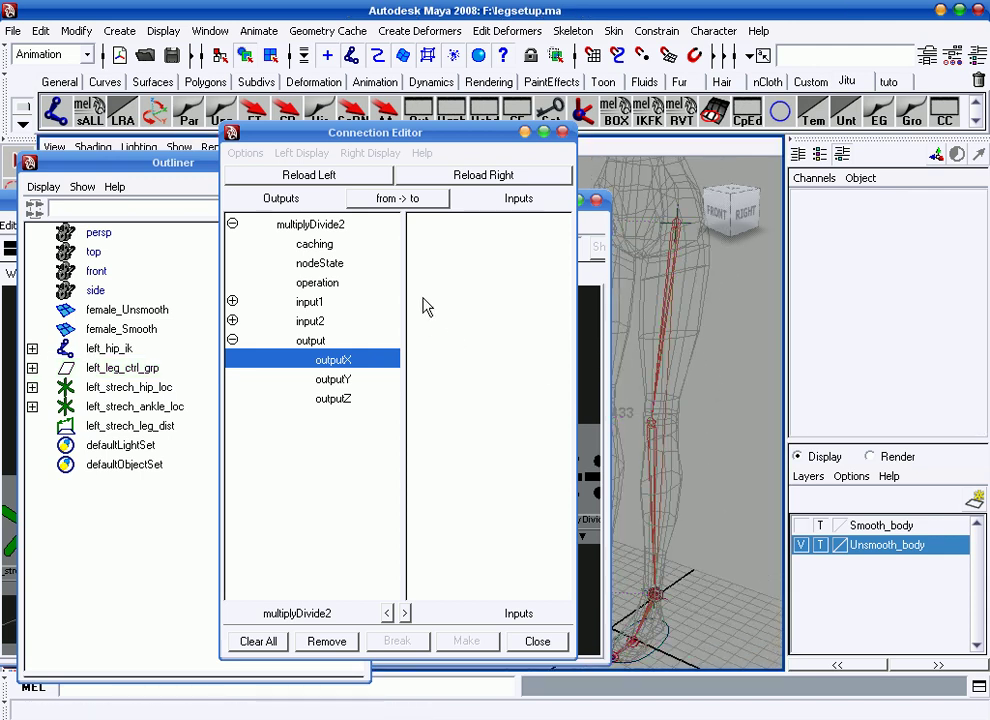
Connect multiplyDivide2.outputX to left_hip_ik's scaleX
{"action": "left_click", "coordinate": [668, 325]}
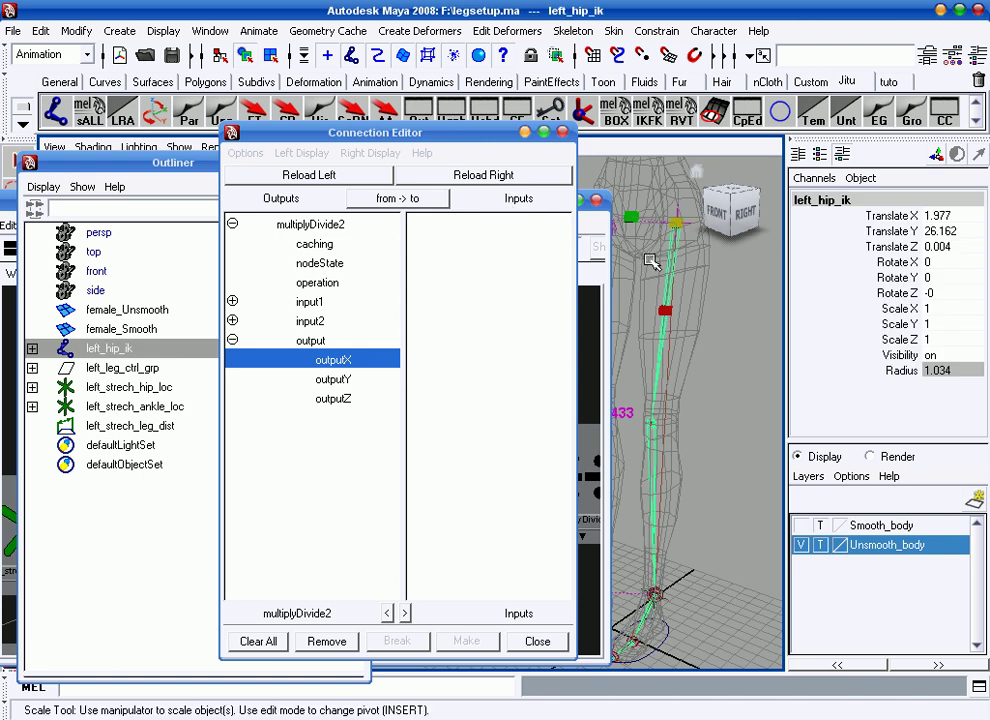
{"action": "left_click", "coordinate": [498, 176]}
{"action": "scroll", "coordinate": [461, 380], "scroll_direction": "down", "scroll_amount": 5}
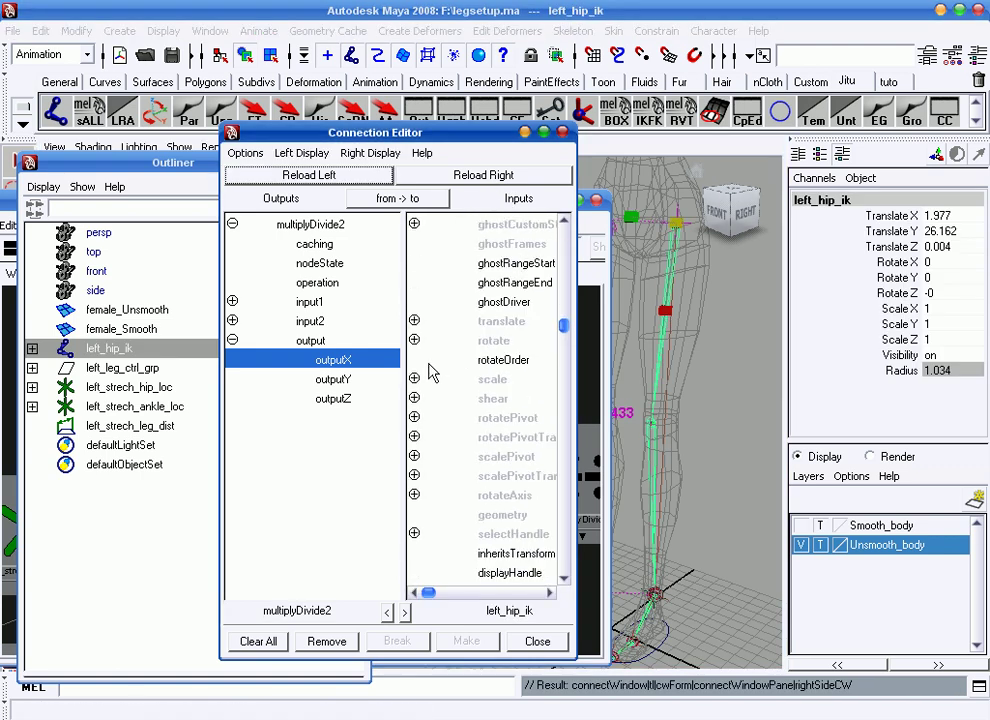
{"action": "left_click", "coordinate": [415, 379]}
{"action": "scroll", "coordinate": [500, 365], "scroll_direction": "down", "scroll_amount": 1}
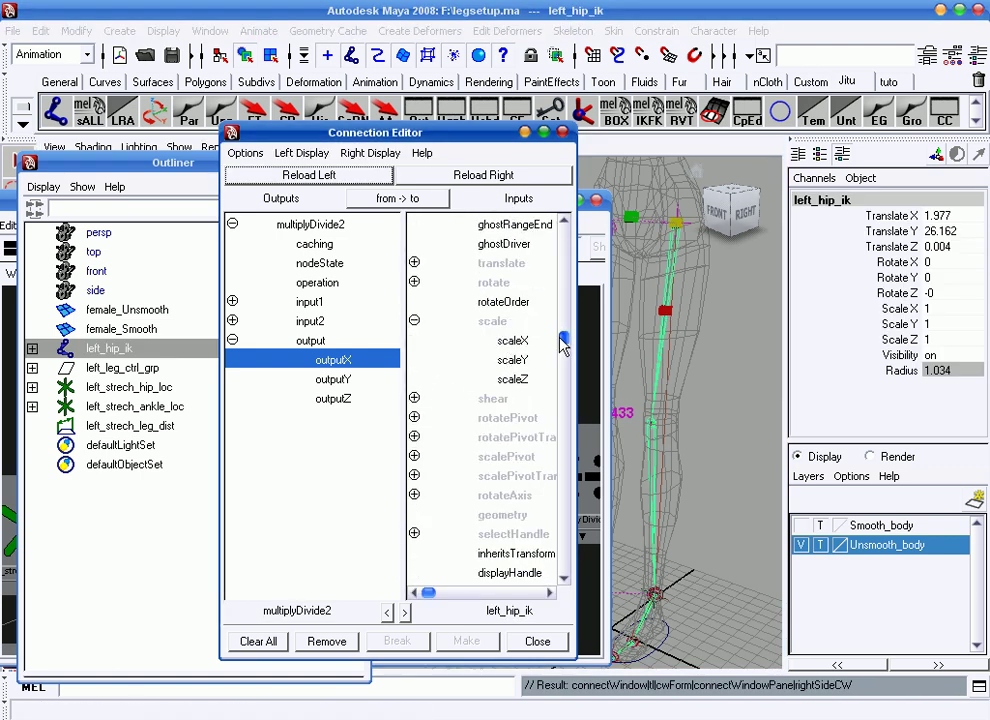
{"action": "left_click_drag", "start_coordinate": [560, 338], "coordinate": [560, 334]}
{"action": "left_click", "coordinate": [514, 362]}
Load left_knee_ik as the target and connect outputX to its scaleX too
{"action": "left_click_drag", "start_coordinate": [696, 358], "coordinate": [658, 397], "text": "alt"}
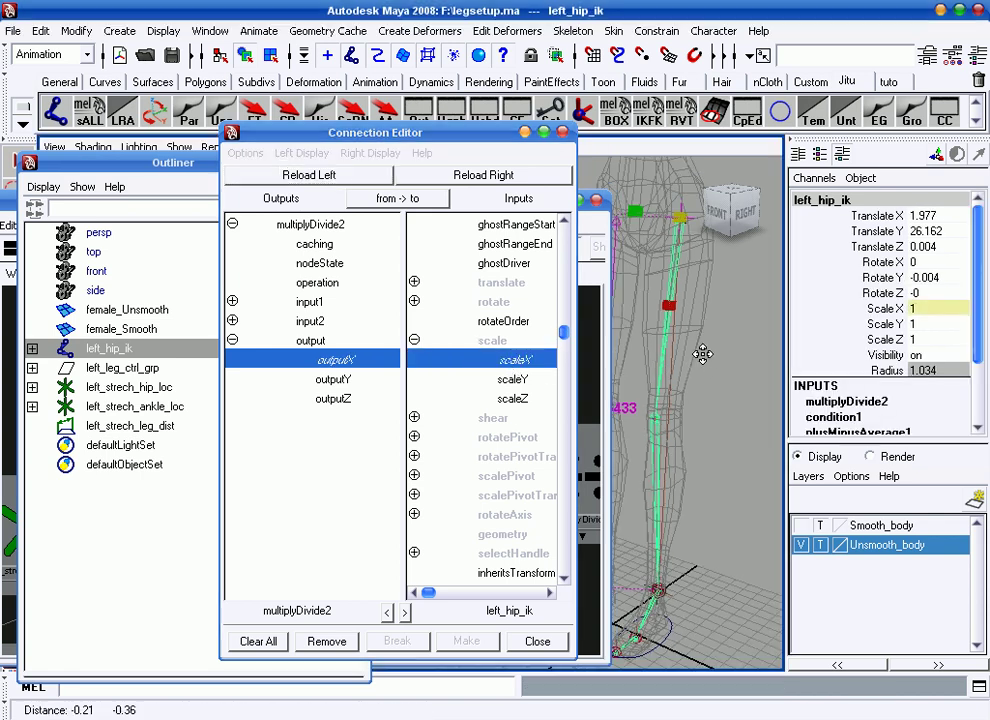
{"action": "left_click", "coordinate": [651, 378]}
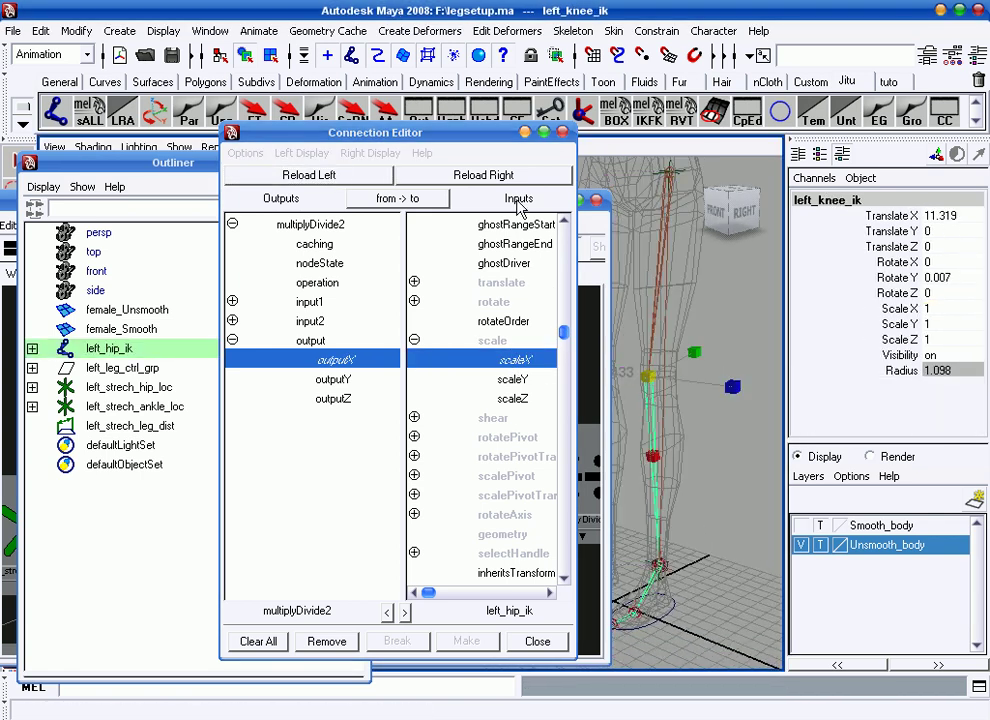
{"action": "left_click", "coordinate": [483, 175]}
{"action": "left_click", "coordinate": [414, 340]}
{"action": "left_click", "coordinate": [514, 360]}
{"action": "key", "text": "r"}
{"action": "middle_click_drag", "start_coordinate": [696, 374], "coordinate": [695, 480], "text": "alt"}
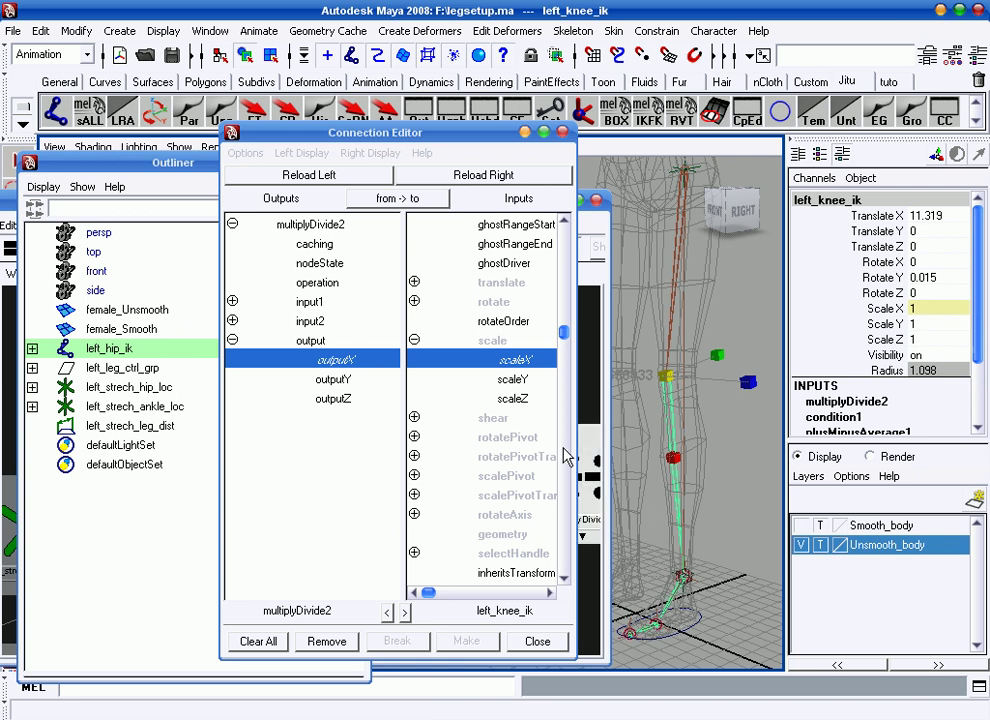
Close the Connection Editor, test-pull left_leg_ctrl down, then undo the move
{"action": "left_click", "coordinate": [563, 133]}
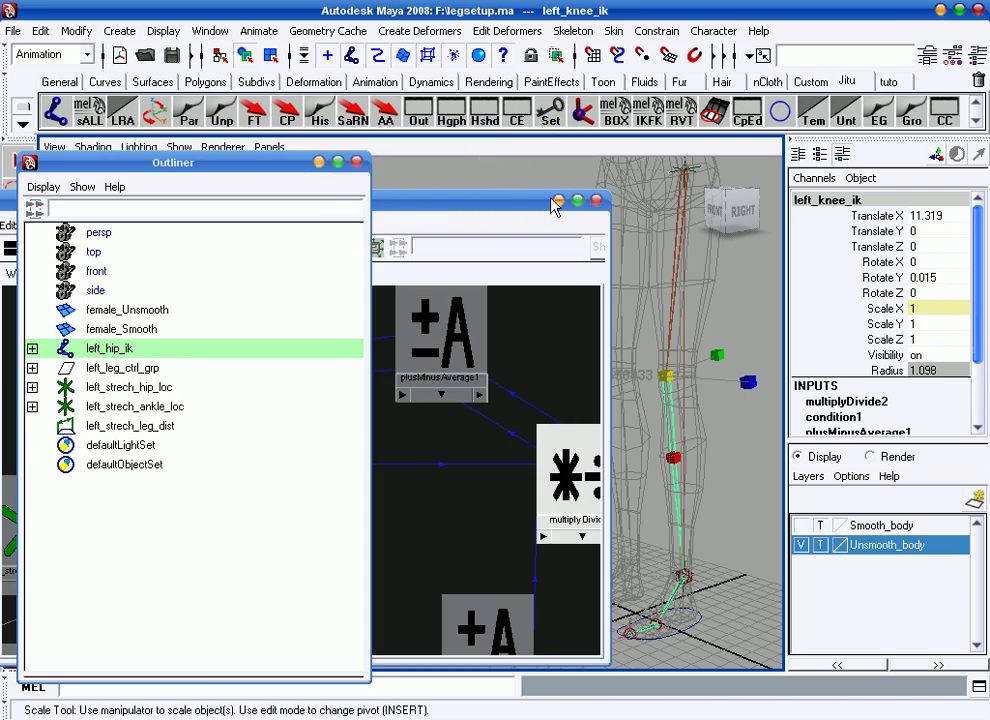
{"action": "middle_click_drag", "start_coordinate": [640, 378], "coordinate": [678, 382], "text": "alt"}
{"action": "left_click_drag", "start_coordinate": [678, 382], "coordinate": [663, 415], "text": "alt"}
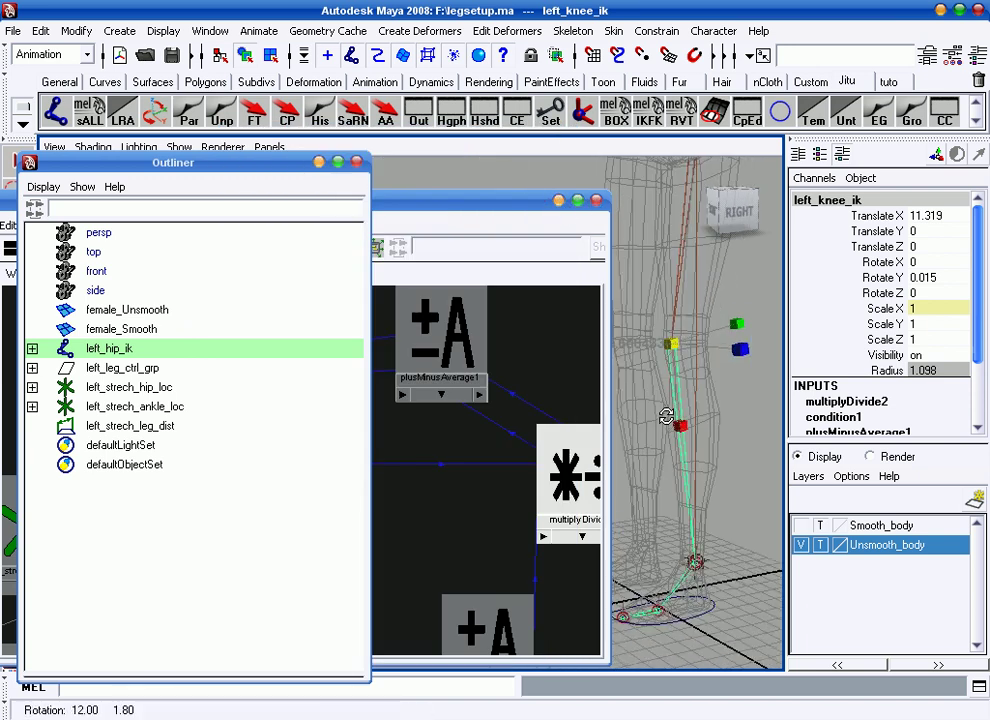
{"action": "left_click", "coordinate": [708, 618]}
{"action": "left_click", "coordinate": [708, 618]}
{"action": "middle_click_drag", "start_coordinate": [712, 622], "coordinate": [739, 589], "text": "alt"}
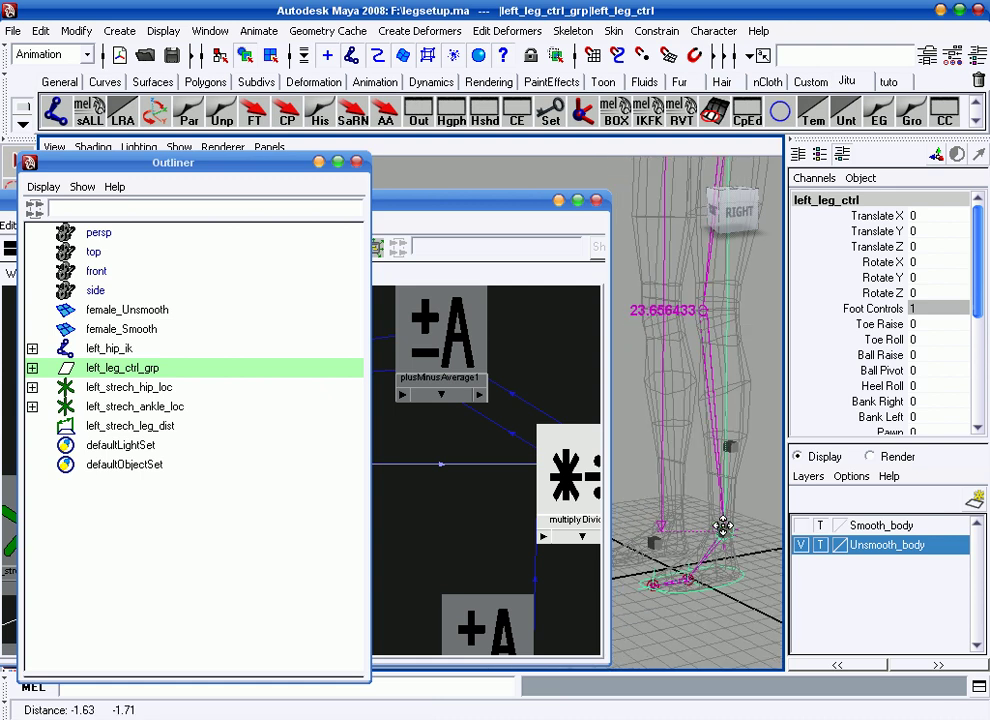
{"action": "left_click", "coordinate": [905, 147]}
{"action": "left_click_drag", "start_coordinate": [802, 393], "coordinate": [802, 404], "text": "alt"}
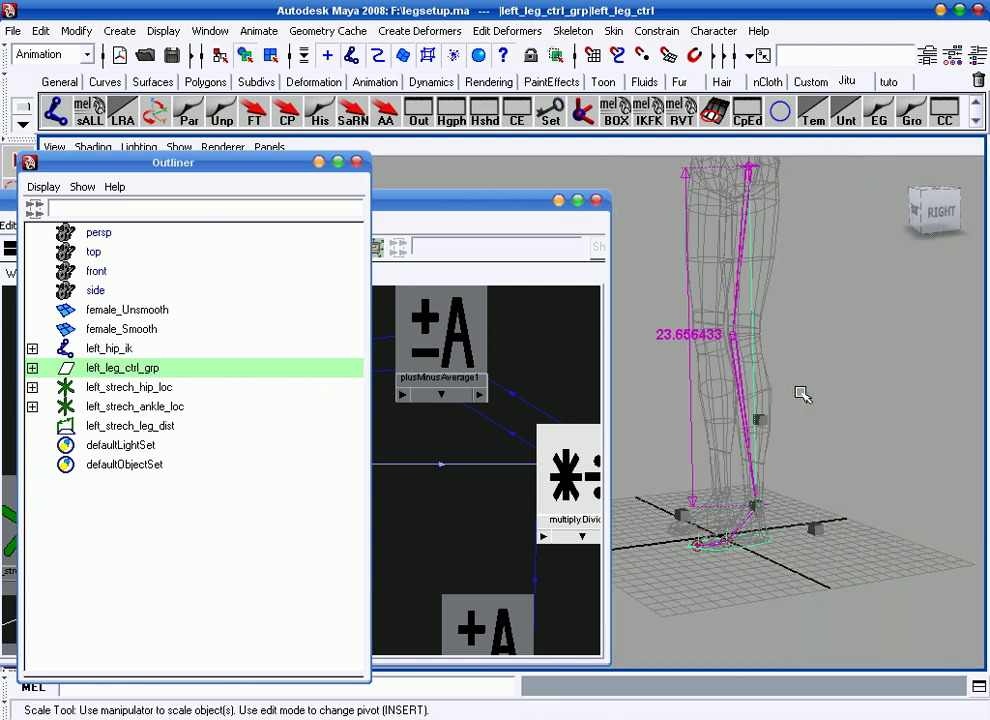
{"action": "key", "text": "w"}
{"action": "middle_click_drag", "start_coordinate": [788, 548], "coordinate": [760, 447], "text": "alt"}
{"action": "mouse_move", "coordinate": [760, 416]}
{"action": "left_mouse_down"}
{"action": "mouse_move", "coordinate": [773, 619]}
{"action": "mouse_move", "coordinate": [760, 460]}
{"action": "mouse_move", "coordinate": [767, 612]}
{"action": "mouse_move", "coordinate": [751, 504]}
{"action": "mouse_move", "coordinate": [754, 592]}
{"action": "mouse_move", "coordinate": [765, 449]}
{"action": "mouse_move", "coordinate": [756, 562]}
{"action": "mouse_move", "coordinate": [785, 530]}
{"action": "mouse_move", "coordinate": [785, 453]}
{"action": "mouse_move", "coordinate": [866, 380]}
{"action": "mouse_move", "coordinate": [768, 400]}
{"action": "mouse_move", "coordinate": [755, 415]}
{"action": "left_mouse_up"}
{"action": "key", "text": "z"}
Hide the Unsmooth_body mesh, test-pull the foot control again, undo, and show the mesh
{"action": "right_click_drag", "start_coordinate": [755, 415], "coordinate": [768, 430], "text": "alt"}
{"action": "mouse_move", "coordinate": [768, 430]}
{"action": "left_mouse_down", "text": "alt"}
{"action": "mouse_move", "coordinate": [831, 455]}
{"action": "mouse_move", "coordinate": [712, 380]}
{"action": "mouse_move", "coordinate": [893, 490]}
{"action": "left_mouse_up", "text": "alt"}
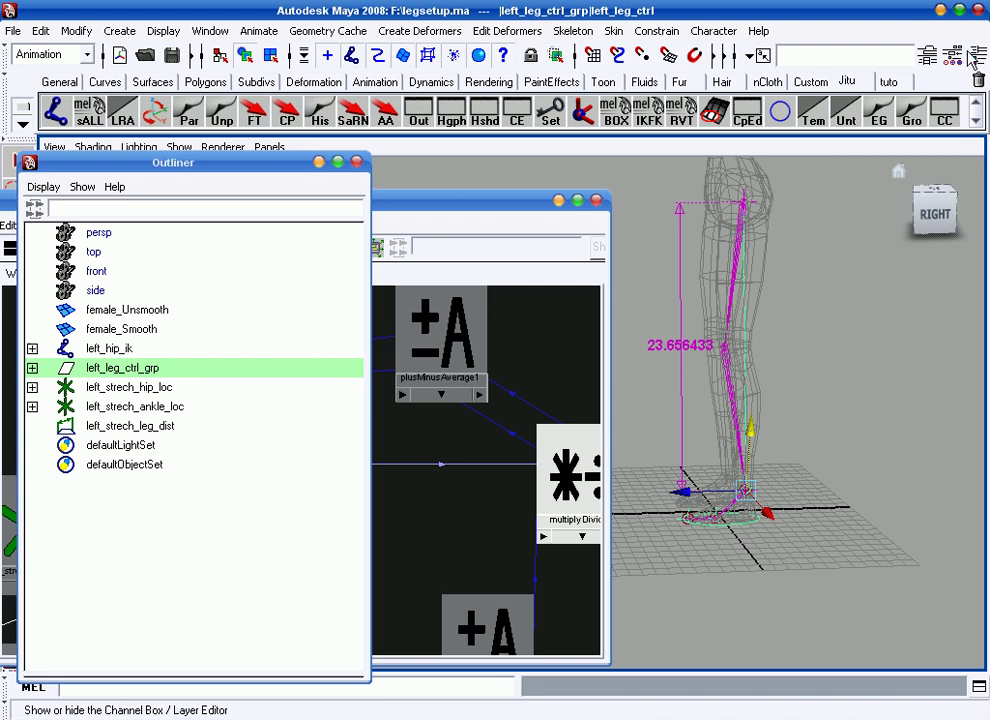
{"action": "left_click", "coordinate": [970, 60]}
{"action": "left_click", "coordinate": [801, 545]}
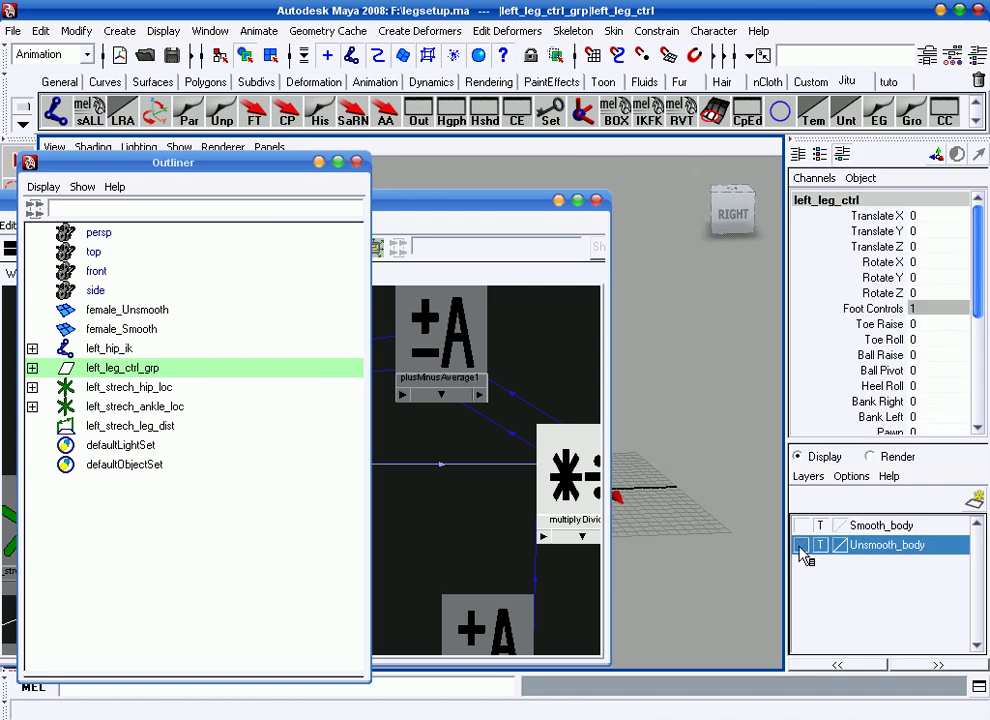
{"action": "key", "text": "w"}
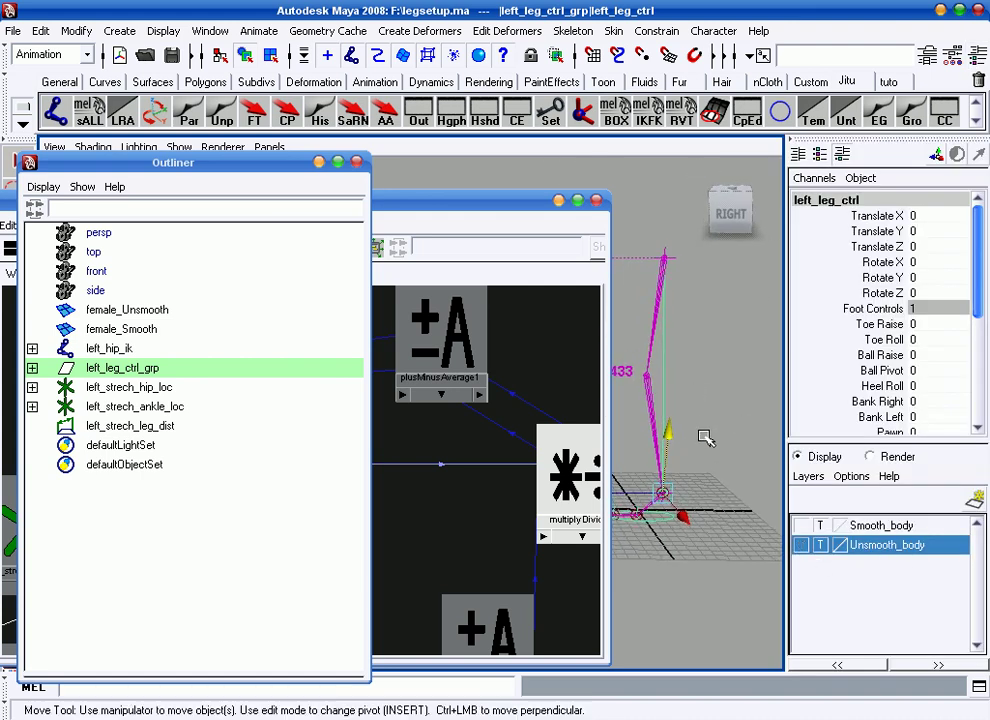
{"action": "left_click", "coordinate": [670, 436]}
{"action": "left_click_drag", "start_coordinate": [672, 438], "coordinate": [663, 503]}
{"action": "key", "text": "ctrl+z"}
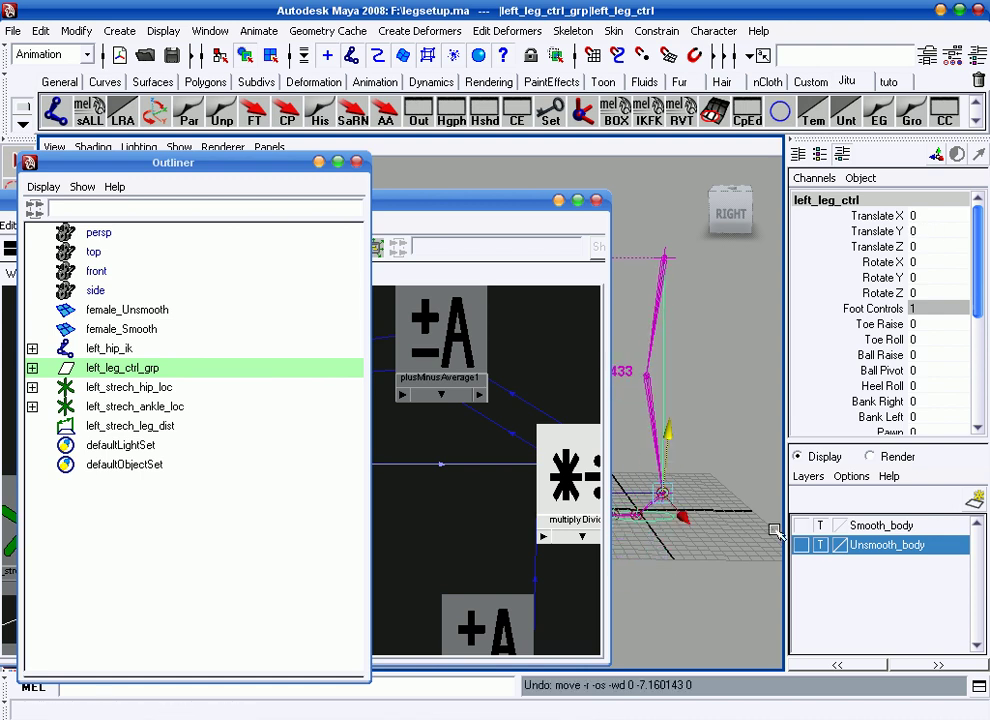
{"action": "left_click", "coordinate": [802, 548]}
Frame the leg in the side view and bring the Hypershade window forward
{"action": "key", "text": "space"}
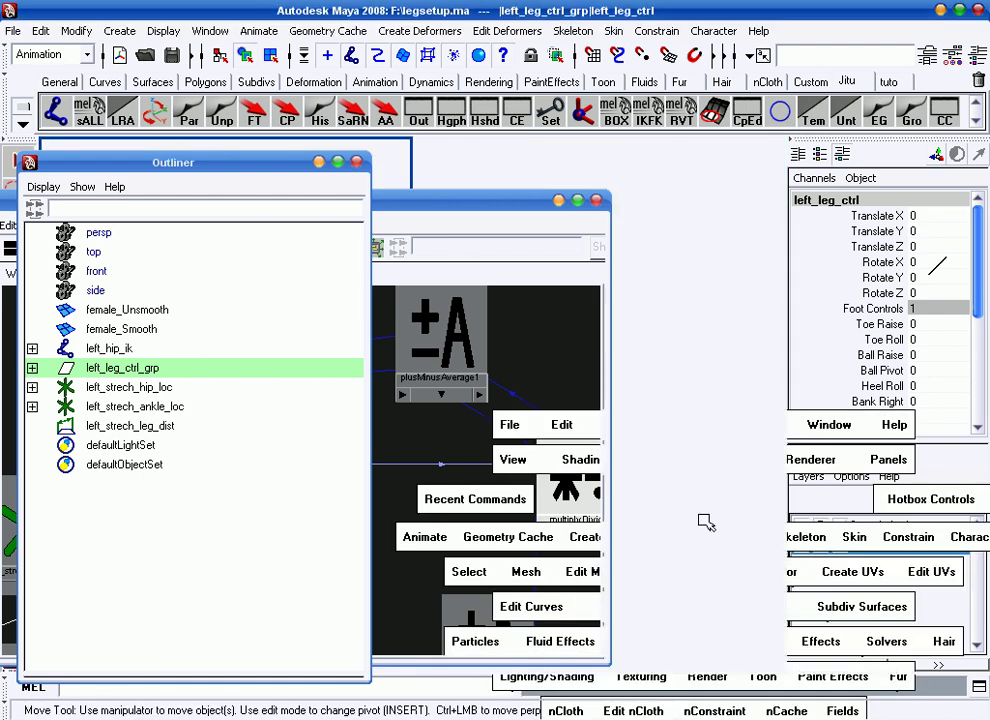
{"action": "middle_click_drag", "start_coordinate": [727, 509], "coordinate": [652, 400], "text": "alt"}
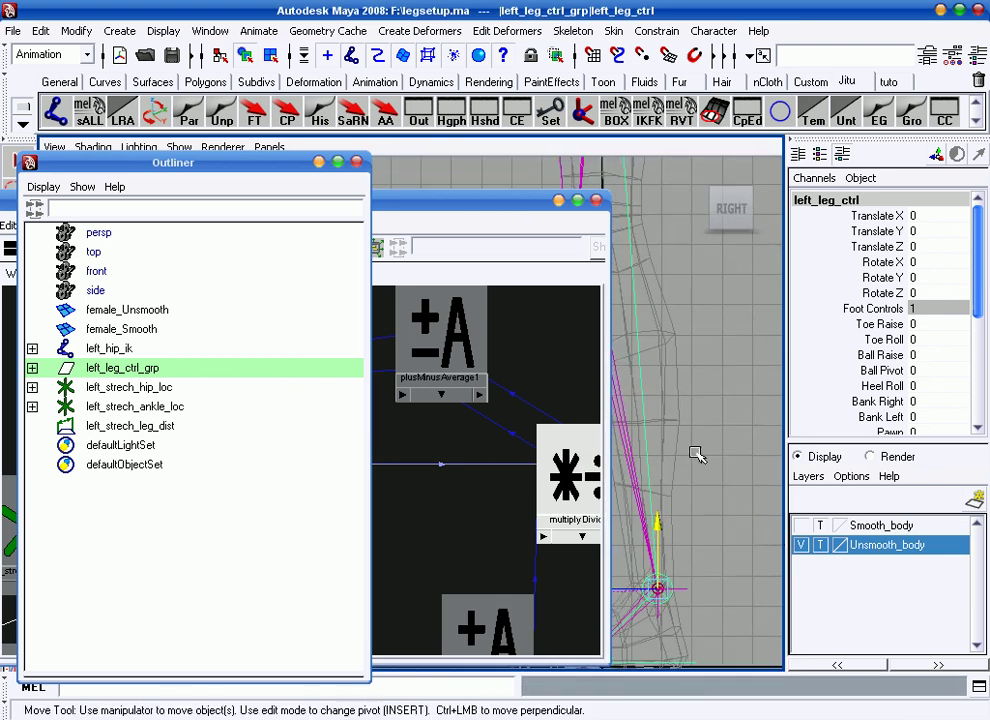
{"action": "right_click_drag", "start_coordinate": [694, 453], "coordinate": [720, 440], "text": "alt"}
{"action": "mouse_move", "coordinate": [720, 440]}
{"action": "middle_mouse_down", "text": "alt"}
{"action": "mouse_move", "coordinate": [739, 432]}
{"action": "mouse_move", "coordinate": [683, 413]}
{"action": "mouse_move", "coordinate": [676, 380]}
{"action": "middle_mouse_up", "text": "alt"}
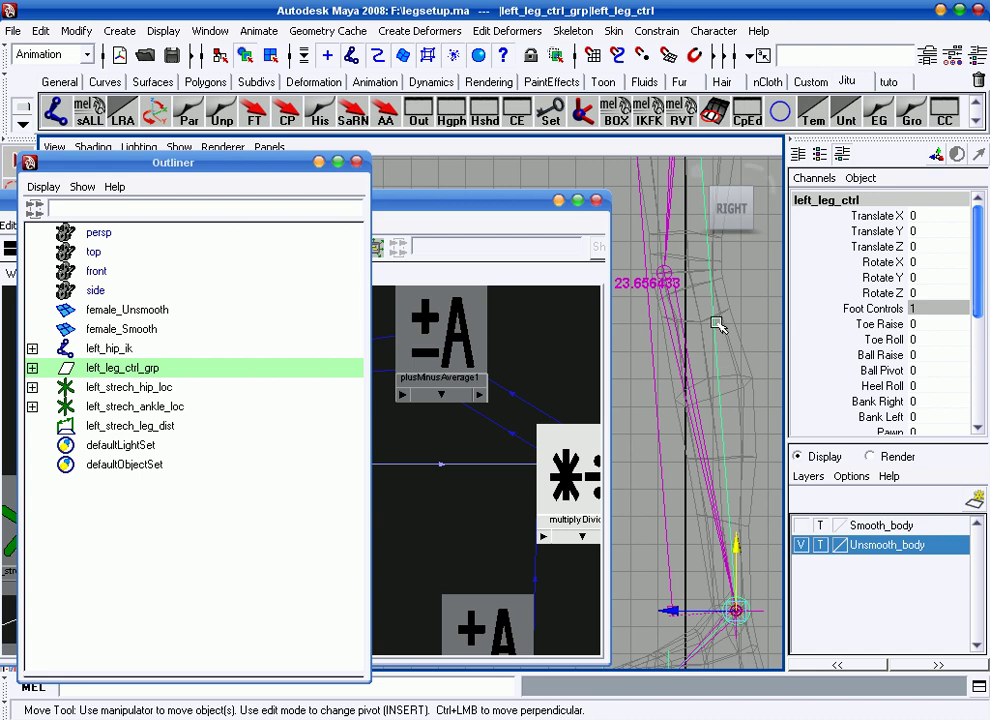
{"action": "mouse_move", "coordinate": [756, 462]}
{"action": "right_mouse_down", "text": "alt"}
{"action": "mouse_move", "coordinate": [692, 415]}
{"action": "mouse_move", "coordinate": [656, 371]}
{"action": "right_mouse_up", "text": "alt"}
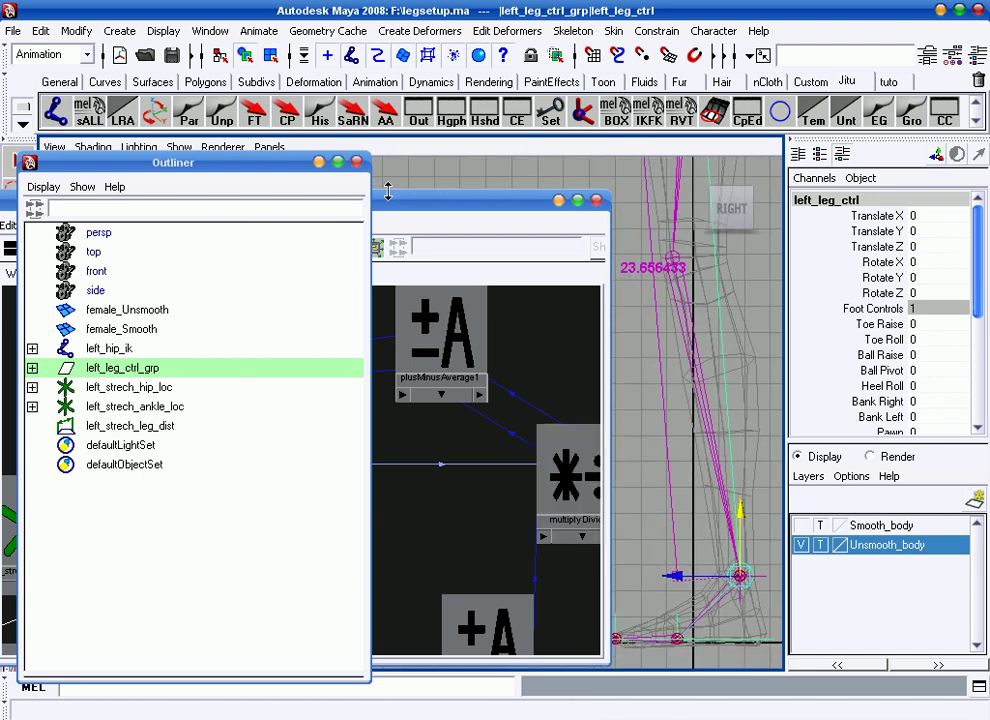
{"action": "left_click", "coordinate": [418, 538]}
Show perspective and side views, select left_leg_ctrl and list its Leg Strech, Auto Strech, Shorten Tolerance, Leg Scale attributes
{"action": "right_click_drag", "start_coordinate": [360, 541], "coordinate": [389, 530], "text": "alt"}
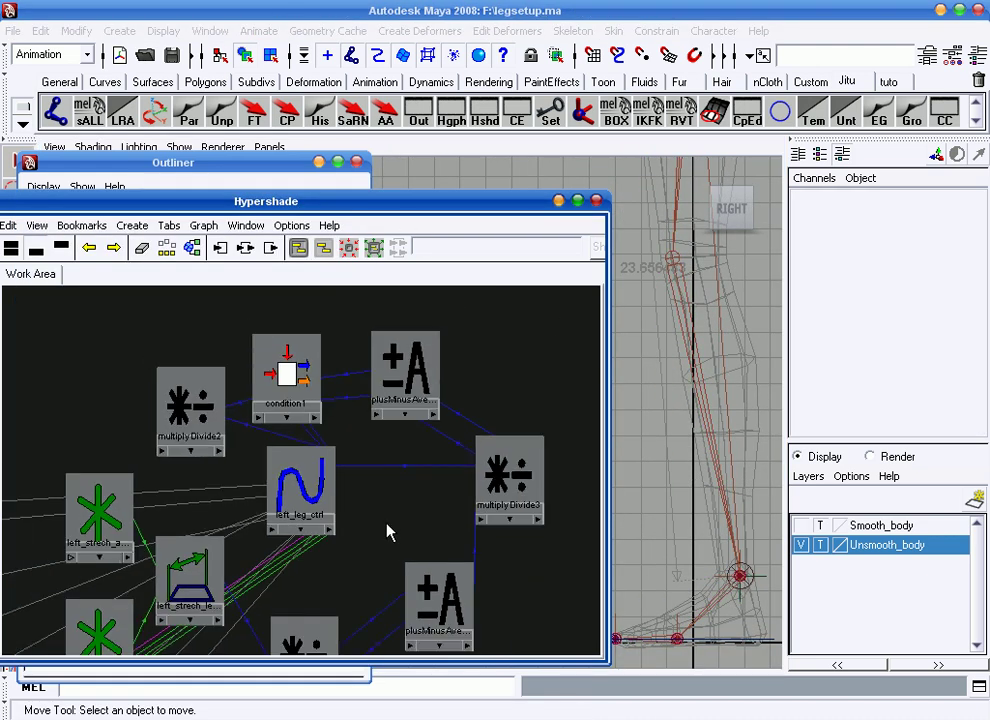
{"action": "middle_click_drag", "start_coordinate": [389, 530], "coordinate": [376, 504], "text": "alt"}
{"action": "key", "text": "space"}
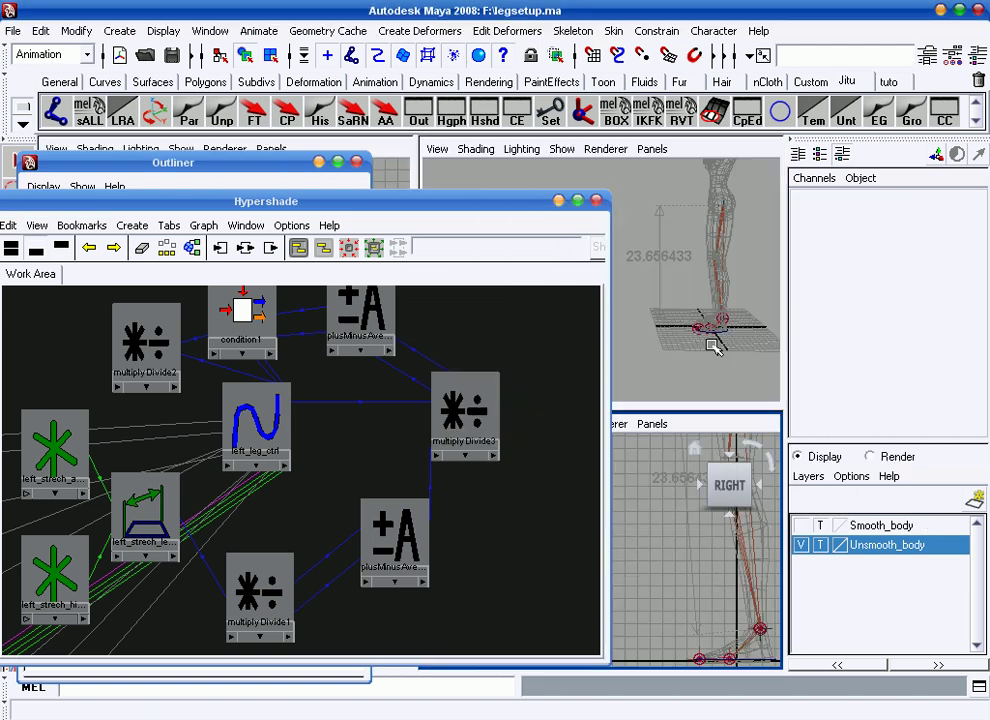
{"action": "right_click_drag", "start_coordinate": [737, 333], "coordinate": [736, 368], "text": "alt"}
{"action": "left_click", "coordinate": [712, 352]}
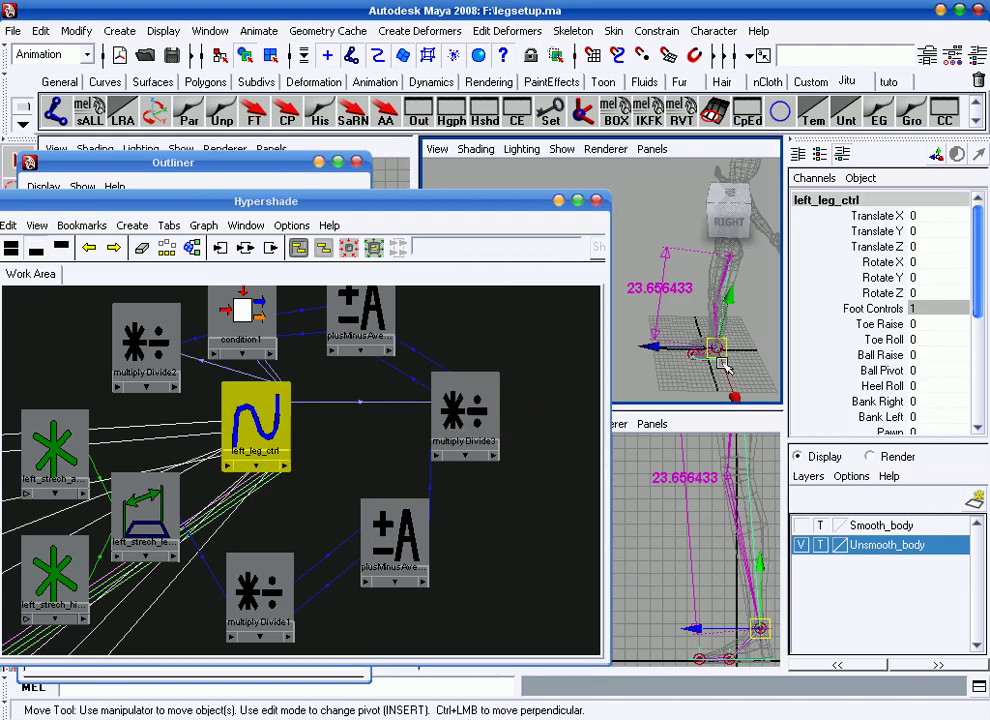
{"action": "scroll", "coordinate": [900, 360], "scroll_direction": "down", "scroll_amount": 3}
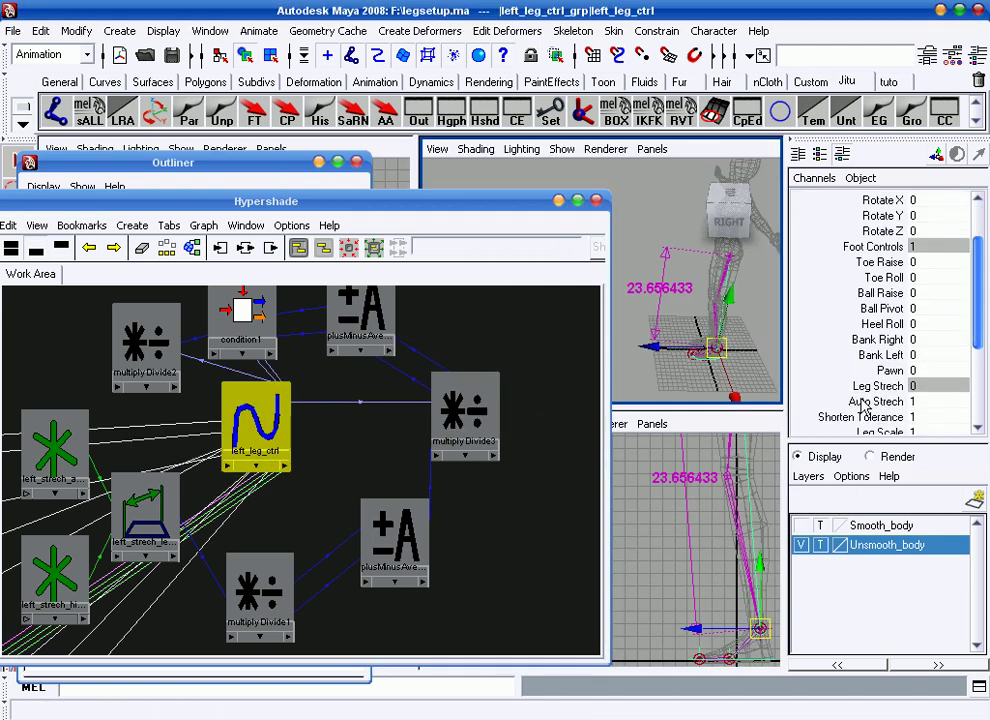
{"action": "scroll", "coordinate": [866, 395], "scroll_direction": "down", "scroll_amount": 1}
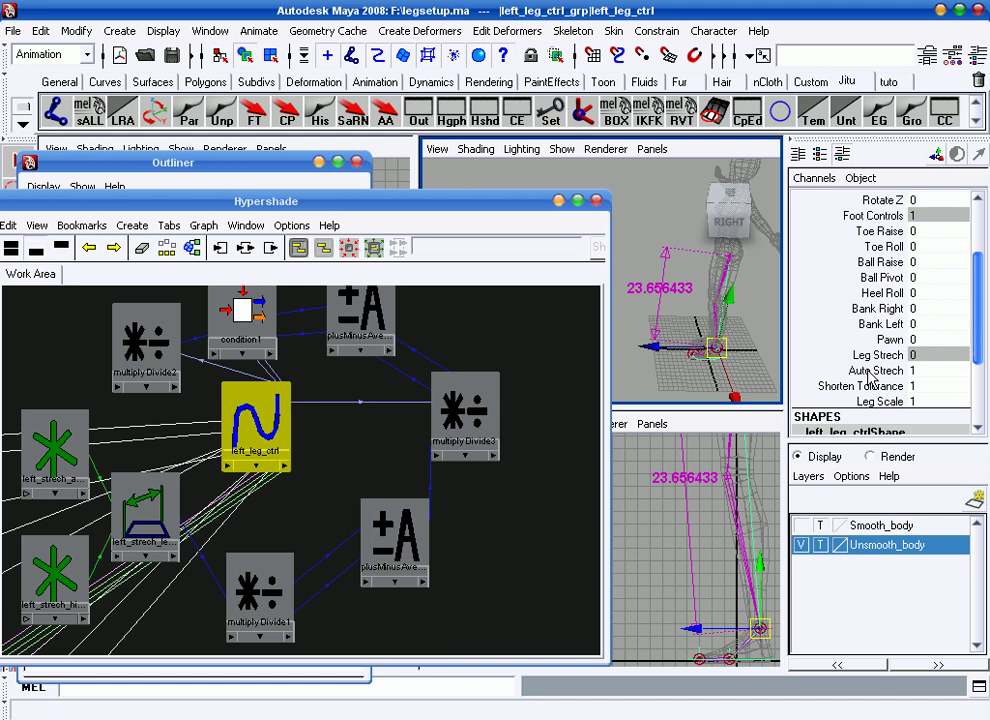
Set Auto Strech to 0 and test-pull left_leg_ctrl down in both views, then undo
{"action": "left_click", "coordinate": [929, 370]}
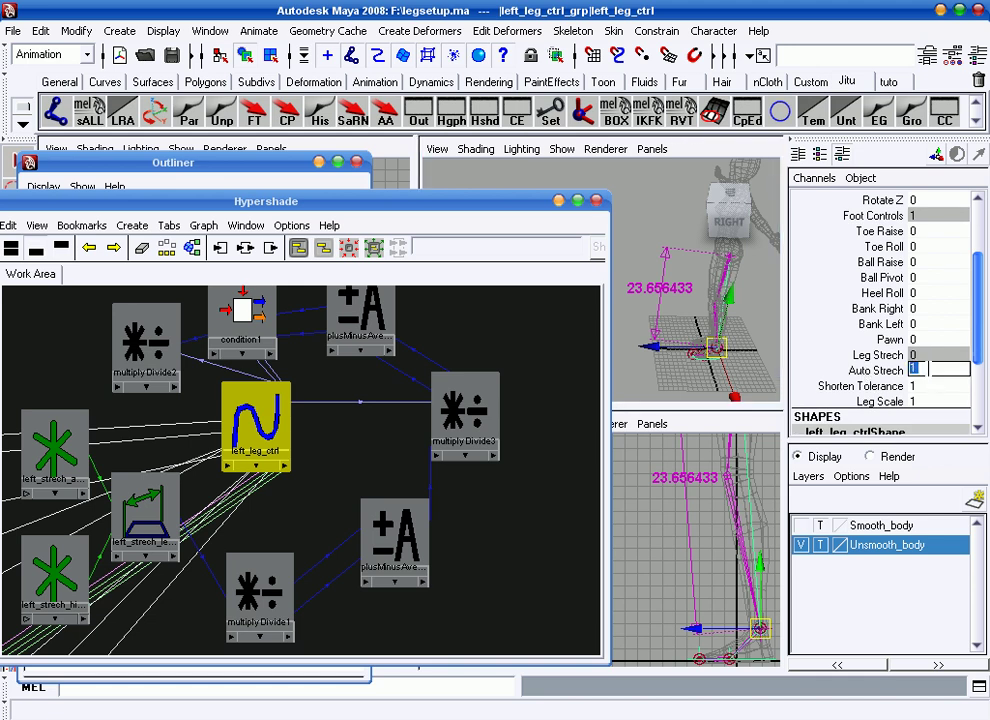
{"action": "type", "text": "0"}
{"action": "left_click", "coordinate": [765, 571]}
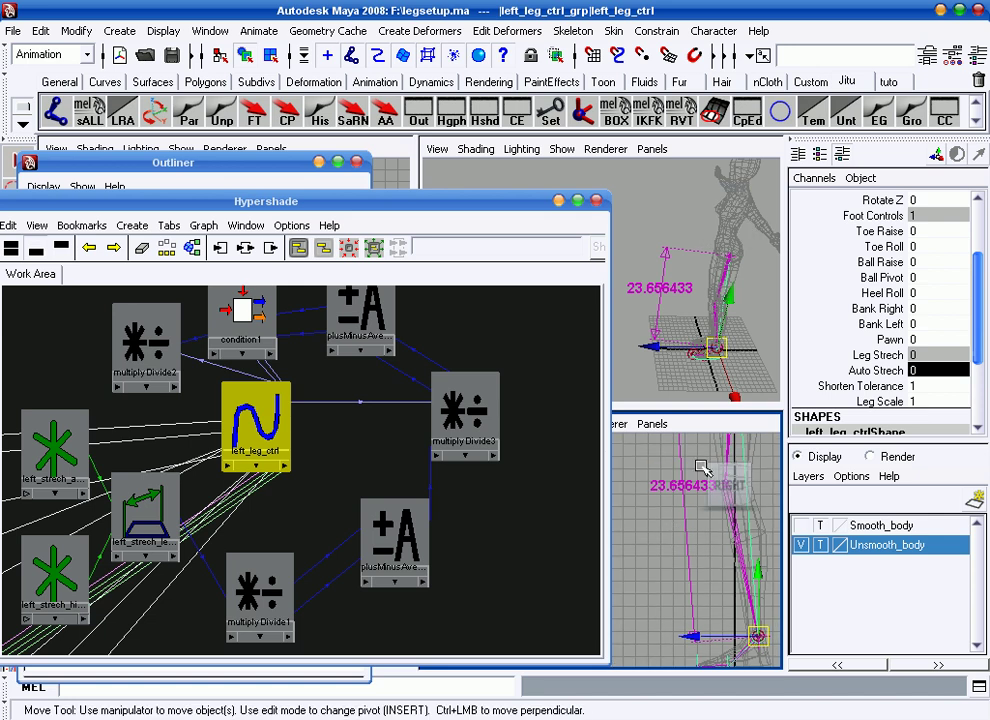
{"action": "left_click_drag", "start_coordinate": [759, 573], "coordinate": [751, 671]}
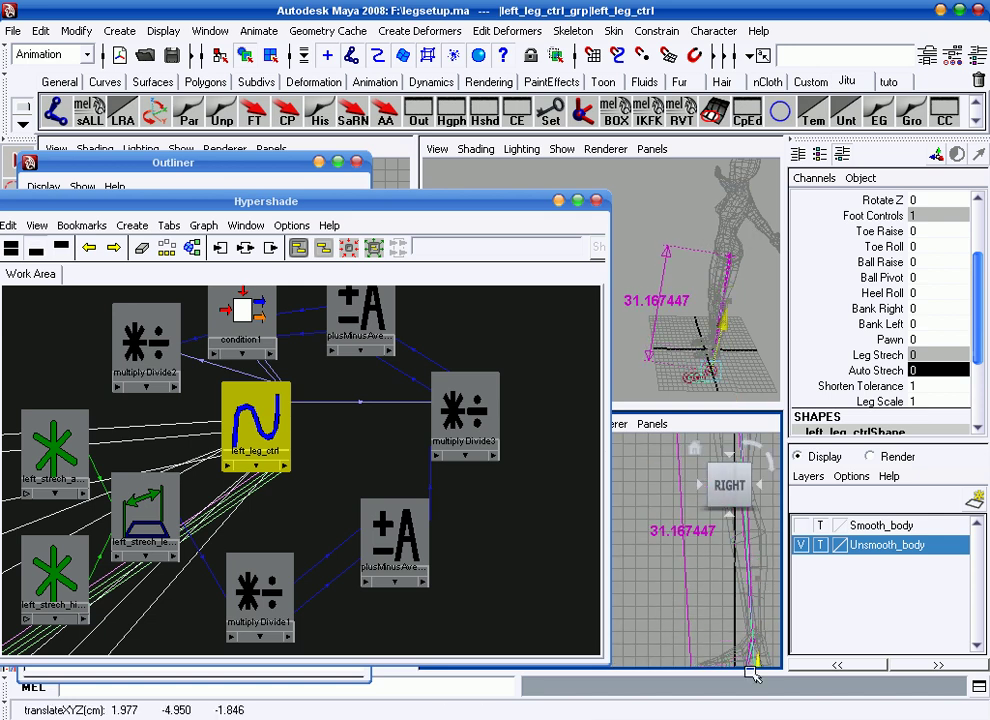
{"action": "key", "text": "space"}
{"action": "key", "text": "space"}
{"action": "left_click_drag", "start_coordinate": [677, 400], "coordinate": [665, 398], "text": "alt"}
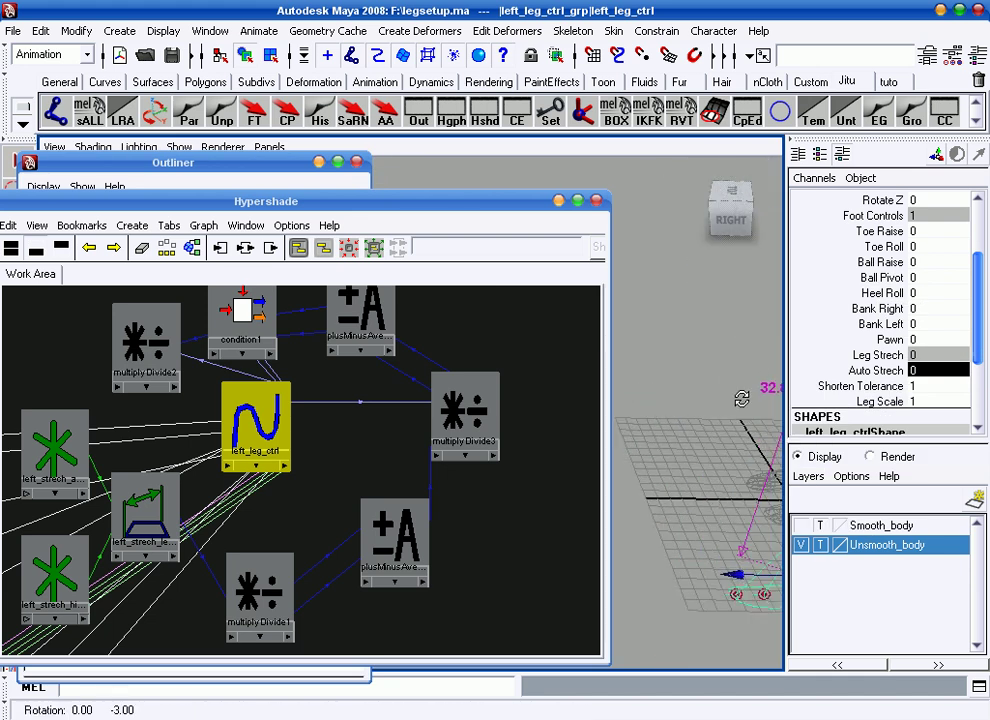
{"action": "right_click_drag", "start_coordinate": [665, 398], "coordinate": [677, 415], "text": "alt"}
{"action": "mouse_move", "coordinate": [677, 413]}
{"action": "left_mouse_down"}
{"action": "mouse_move", "coordinate": [685, 442]}
{"action": "mouse_move", "coordinate": [676, 519]}
{"action": "left_mouse_up"}
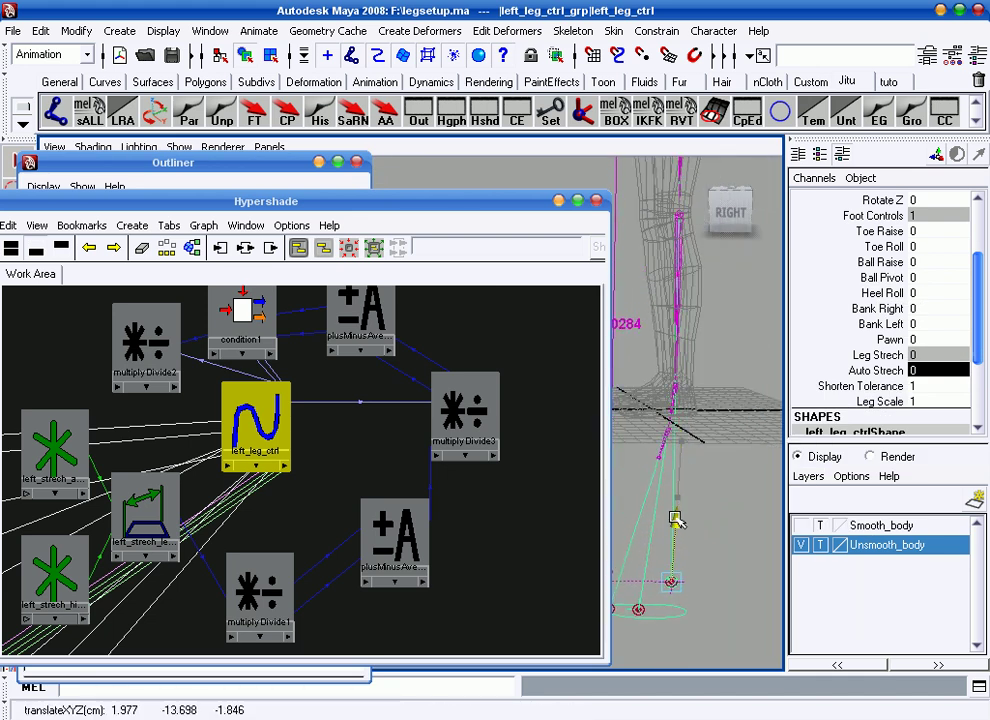
{"action": "key", "text": "ctrl+z"}
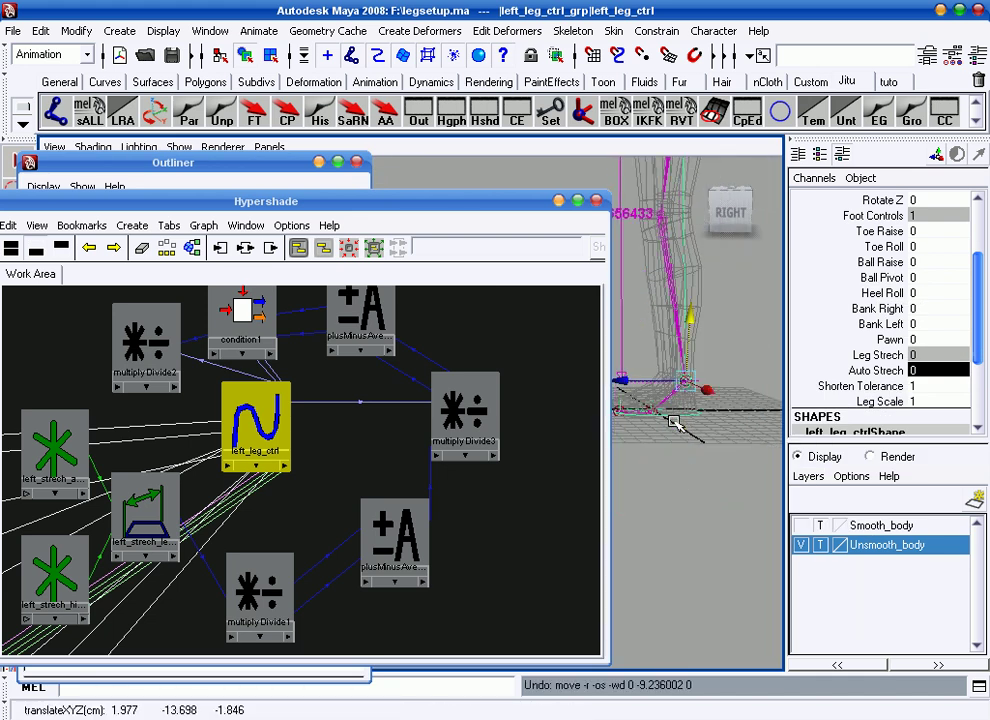
Move the Hypershade aside and raise the foot control slightly, giving distance 23.942378
{"action": "key", "text": "space"}
{"action": "left_click_drag", "start_coordinate": [718, 537], "coordinate": [692, 474]}
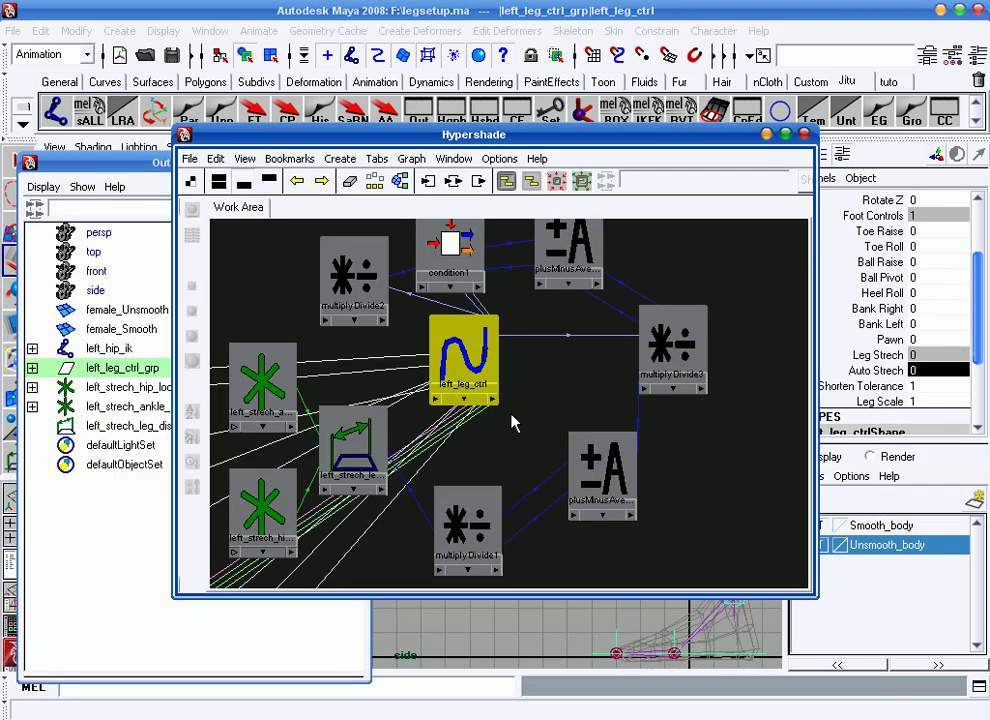
{"action": "left_click_drag", "start_coordinate": [590, 140], "coordinate": [342, 149]}
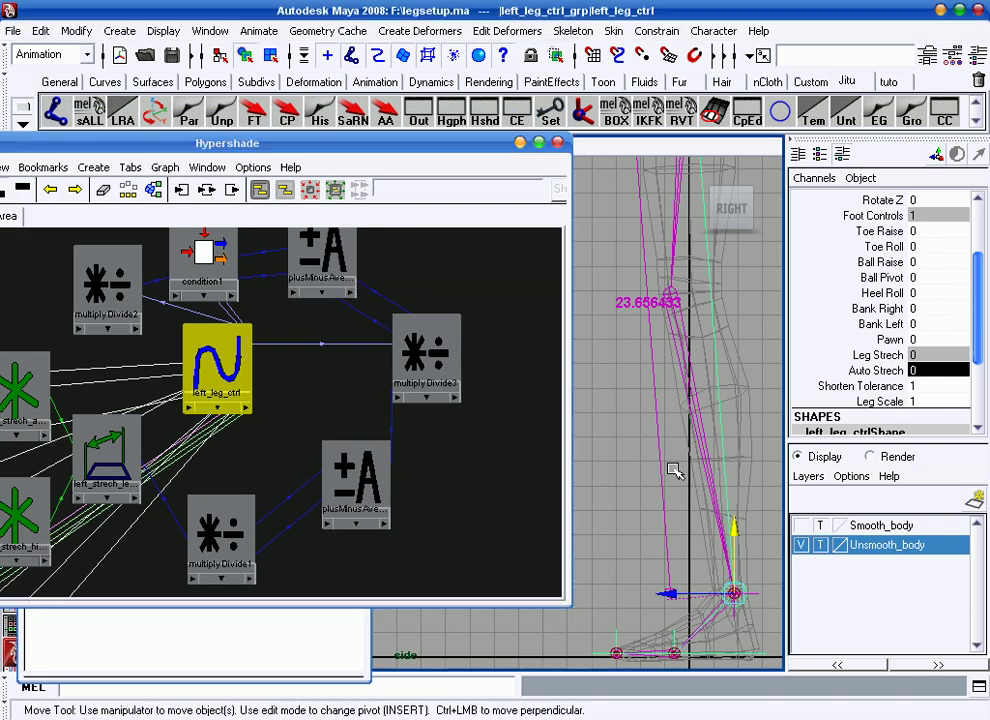
{"action": "middle_click_drag", "start_coordinate": [660, 435], "coordinate": [714, 441], "text": "alt"}
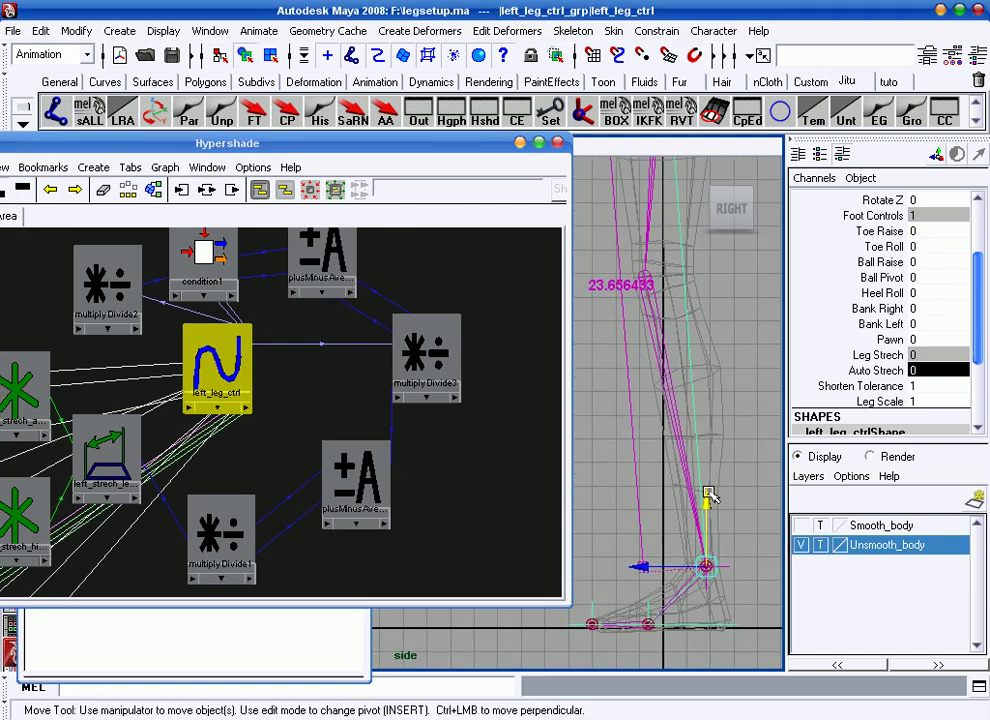
{"action": "left_click_drag", "start_coordinate": [710, 500], "coordinate": [710, 510]}
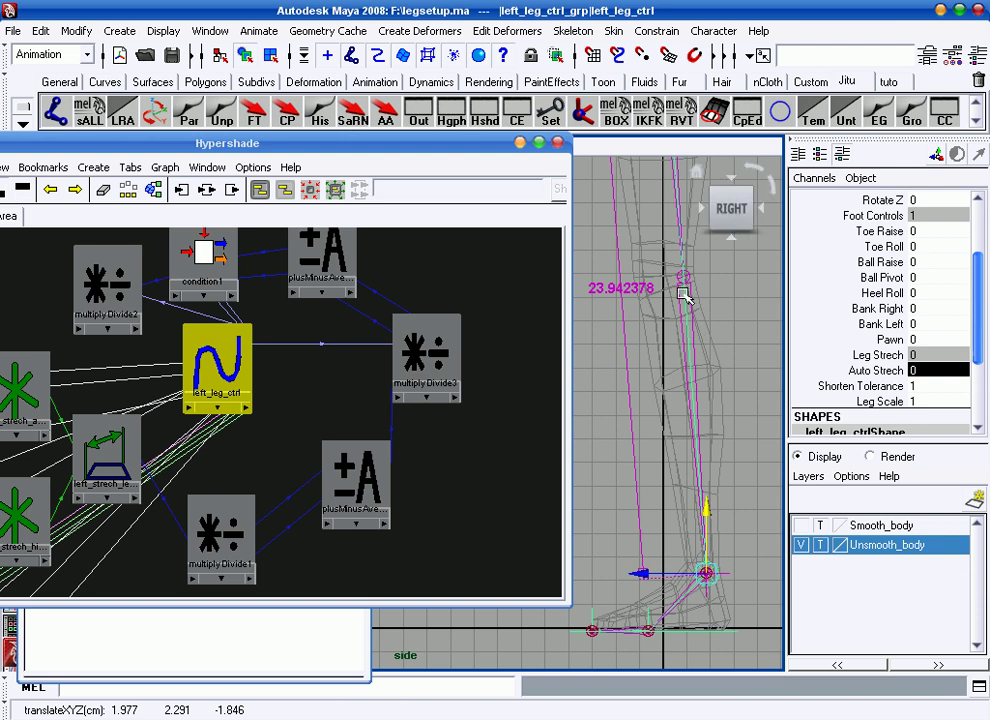
{"action": "left_click_drag", "start_coordinate": [708, 512], "coordinate": [710, 513]}
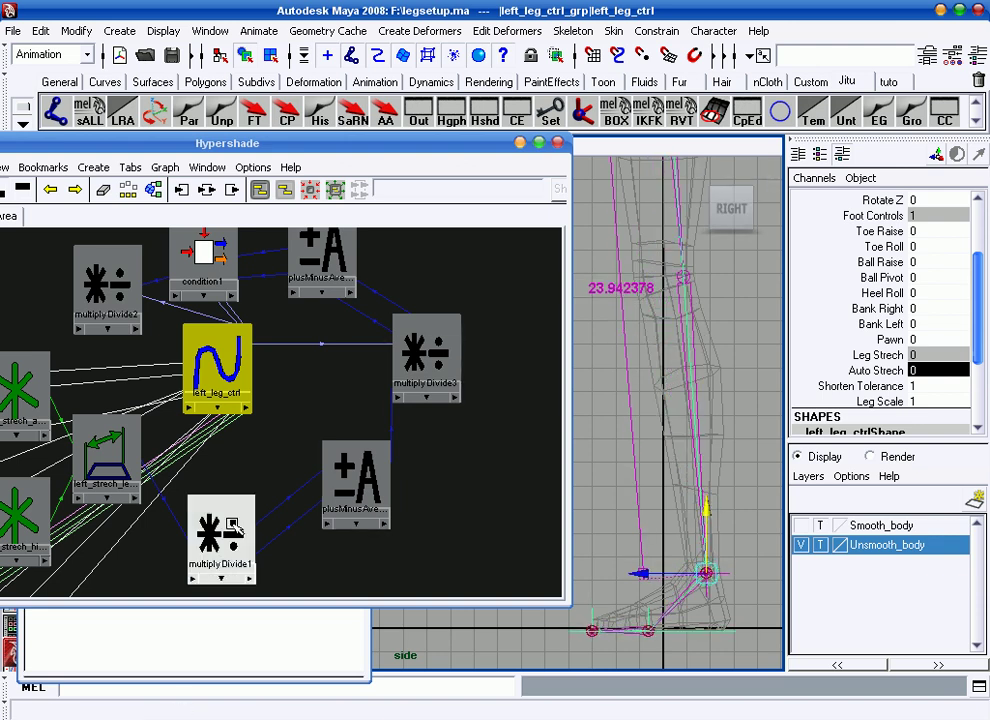
Move the left_leg_ctrl node to the lower left of the Hypershade graph
{"action": "left_click", "coordinate": [213, 522]}
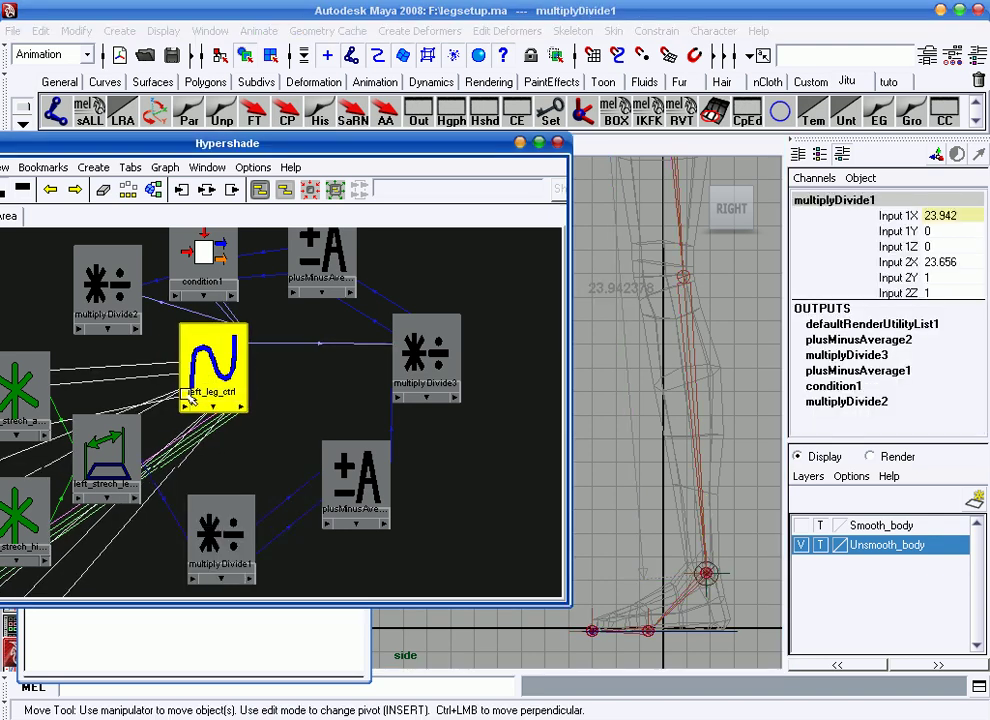
{"action": "left_click_drag", "start_coordinate": [214, 365], "coordinate": [25, 560]}
{"action": "scroll", "coordinate": [301, 458], "scroll_direction": "down", "scroll_amount": 2}
{"action": "scroll", "coordinate": [301, 458], "scroll_direction": "down", "scroll_amount": 1}
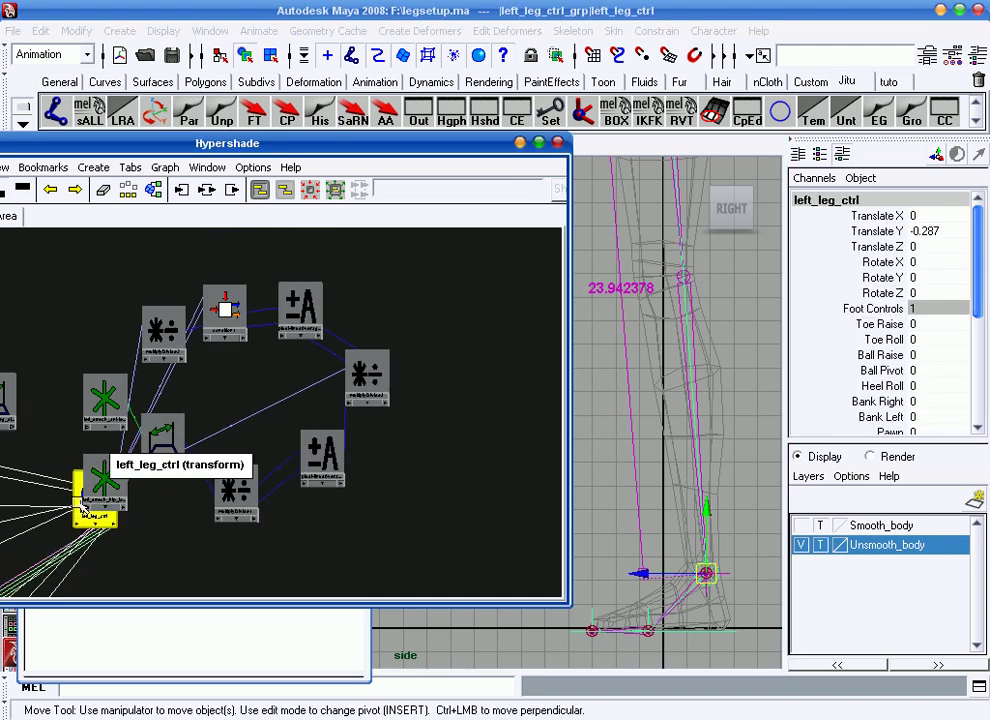
{"action": "left_click_drag", "start_coordinate": [76, 482], "coordinate": [10, 525]}
{"action": "scroll", "coordinate": [232, 508], "scroll_direction": "up", "scroll_amount": 1}
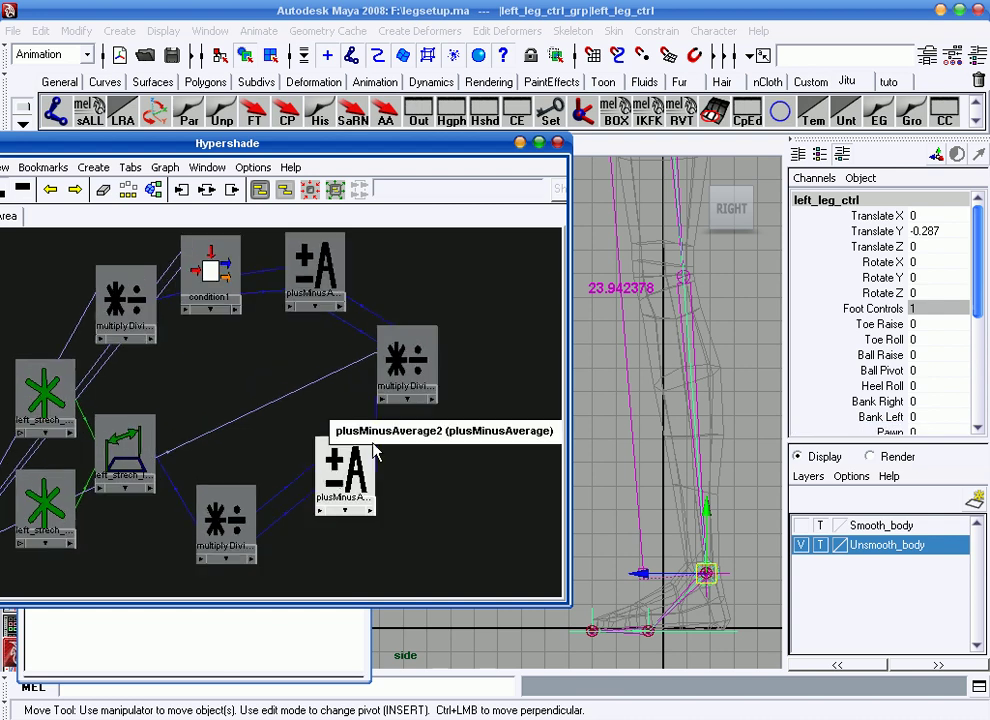
{"action": "scroll", "coordinate": [257, 415], "scroll_direction": "up", "scroll_amount": 2}
{"action": "middle_click_drag", "start_coordinate": [161, 420], "coordinate": [236, 398], "text": "alt"}
Move the left_strech_leg_distShape and multiplyDivide1 nodes lower in the graph
{"action": "left_click", "coordinate": [110, 352]}
{"action": "left_click_drag", "start_coordinate": [110, 352], "coordinate": [89, 487]}
{"action": "left_click", "coordinate": [280, 450]}
{"action": "left_click_drag", "start_coordinate": [280, 450], "coordinate": [265, 479]}
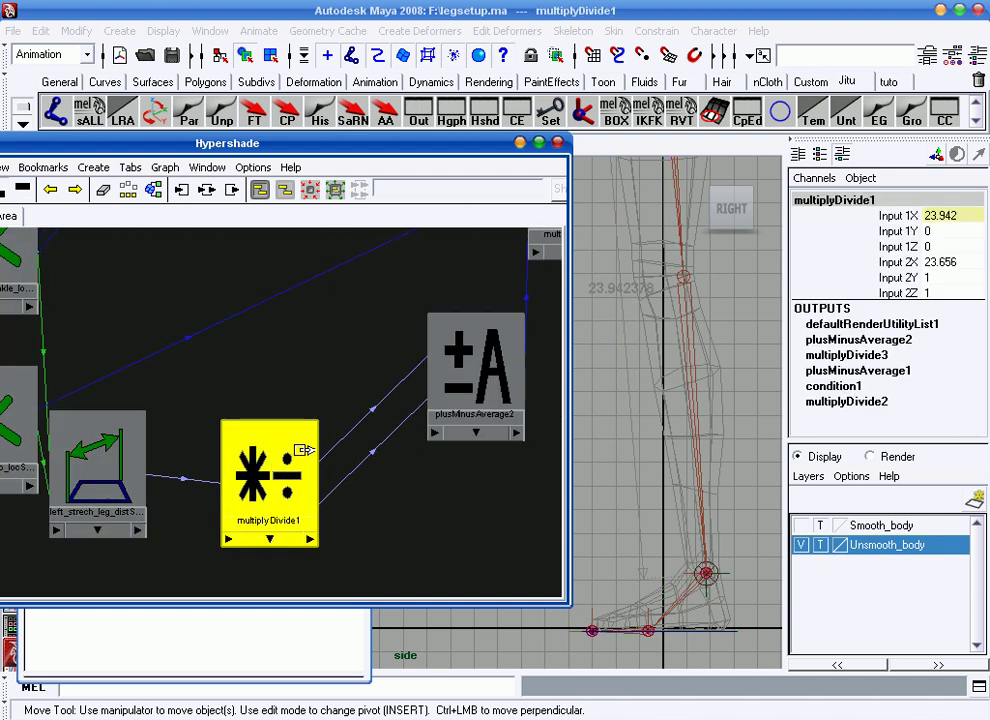
{"action": "middle_click_drag", "start_coordinate": [371, 441], "coordinate": [358, 430], "text": "alt"}
Set multiplyDivide1's Input 2 X to 23.942 to match Input 1 X
{"action": "key", "text": "ctrl+a"}
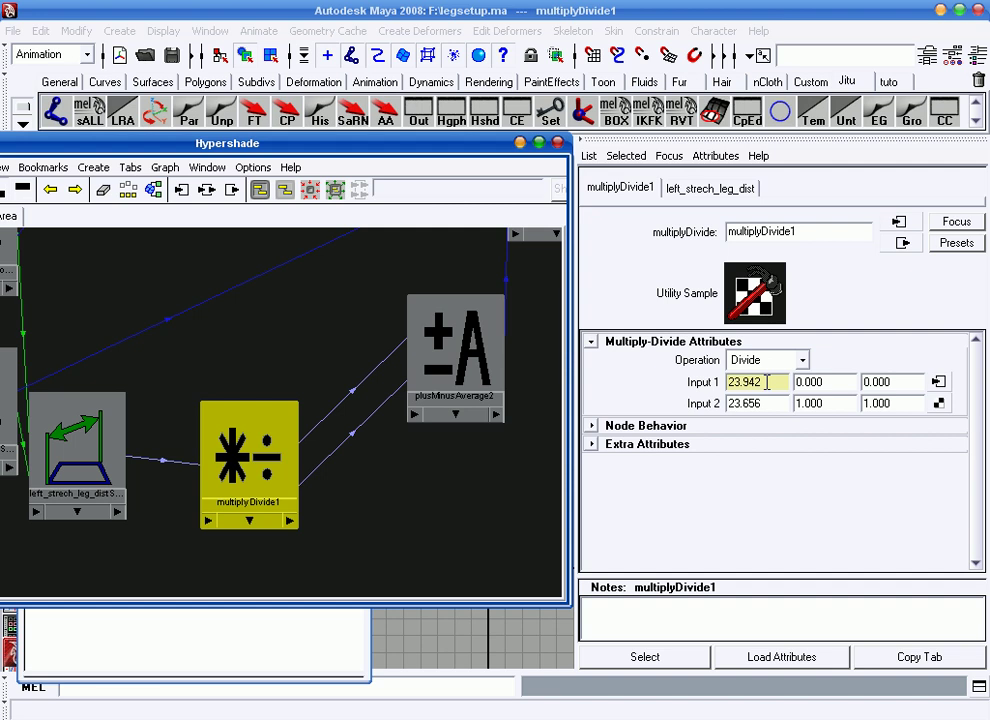
{"action": "left_click", "coordinate": [767, 382]}
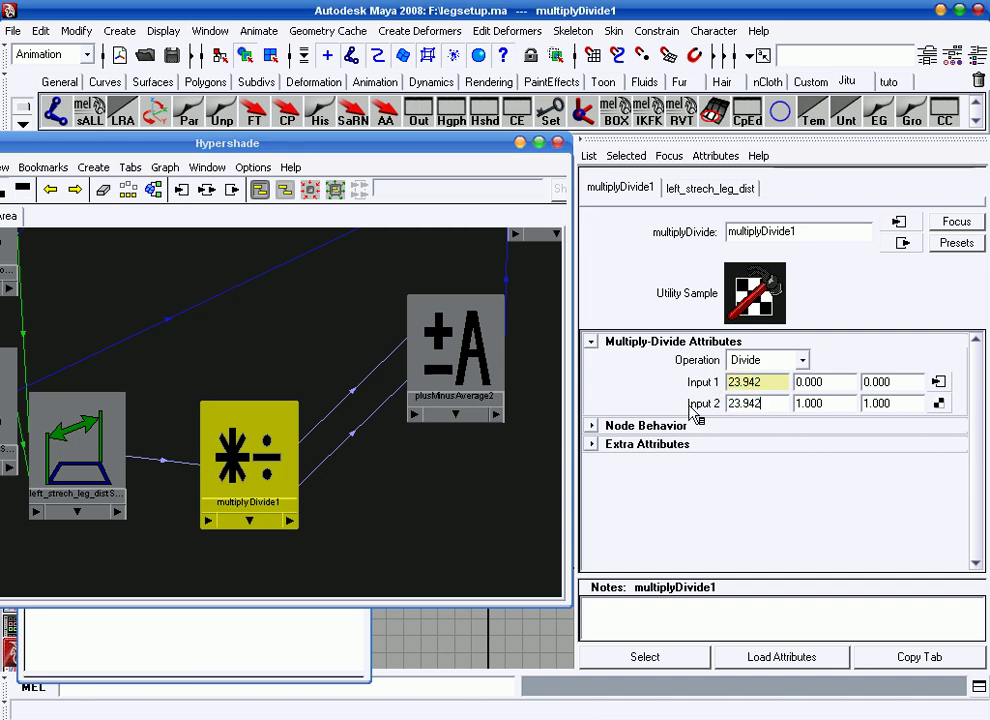
{"action": "left_click", "coordinate": [978, 54]}
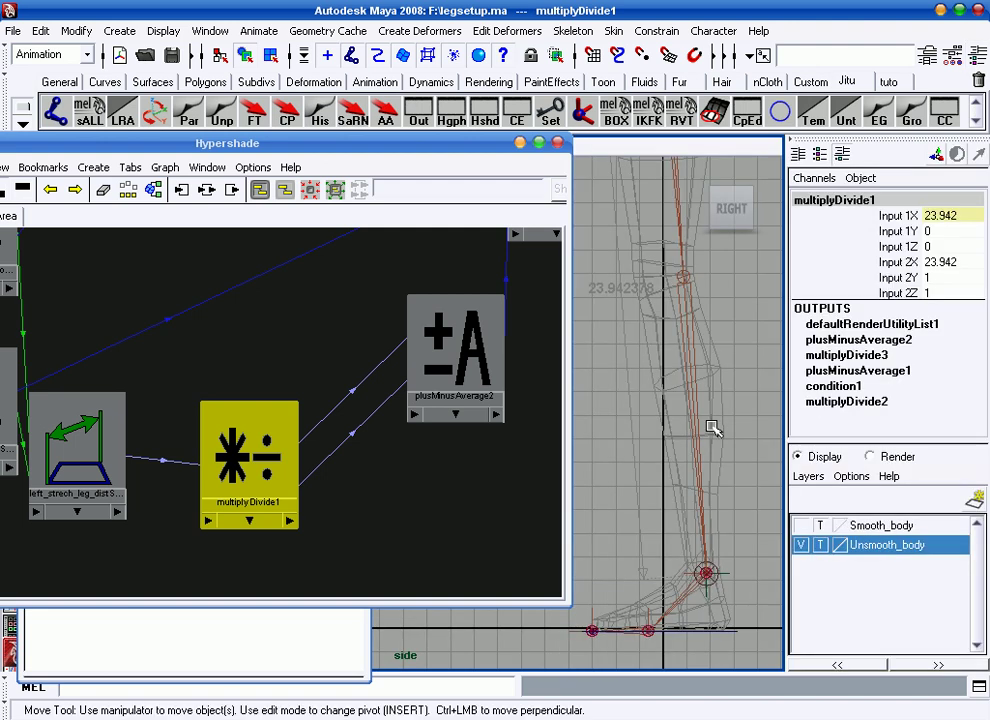
Set left_leg_ctrl's Translate Y to 0 in the perspective view
{"action": "key", "text": "space"}
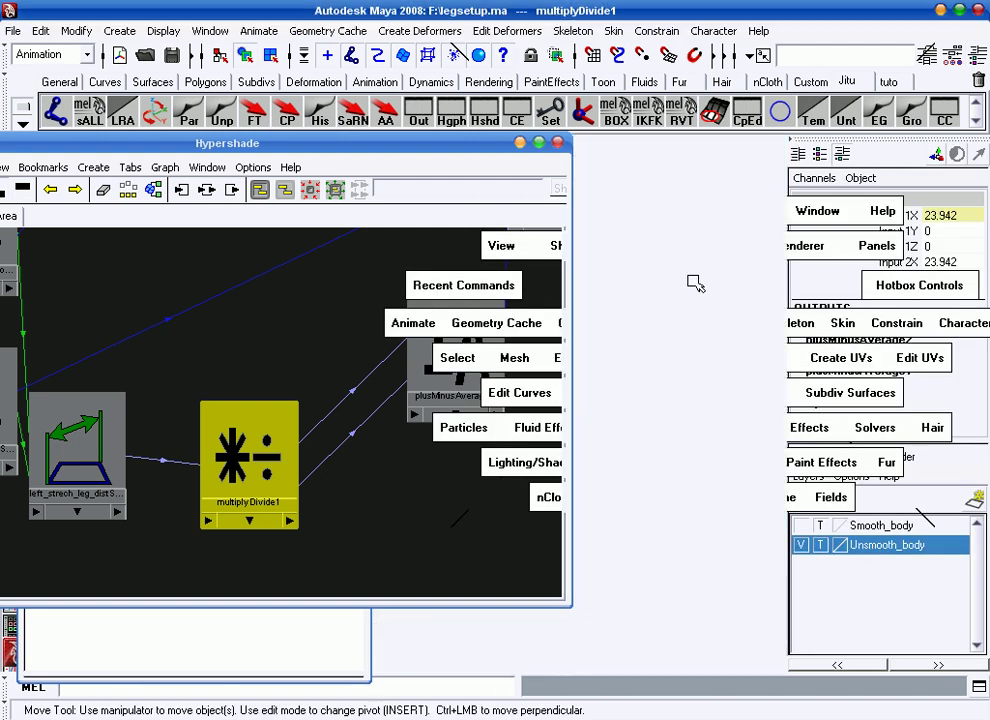
{"action": "left_click_drag", "start_coordinate": [694, 283], "coordinate": [669, 411]}
{"action": "left_click", "coordinate": [700, 460]}
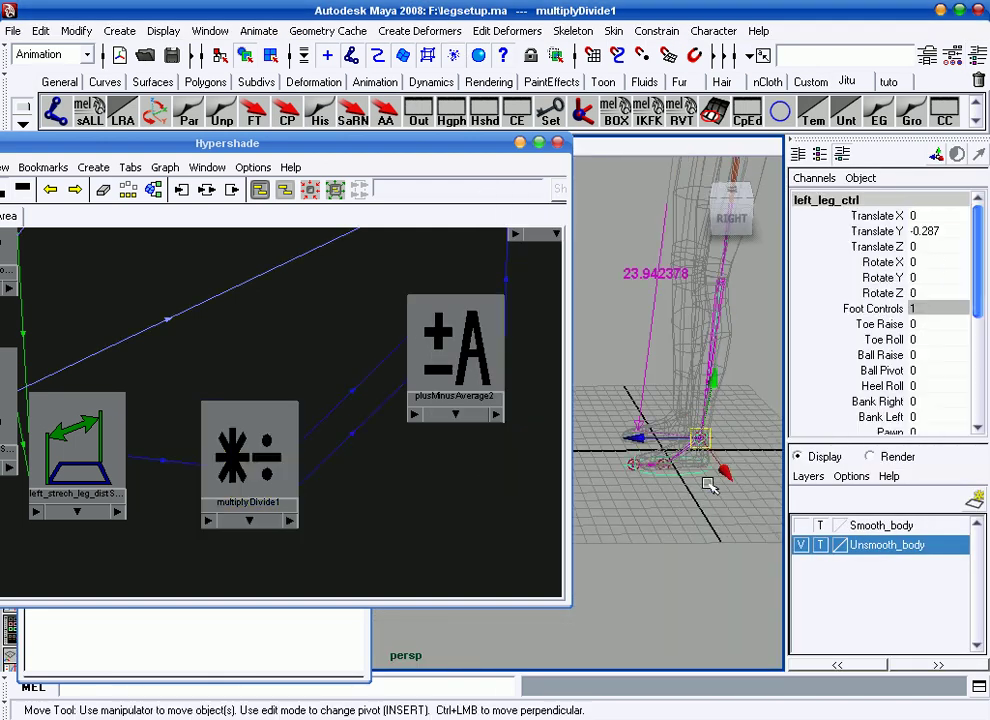
{"action": "double_click", "coordinate": [925, 229]}
{"action": "type", "text": "0"}
{"action": "key", "text": "Return"}
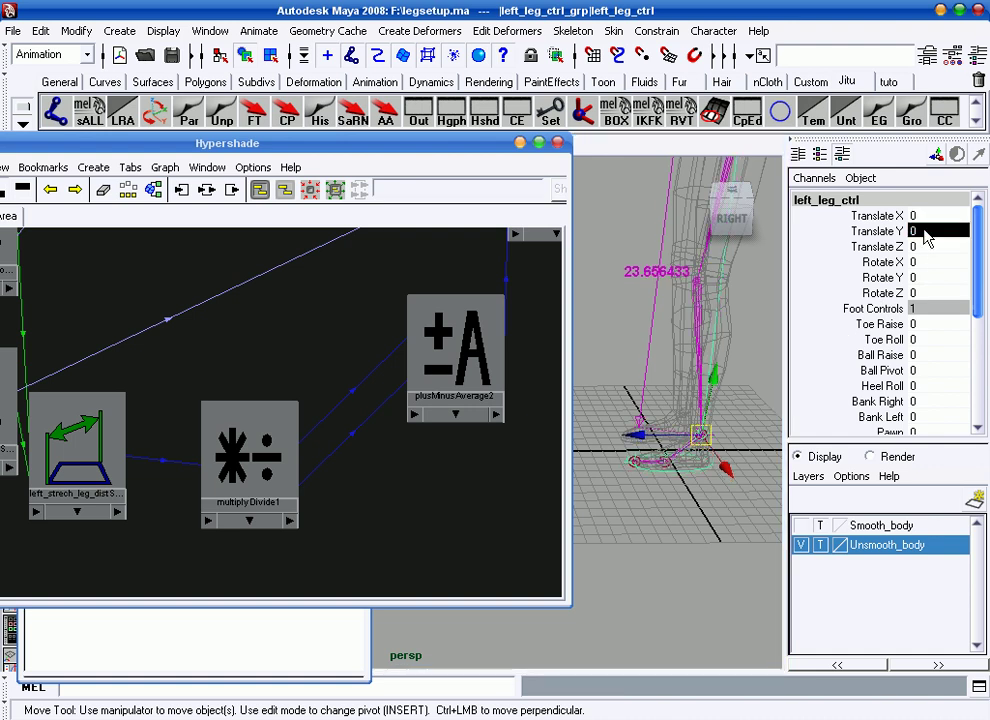
{"action": "scroll", "coordinate": [907, 357], "scroll_direction": "down", "scroll_amount": 2}
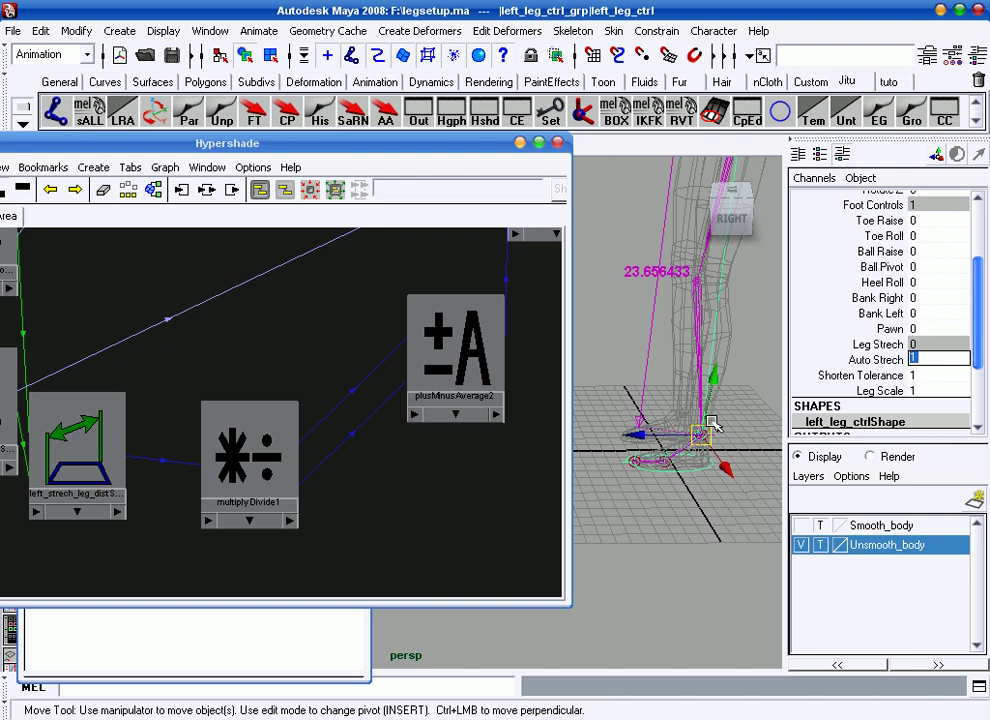
Test-pull the foot control down in the side view, then undo
{"action": "key", "text": "space"}
{"action": "key", "text": "space"}
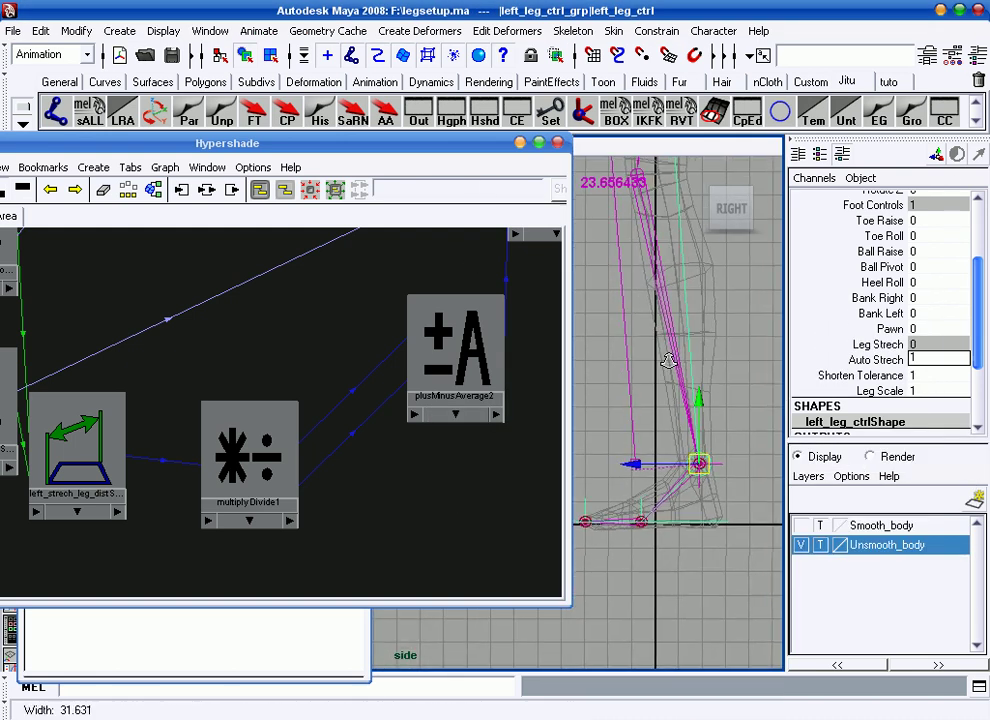
{"action": "middle_click_drag", "start_coordinate": [668, 360], "coordinate": [683, 427], "text": "alt"}
{"action": "right_click_drag", "start_coordinate": [734, 477], "coordinate": [645, 393], "text": "alt"}
{"action": "mouse_move", "coordinate": [675, 355]}
{"action": "right_mouse_down", "text": "alt"}
{"action": "mouse_move", "coordinate": [718, 387]}
{"action": "mouse_move", "coordinate": [719, 450]}
{"action": "right_mouse_up", "text": "alt"}
{"action": "left_click", "coordinate": [716, 451]}
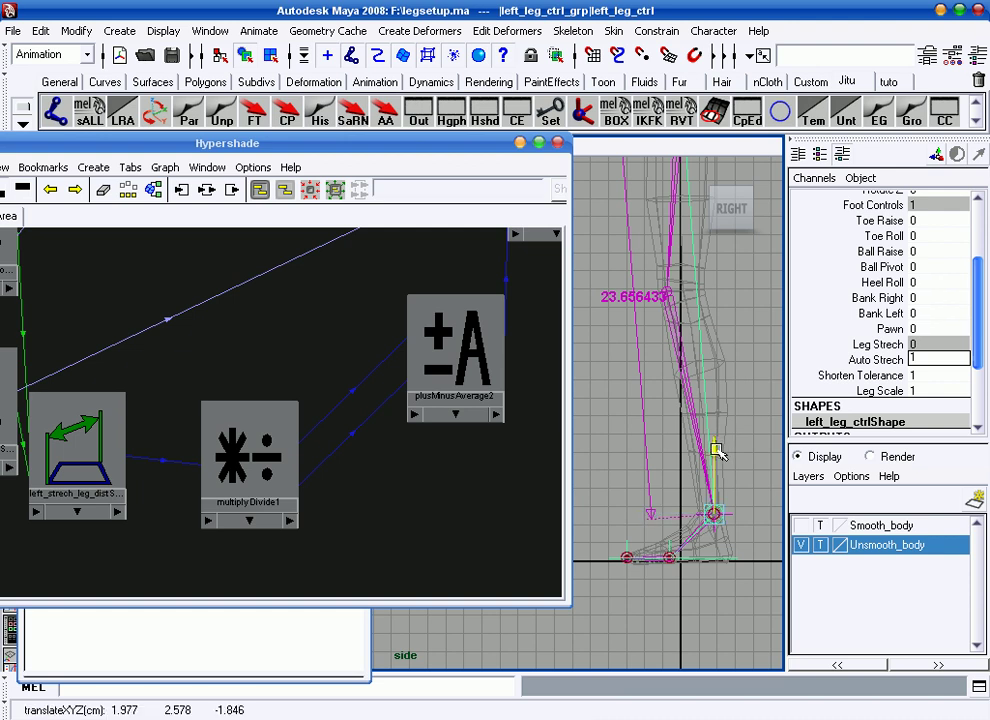
{"action": "mouse_move", "coordinate": [718, 455]}
{"action": "left_mouse_down"}
{"action": "mouse_move", "coordinate": [714, 630]}
{"action": "mouse_move", "coordinate": [712, 435]}
{"action": "mouse_move", "coordinate": [712, 585]}
{"action": "left_mouse_up"}
{"action": "key", "text": "ctrl+z"}
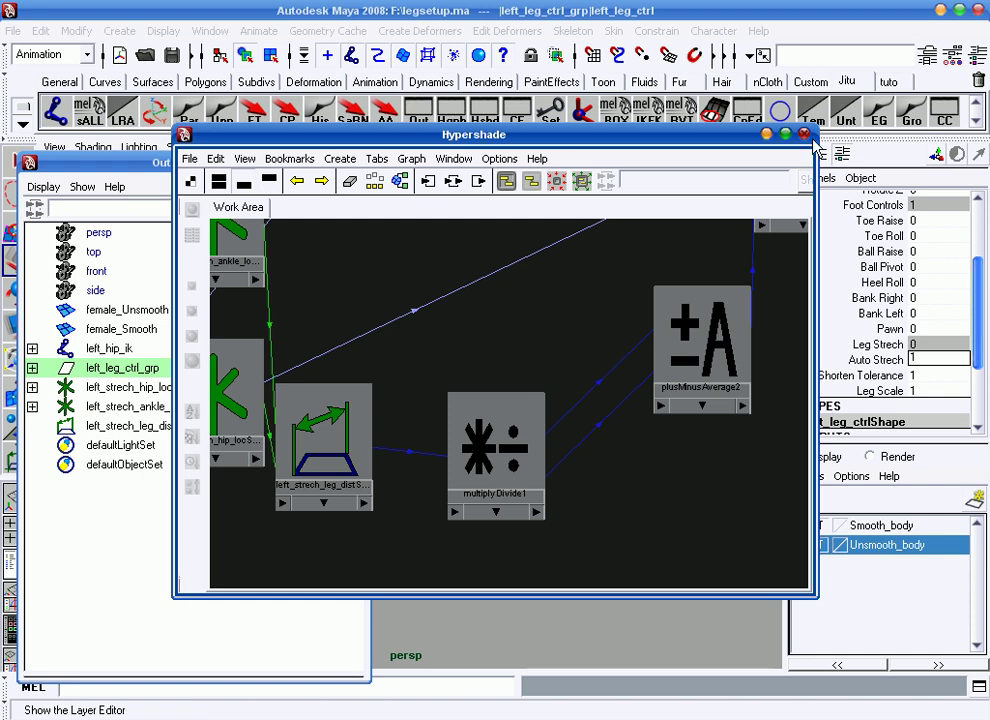
Close the Hypershade and undo the leg stretch test
{"action": "left_click", "coordinate": [809, 136]}
{"action": "mouse_move", "coordinate": [706, 318]}
{"action": "left_mouse_down", "text": "alt"}
{"action": "mouse_move", "coordinate": [656, 380]}
{"action": "mouse_move", "coordinate": [656, 349]}
{"action": "mouse_move", "coordinate": [639, 375]}
{"action": "mouse_move", "coordinate": [592, 404]}
{"action": "mouse_move", "coordinate": [590, 575]}
{"action": "mouse_move", "coordinate": [600, 483]}
{"action": "mouse_move", "coordinate": [585, 452]}
{"action": "mouse_move", "coordinate": [338, 305]}
{"action": "mouse_move", "coordinate": [413, 588]}
{"action": "mouse_move", "coordinate": [431, 541]}
{"action": "mouse_move", "coordinate": [597, 398]}
{"action": "mouse_move", "coordinate": [648, 415]}
{"action": "left_mouse_up", "text": "alt"}
{"action": "key", "text": "z"}
{"action": "key", "text": "z"}
Set left_leg_ctrl's Shorten Tolerance to 0.5
{"action": "left_click", "coordinate": [875, 359]}
{"action": "scroll", "coordinate": [809, 323], "scroll_direction": "down", "scroll_amount": 2}
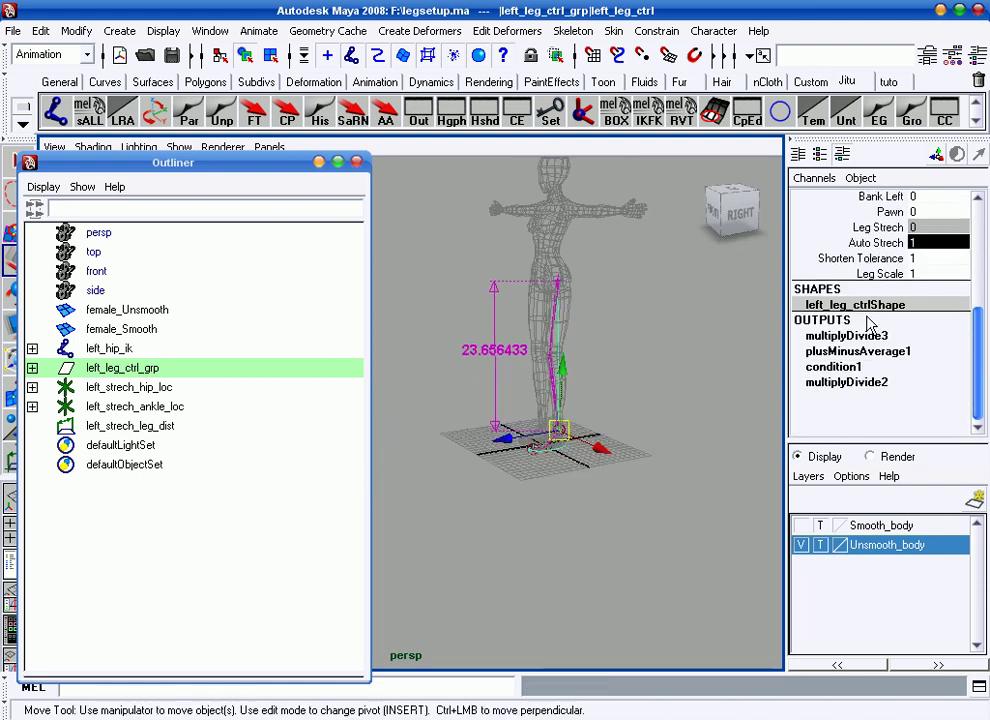
{"action": "left_click_drag", "start_coordinate": [533, 357], "coordinate": [559, 369], "text": "alt"}
{"action": "right_click_drag", "start_coordinate": [559, 369], "coordinate": [662, 440], "text": "alt"}
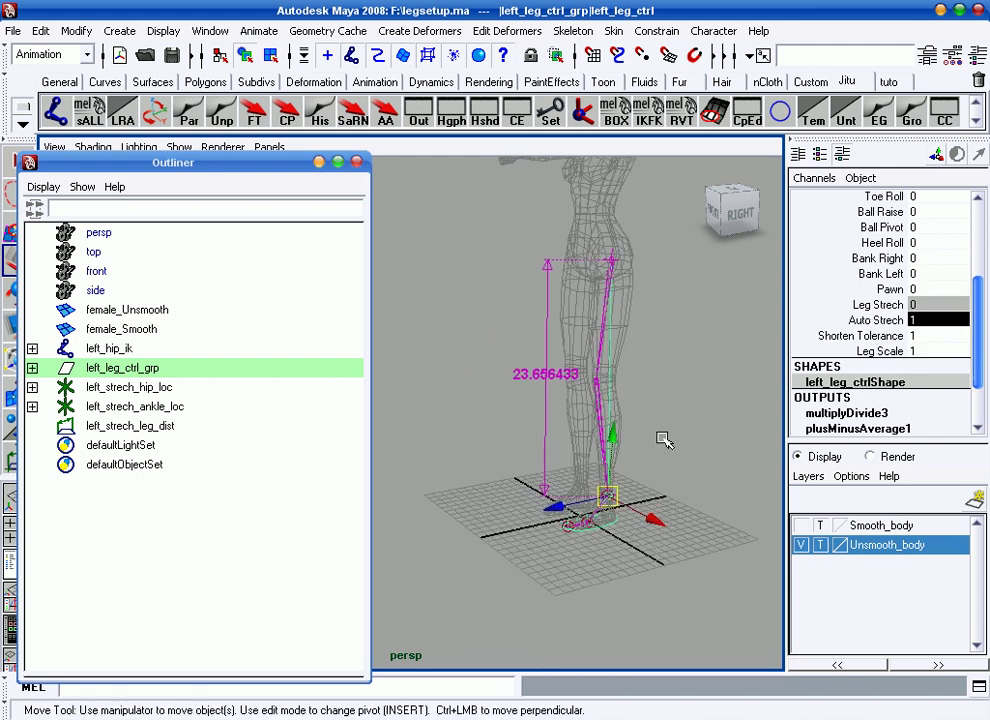
{"action": "double_click", "coordinate": [916, 335]}
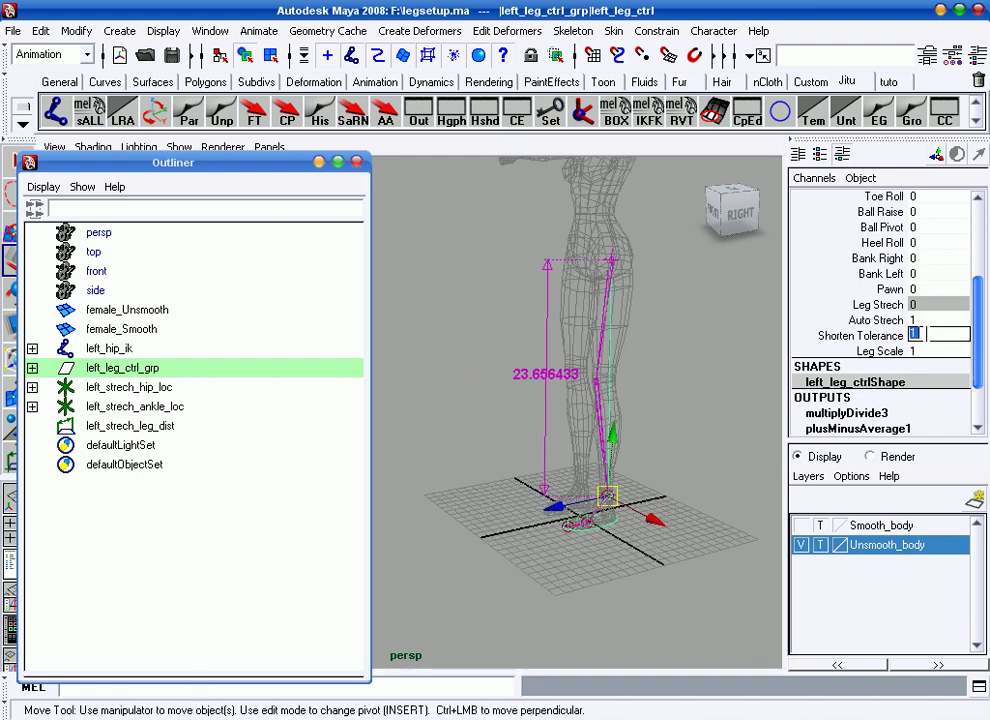
{"action": "type", "text": "0.5"}
{"action": "key", "text": "Return"}
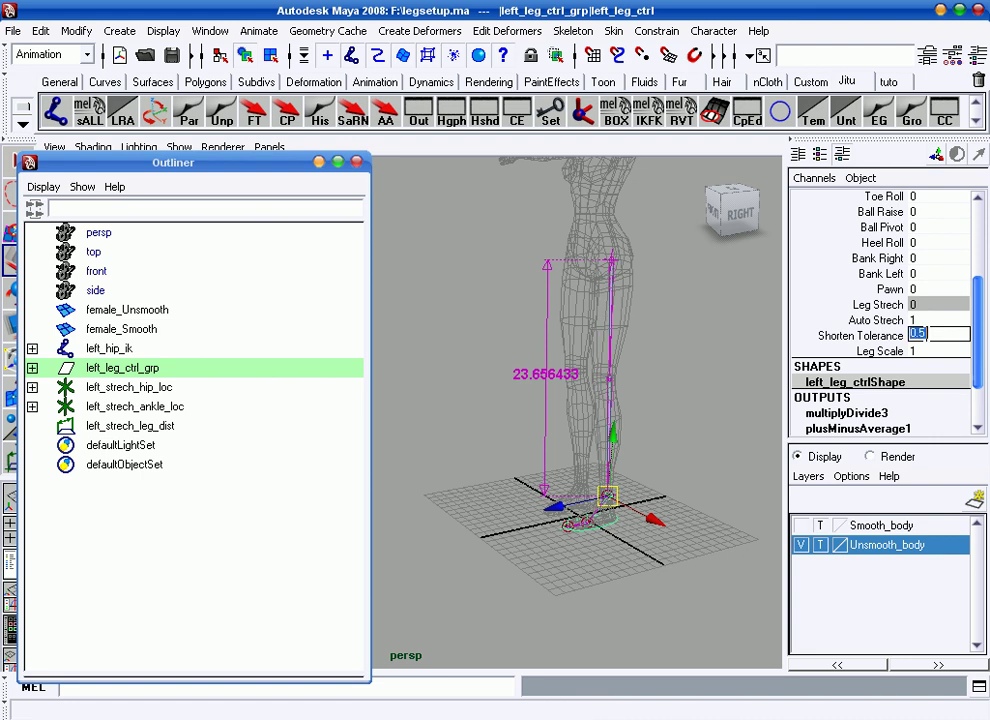
Test-raise the foot control twice, undoing each, then set Shorten Tolerance back to 1
{"action": "left_click_drag", "start_coordinate": [652, 460], "coordinate": [580, 437], "text": "alt"}
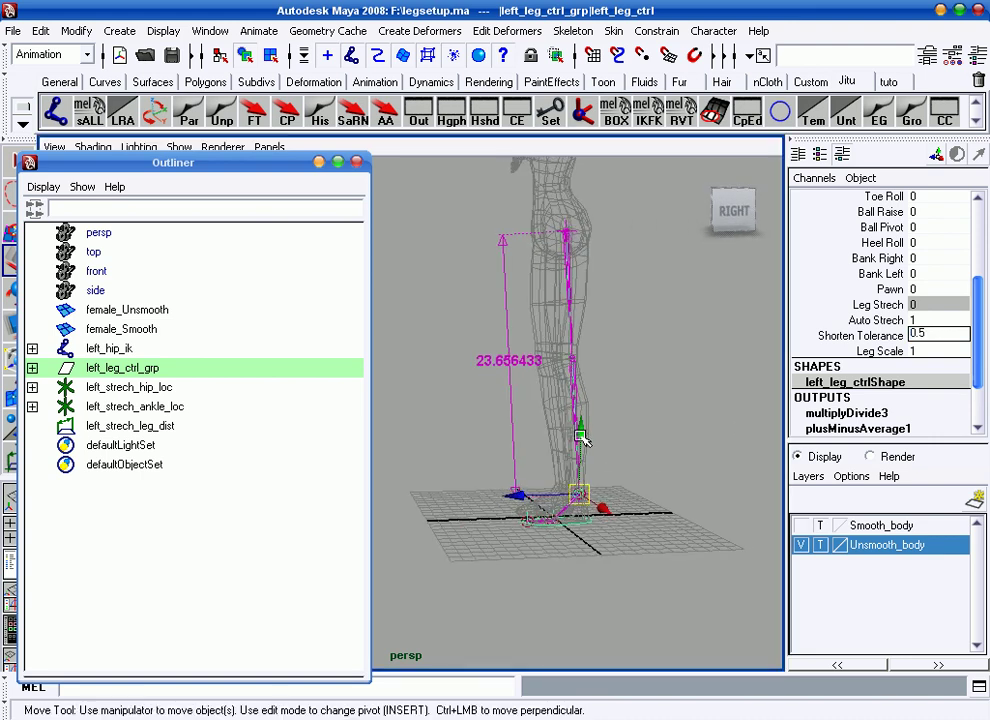
{"action": "right_click_drag", "start_coordinate": [583, 440], "coordinate": [548, 442], "text": "alt"}
{"action": "mouse_move", "coordinate": [601, 475]}
{"action": "left_mouse_down"}
{"action": "mouse_move", "coordinate": [597, 487]}
{"action": "mouse_move", "coordinate": [619, 424]}
{"action": "mouse_move", "coordinate": [628, 272]}
{"action": "left_mouse_up"}
{"action": "key", "text": "ctrl+z"}
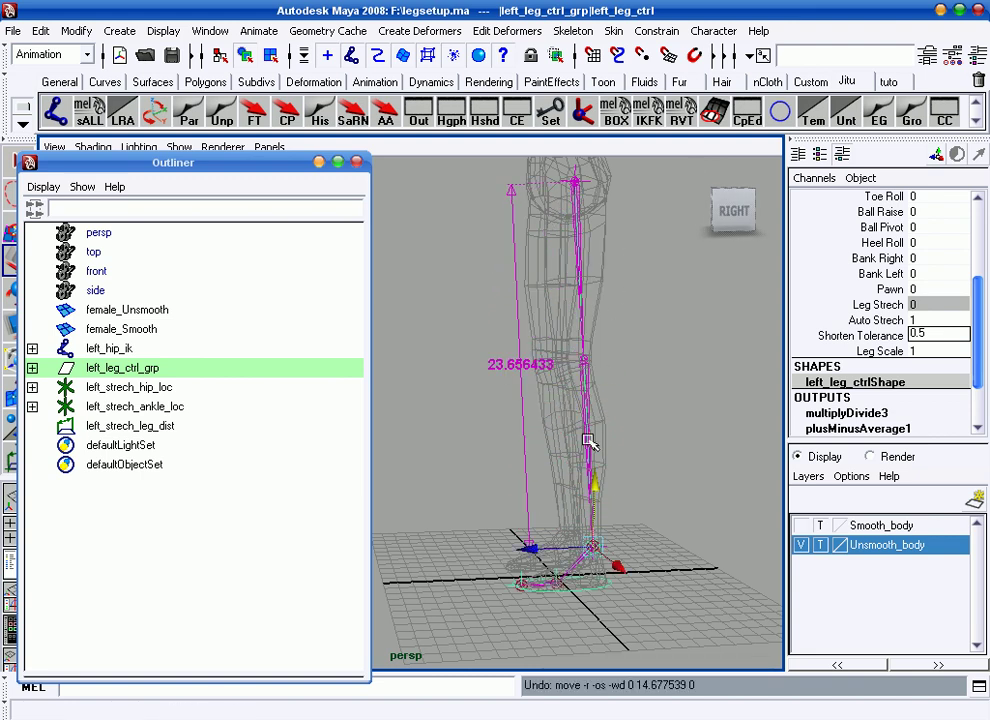
{"action": "mouse_move", "coordinate": [598, 488]}
{"action": "left_mouse_down"}
{"action": "mouse_move", "coordinate": [601, 404]}
{"action": "mouse_move", "coordinate": [623, 309]}
{"action": "mouse_move", "coordinate": [612, 311]}
{"action": "mouse_move", "coordinate": [602, 262]}
{"action": "left_mouse_up"}
{"action": "key", "text": "ctrl+z"}
{"action": "double_click", "coordinate": [926, 335]}
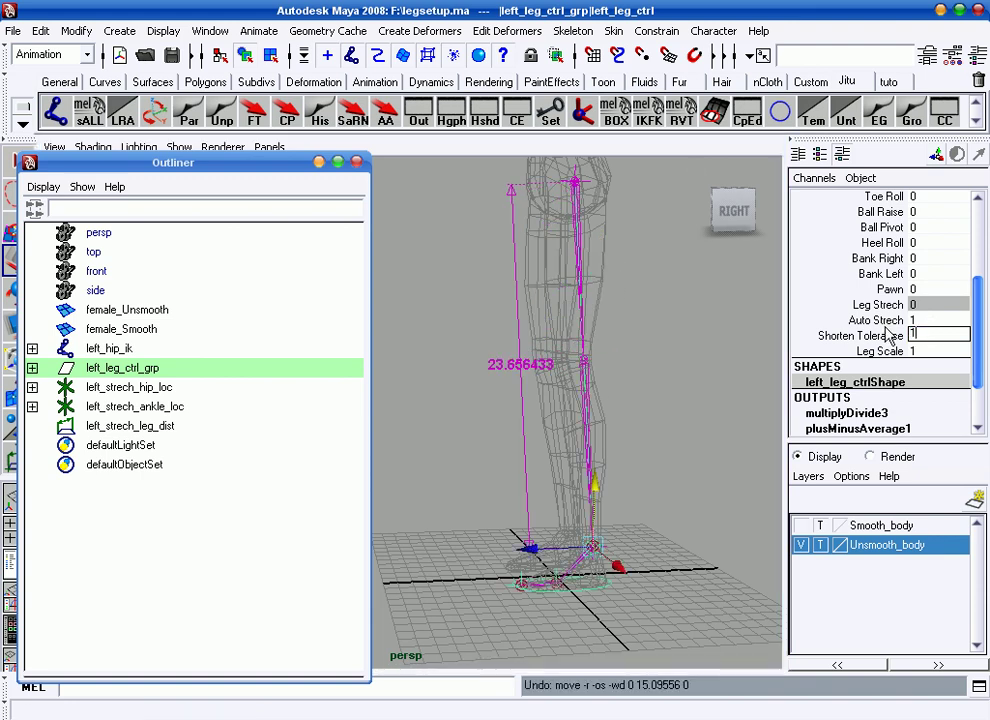
{"action": "key", "text": "Return"}
Select Leg Scale and test-drag the foot control, undoing the last move
{"action": "left_click", "coordinate": [879, 352]}
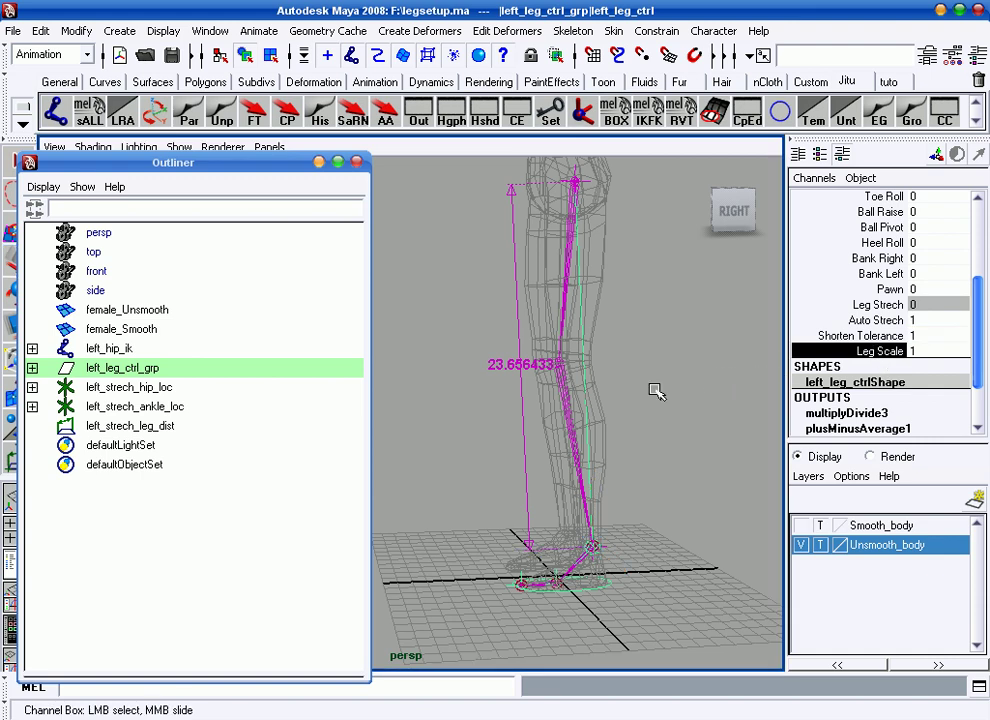
{"action": "left_click_drag", "start_coordinate": [592, 486], "coordinate": [612, 539]}
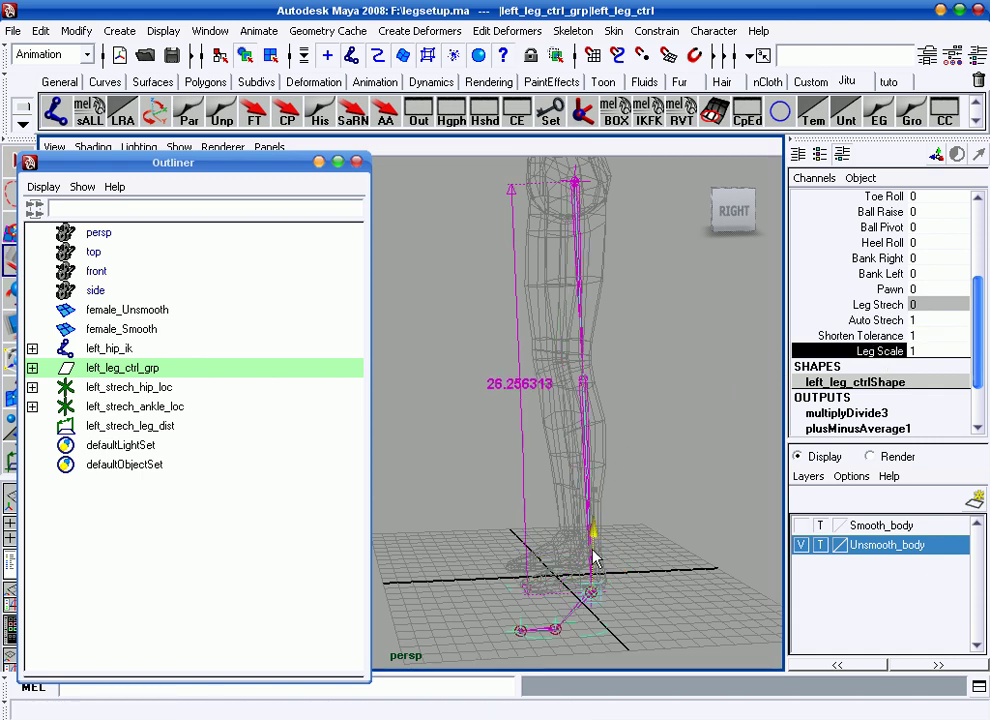
{"action": "mouse_move", "coordinate": [612, 539]}
{"action": "right_mouse_down", "text": "alt"}
{"action": "mouse_move", "coordinate": [588, 501]}
{"action": "mouse_move", "coordinate": [601, 475]}
{"action": "right_mouse_up", "text": "alt"}
{"action": "left_click_drag", "start_coordinate": [601, 475], "coordinate": [468, 548]}
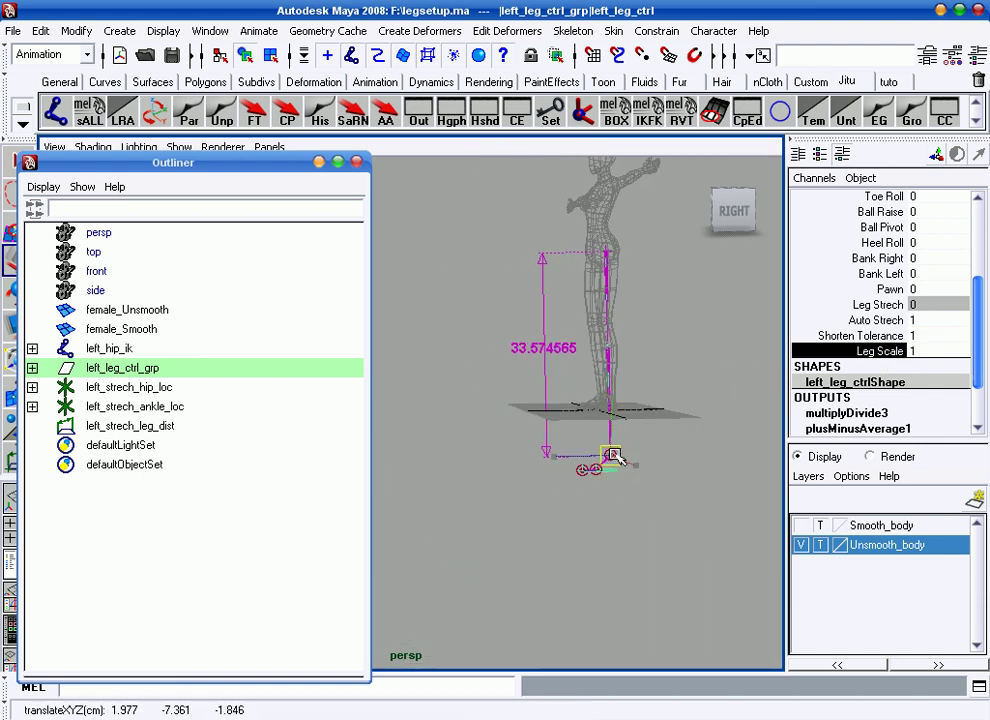
{"action": "mouse_move", "coordinate": [709, 410]}
{"action": "middle_mouse_down"}
{"action": "mouse_move", "coordinate": [823, 330]}
{"action": "mouse_move", "coordinate": [853, 323]}
{"action": "middle_mouse_up"}
{"action": "key", "text": "ctrl+z"}
{"action": "key", "text": "ctrl+z"}
Scrub Leg Scale through 0, 2.6, 0.5 and 4.4, then set it to 1
{"action": "mouse_move", "coordinate": [800, 358]}
{"action": "middle_mouse_down"}
{"action": "mouse_move", "coordinate": [740, 360]}
{"action": "mouse_move", "coordinate": [758, 356]}
{"action": "middle_mouse_up"}
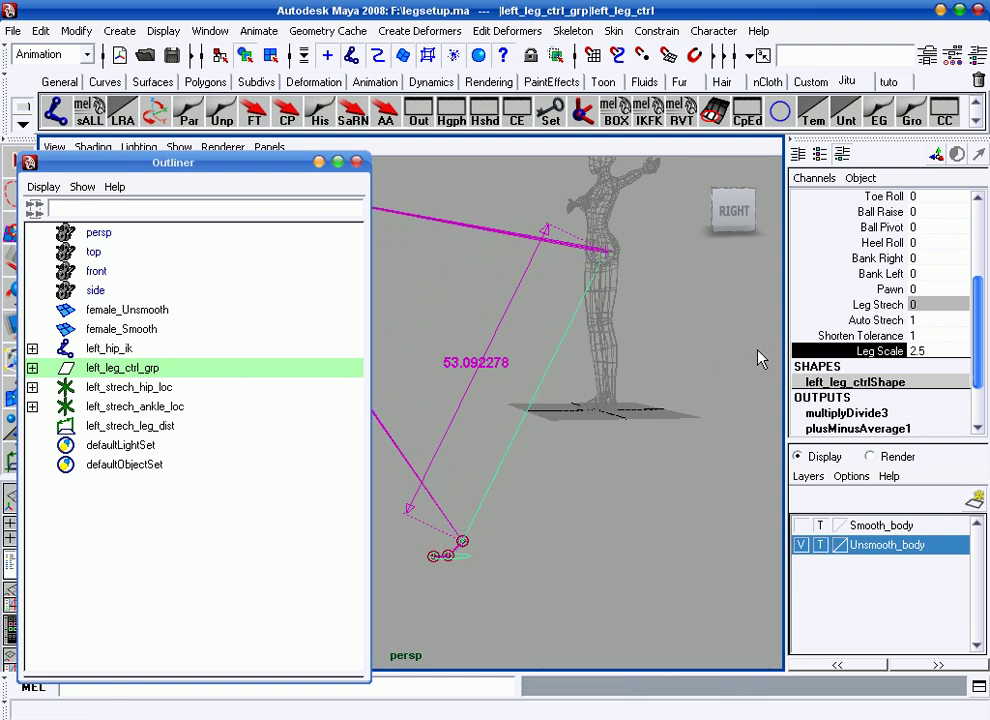
{"action": "mouse_move", "coordinate": [678, 356]}
{"action": "right_mouse_down", "text": "alt"}
{"action": "mouse_move", "coordinate": [640, 350]}
{"action": "mouse_move", "coordinate": [646, 376]}
{"action": "right_mouse_up", "text": "alt"}
{"action": "mouse_move", "coordinate": [646, 376]}
{"action": "middle_mouse_down"}
{"action": "mouse_move", "coordinate": [652, 386]}
{"action": "mouse_move", "coordinate": [642, 395]}
{"action": "mouse_move", "coordinate": [655, 385]}
{"action": "middle_mouse_up"}
{"action": "right_click_drag", "start_coordinate": [655, 385], "coordinate": [700, 387], "text": "alt"}
{"action": "mouse_move", "coordinate": [701, 388]}
{"action": "middle_mouse_down"}
{"action": "mouse_move", "coordinate": [641, 376]}
{"action": "mouse_move", "coordinate": [681, 371]}
{"action": "mouse_move", "coordinate": [620, 374]}
{"action": "mouse_move", "coordinate": [518, 283]}
{"action": "middle_mouse_up"}
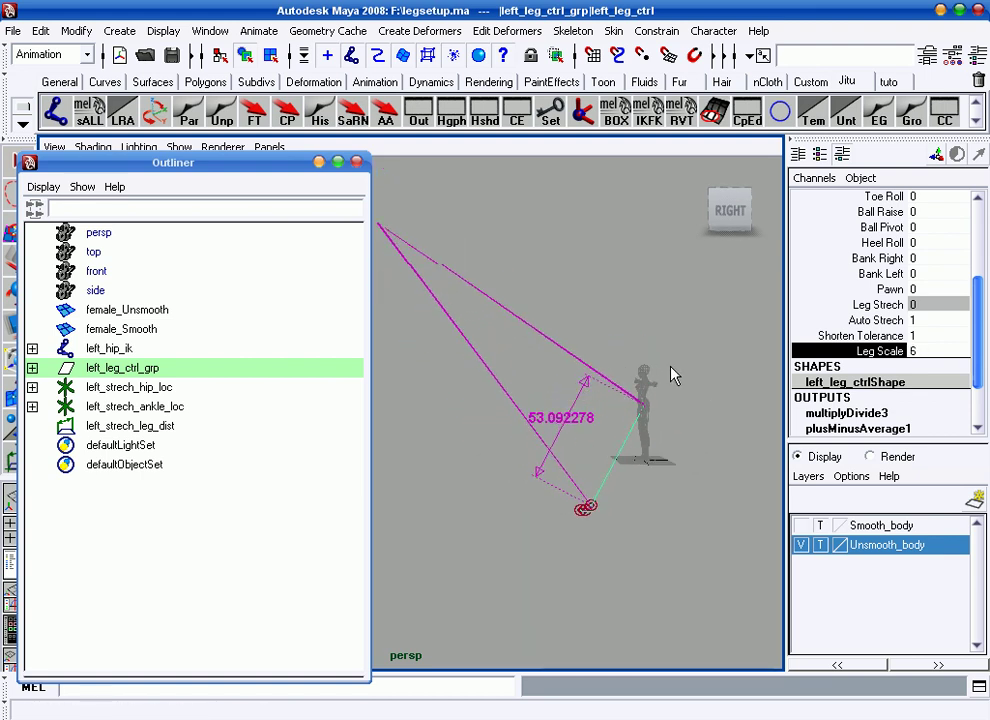
{"action": "middle_click_drag", "start_coordinate": [627, 290], "coordinate": [690, 290]}
{"action": "left_click", "coordinate": [932, 349]}
{"action": "type", "text": "1"}
{"action": "key", "text": "Return"}
Zero left_leg_ctrl's Translate X, Y and Z and view the straightened legs from the front
{"action": "mouse_move", "coordinate": [623, 402]}
{"action": "left_mouse_down", "text": "alt"}
{"action": "mouse_move", "coordinate": [652, 406]}
{"action": "mouse_move", "coordinate": [422, 414]}
{"action": "mouse_move", "coordinate": [587, 520]}
{"action": "left_mouse_up", "text": "alt"}
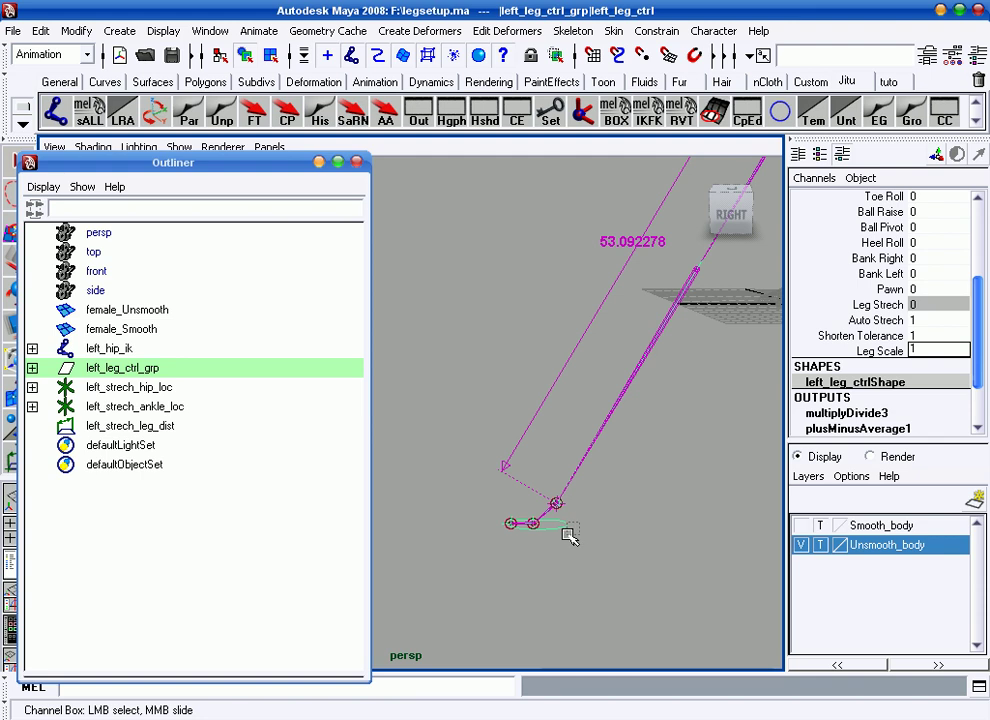
{"action": "left_click", "coordinate": [565, 530]}
{"action": "left_click_drag", "start_coordinate": [957, 261], "coordinate": [953, 214]}
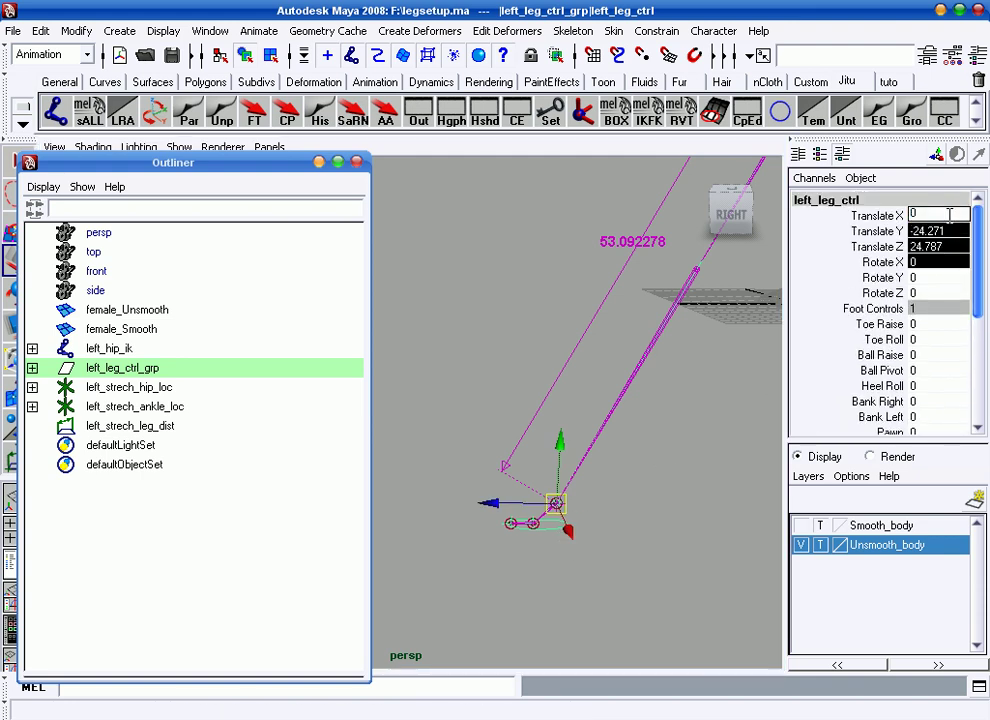
{"action": "key", "text": "Return"}
{"action": "mouse_move", "coordinate": [610, 300]}
{"action": "left_mouse_down", "text": "alt"}
{"action": "mouse_move", "coordinate": [480, 453]}
{"action": "mouse_move", "coordinate": [667, 400]}
{"action": "left_mouse_up", "text": "alt"}
{"action": "right_click_drag", "start_coordinate": [667, 400], "coordinate": [449, 424], "text": "alt"}
{"action": "left_click_drag", "start_coordinate": [449, 424], "coordinate": [586, 363], "text": "alt"}
{"action": "middle_click_drag", "start_coordinate": [586, 363], "coordinate": [601, 354], "text": "alt"}
{"action": "left_click_drag", "start_coordinate": [601, 354], "coordinate": [625, 369], "text": "alt"}
{"action": "mouse_move", "coordinate": [625, 369]}
{"action": "middle_mouse_down", "text": "alt"}
{"action": "mouse_move", "coordinate": [605, 391]}
{"action": "mouse_move", "coordinate": [640, 370]}
{"action": "middle_mouse_up", "text": "alt"}
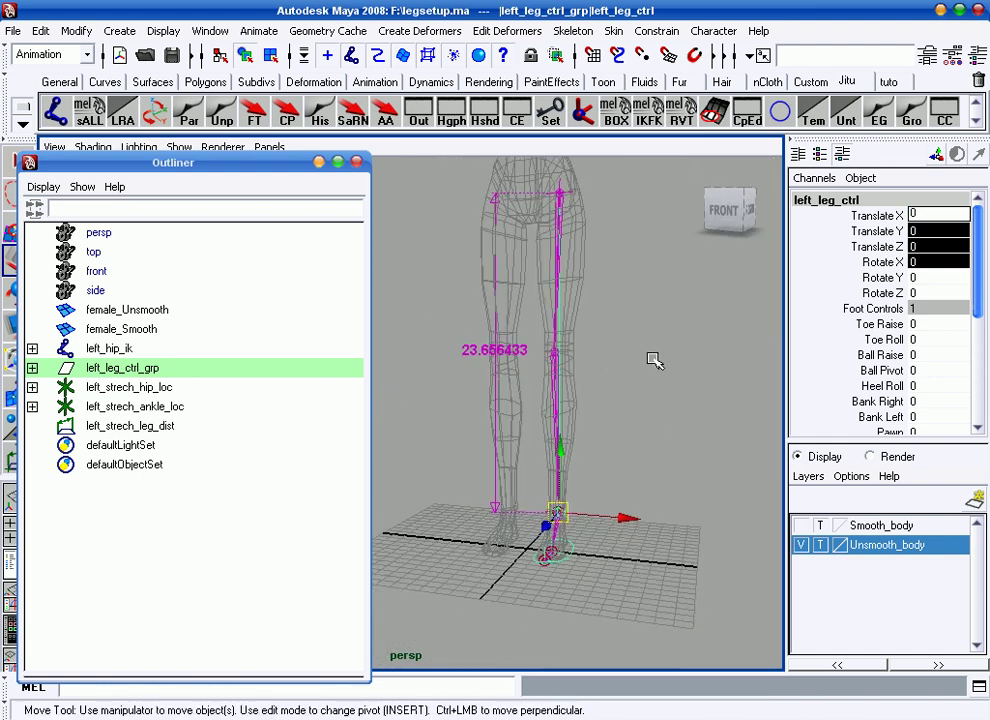